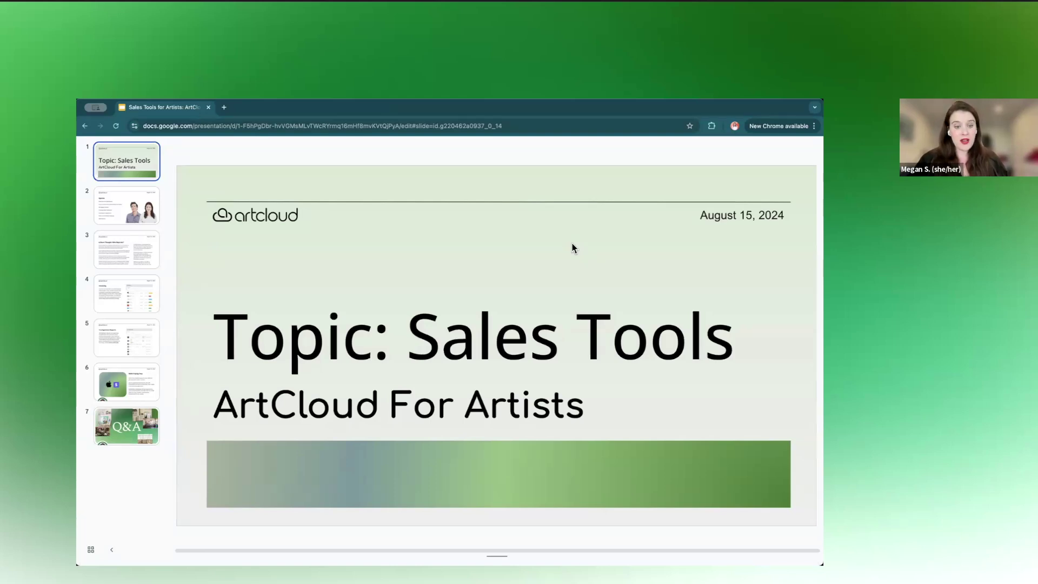
Advance the deck from slide 1 to slide 2, the Agenda listing seven topics.
{"action": "key", "text": "Down"}
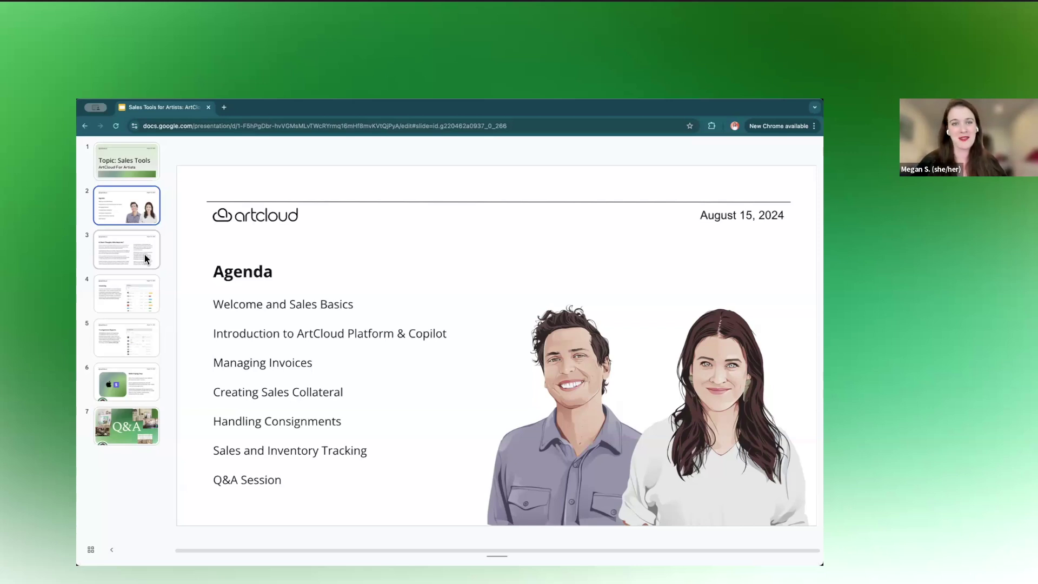
Go from the Who Buys Art? slide to slide 4, Invoicing.
{"action": "left_click", "coordinate": [145, 254]}
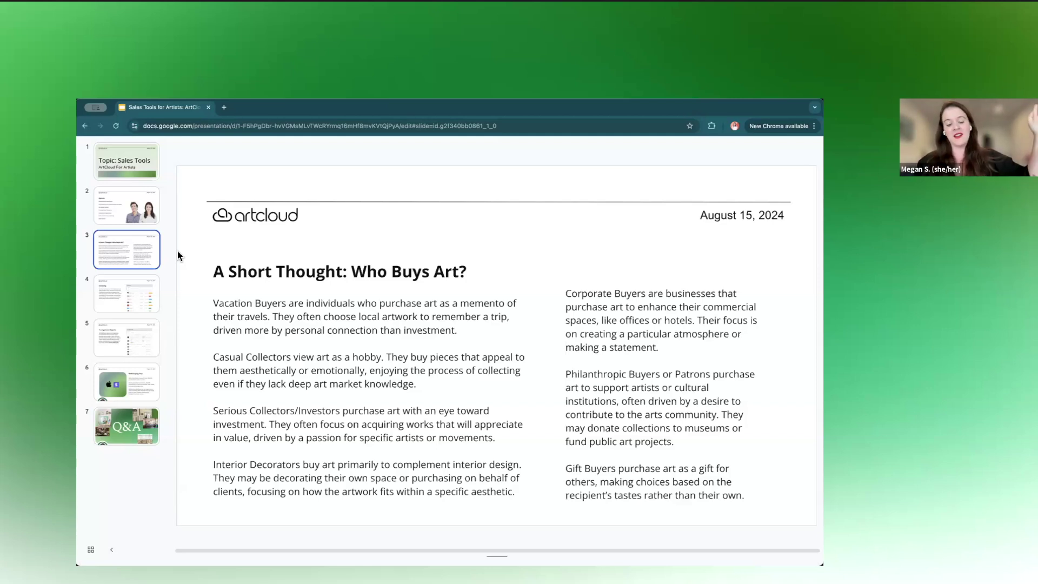
{"action": "key", "text": "Down"}
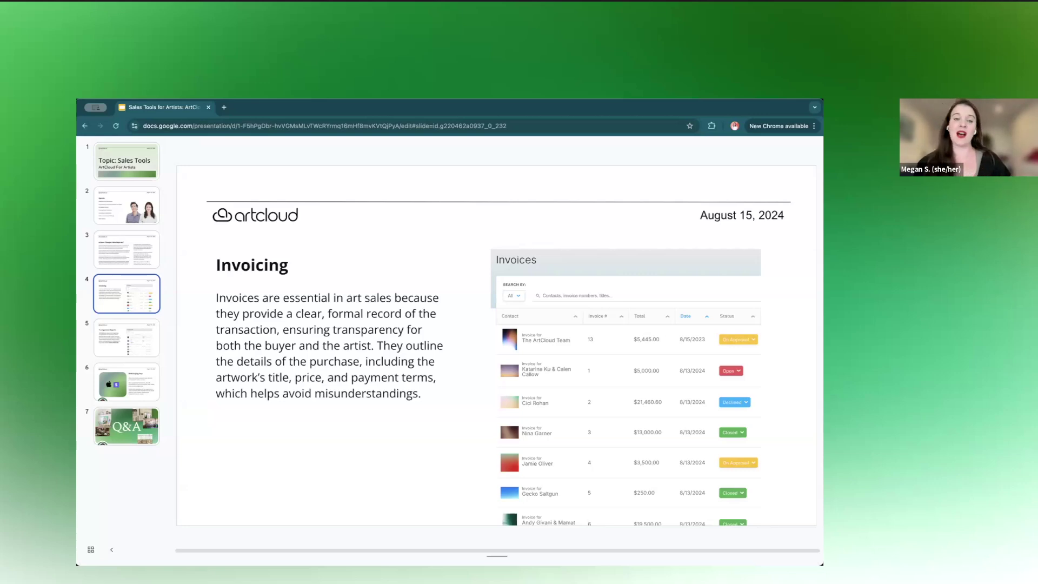
{"action": "left_click", "coordinate": [127, 338]}
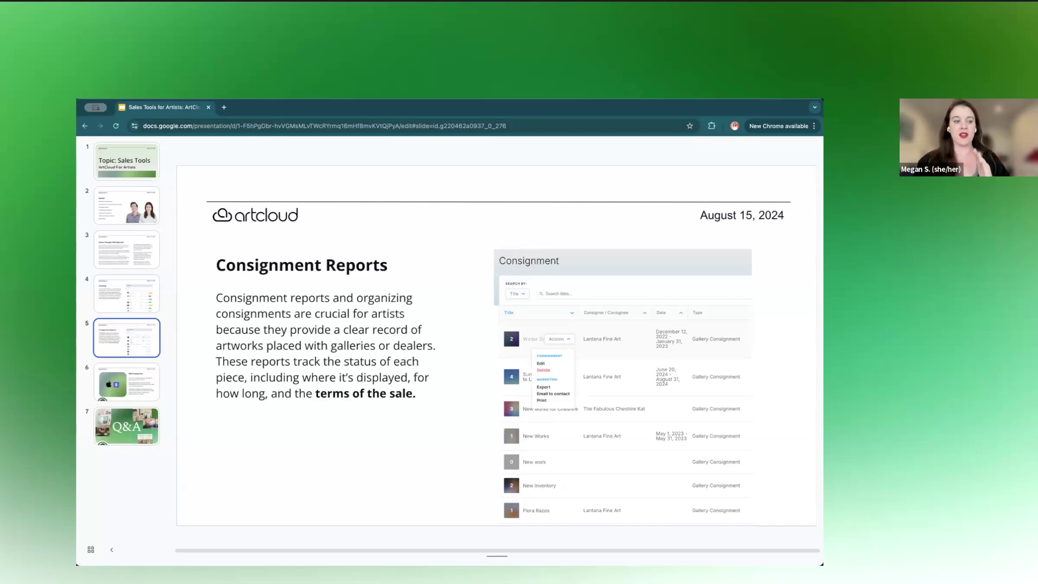
{"action": "key", "text": "Up"}
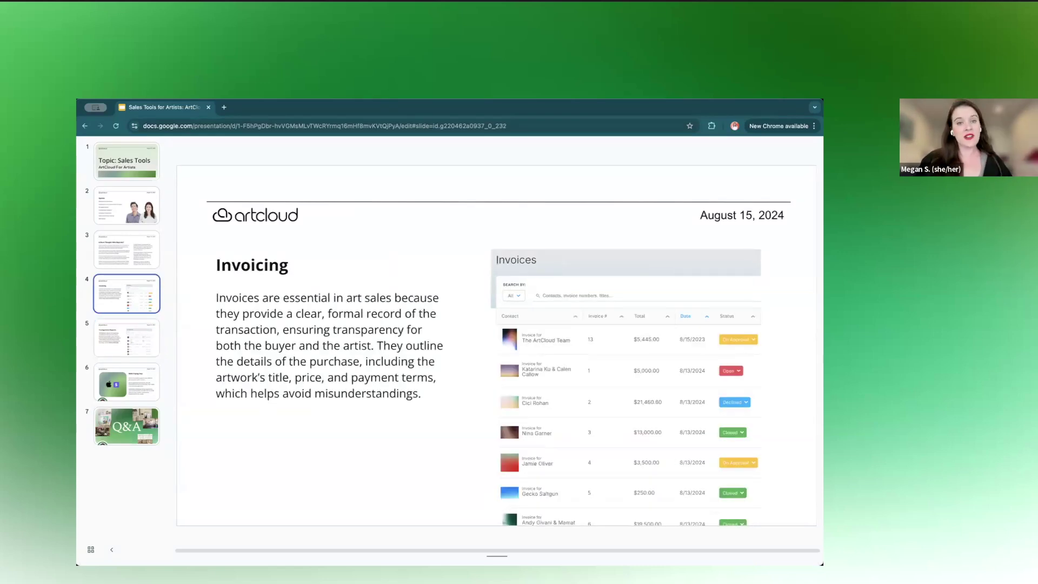
Move to slide 5, Consignment Reports.
{"action": "key", "text": "Down"}
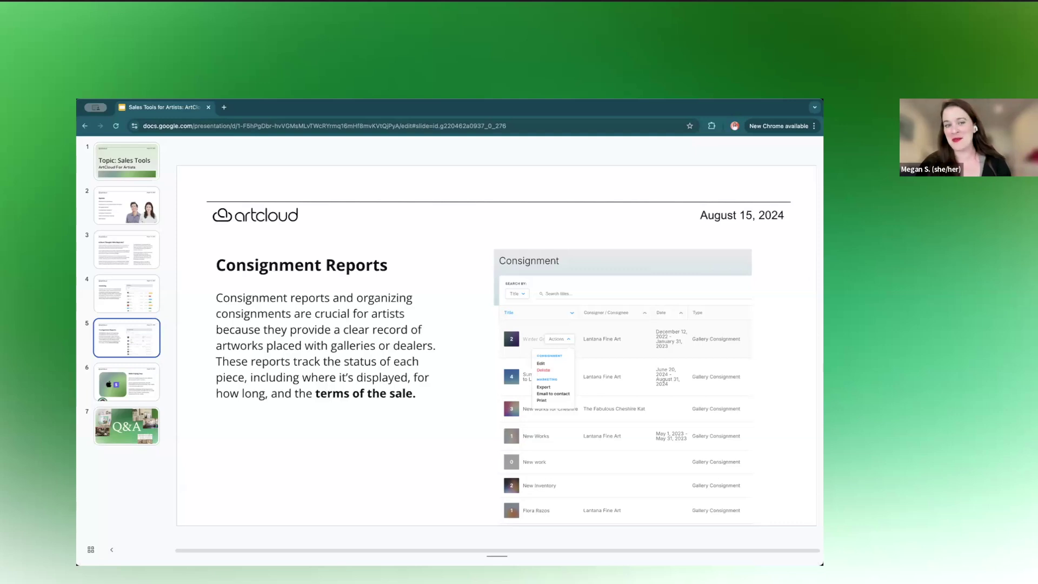
Move past the Make Paying Easy slide to show the ArtCloud Manager home dashboard.
{"action": "left_click", "coordinate": [129, 385]}
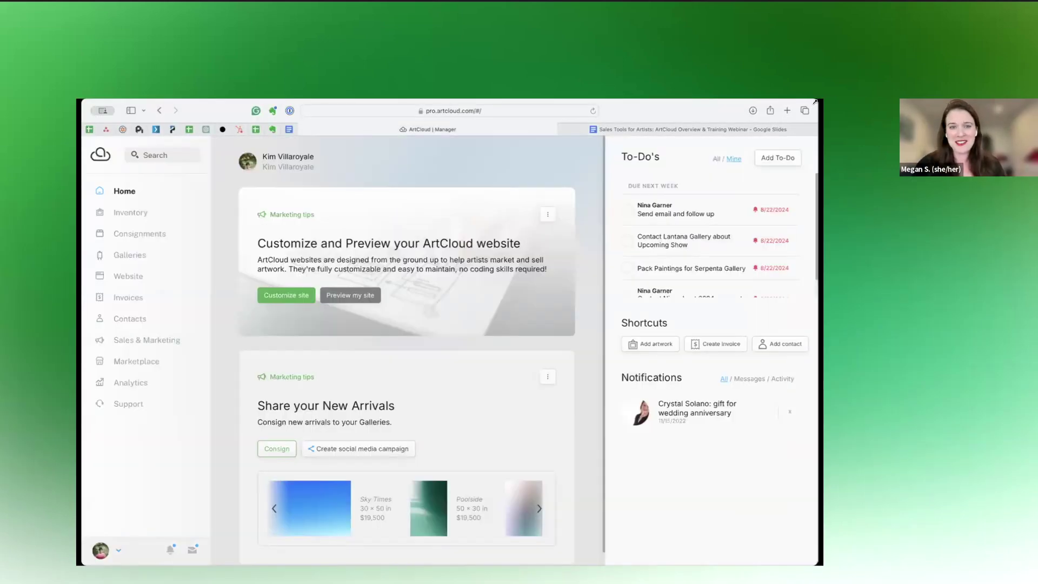
{"action": "left_click_drag", "start_coordinate": [635, 104], "coordinate": [641, 137]}
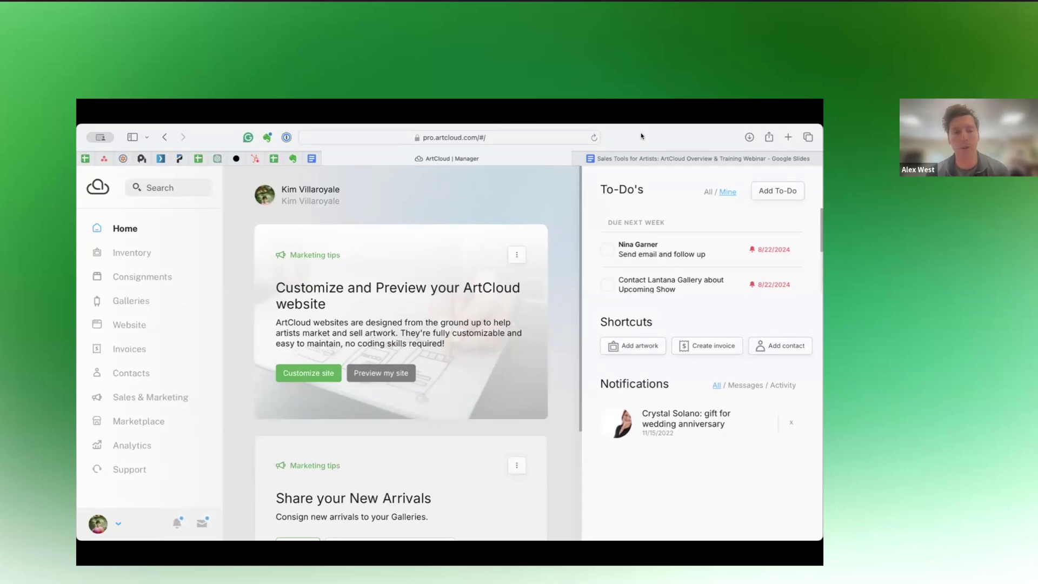
{"action": "scroll", "coordinate": [378, 368], "scroll_direction": "down", "scroll_amount": 5}
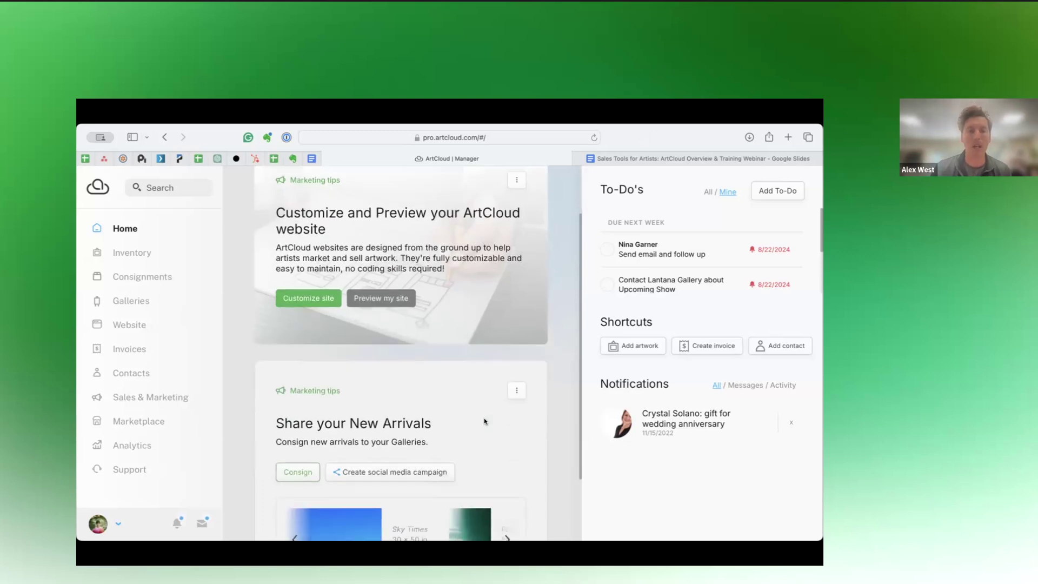
{"action": "left_click_drag", "start_coordinate": [269, 373], "coordinate": [433, 374]}
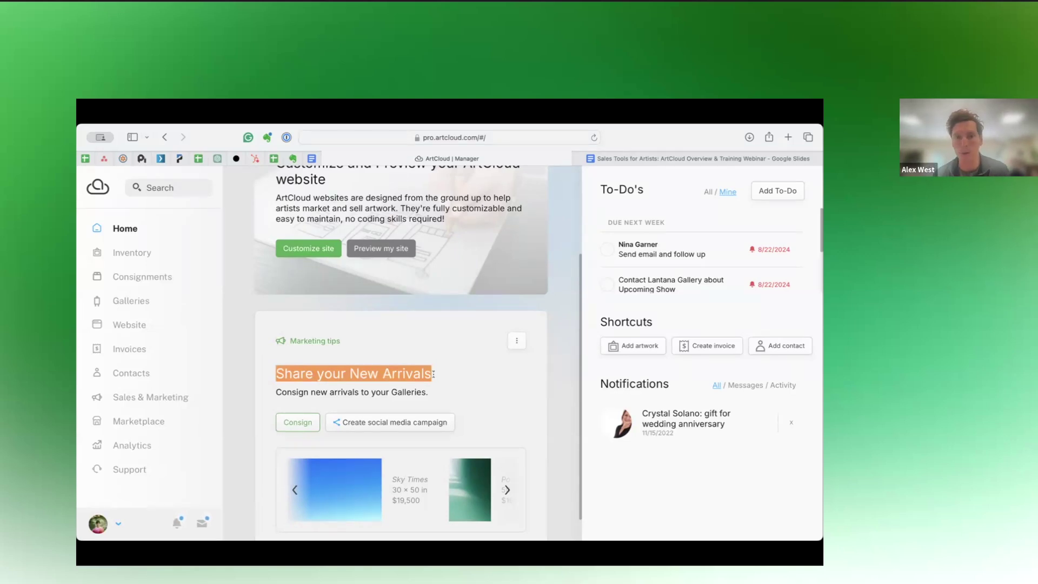
{"action": "left_click", "coordinate": [405, 425]}
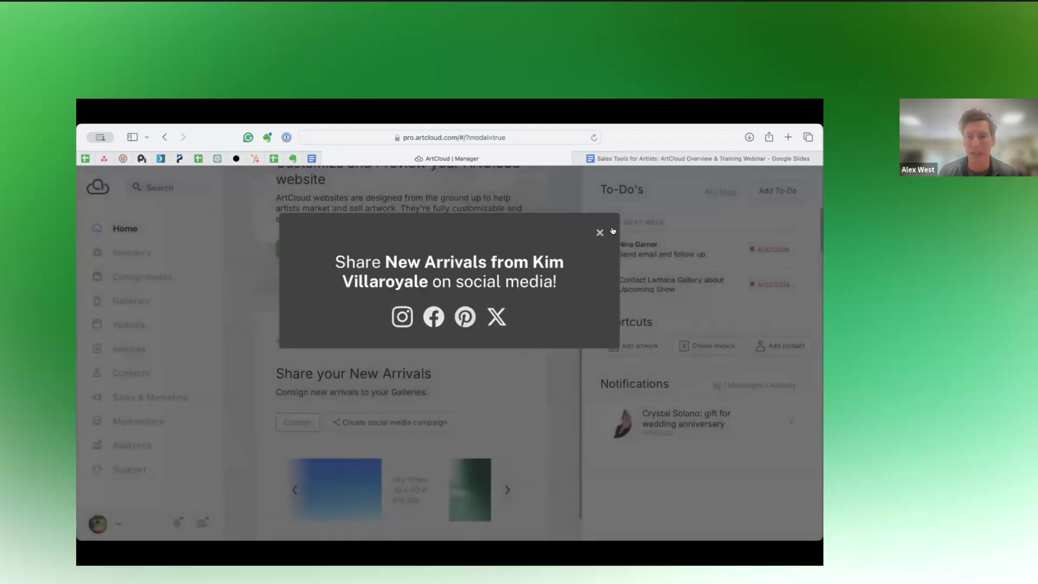
{"action": "left_click", "coordinate": [600, 233]}
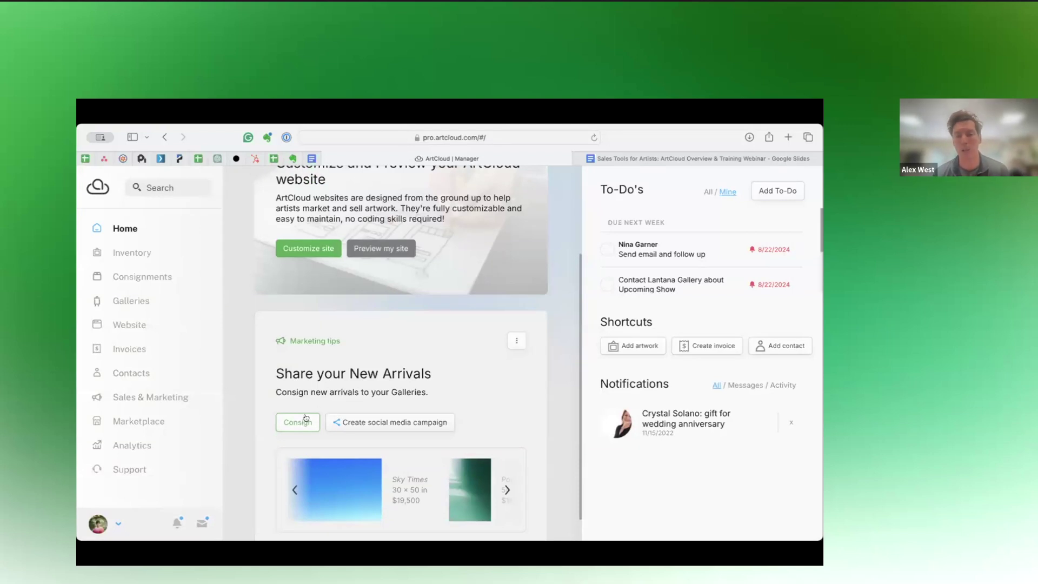
{"action": "scroll", "coordinate": [302, 424], "scroll_direction": "down", "scroll_amount": 1}
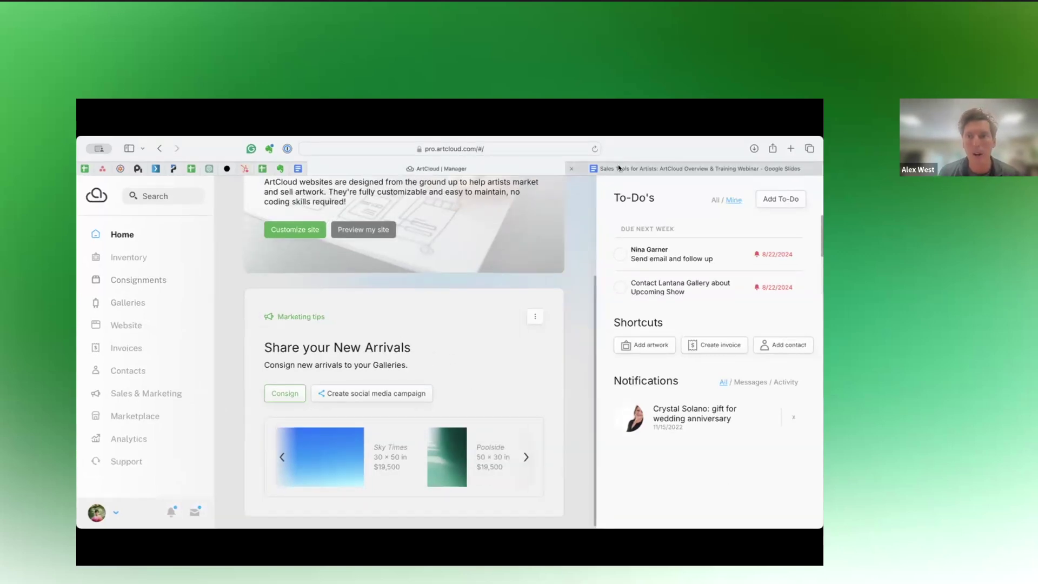
Show the Invoices list with invoices 10–14 and their totals, dates and statuses.
{"action": "left_click", "coordinate": [125, 349]}
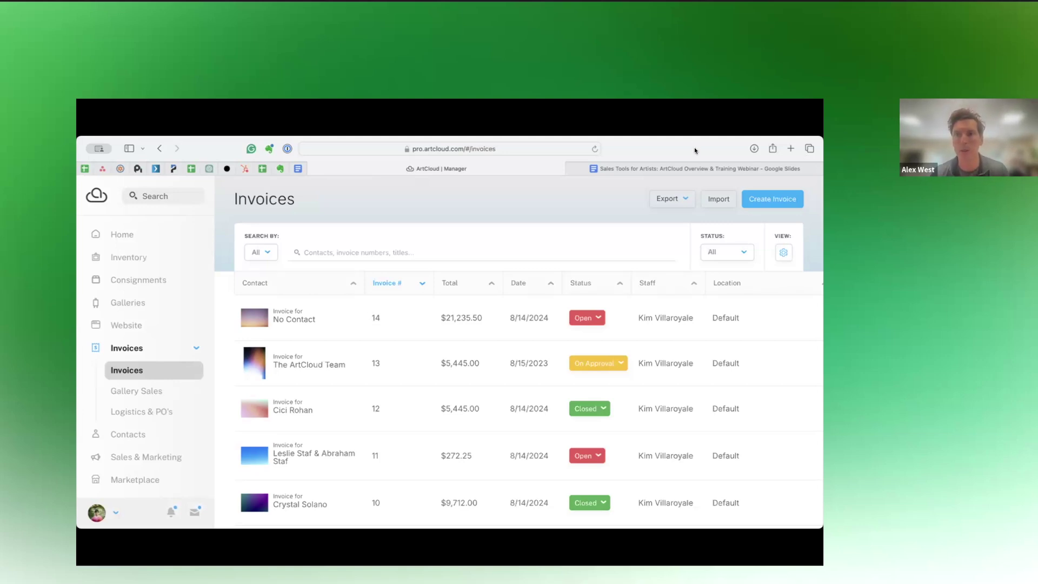
Create invoice #15 dated 8/15/2024 and set its contact from the suggestions.
{"action": "left_click", "coordinate": [767, 200]}
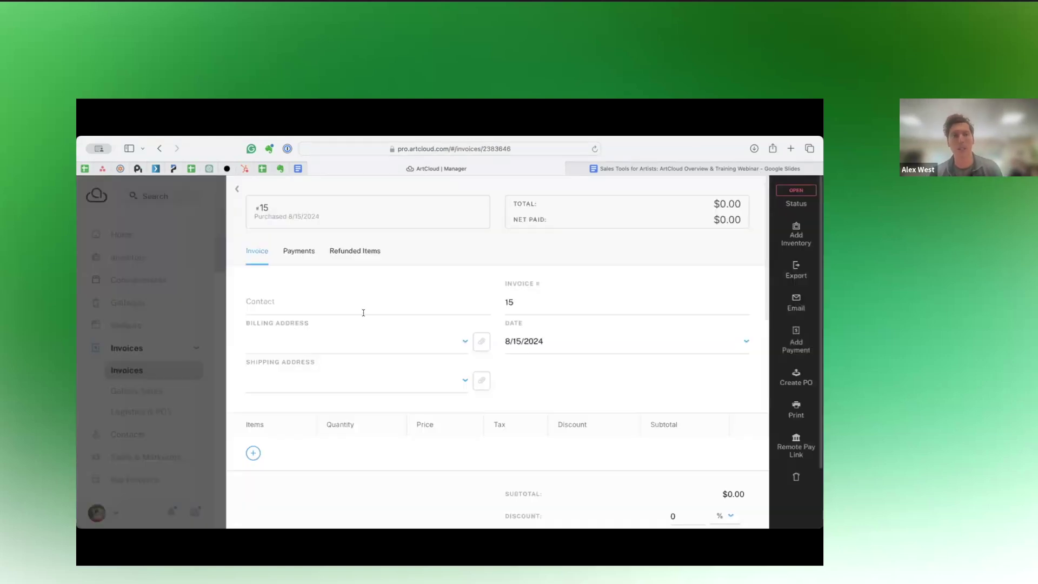
{"action": "left_click", "coordinate": [351, 309]}
{"action": "type", "text": "a"}
{"action": "key", "text": "Down"}
{"action": "key", "text": "Down"}
{"action": "key", "text": "Return"}
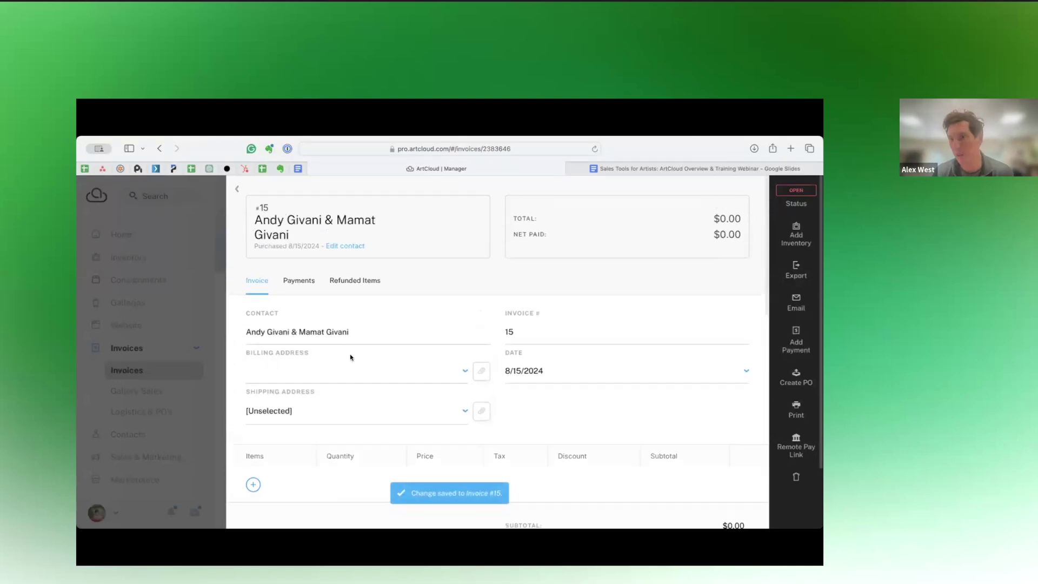
{"action": "left_click", "coordinate": [367, 332]}
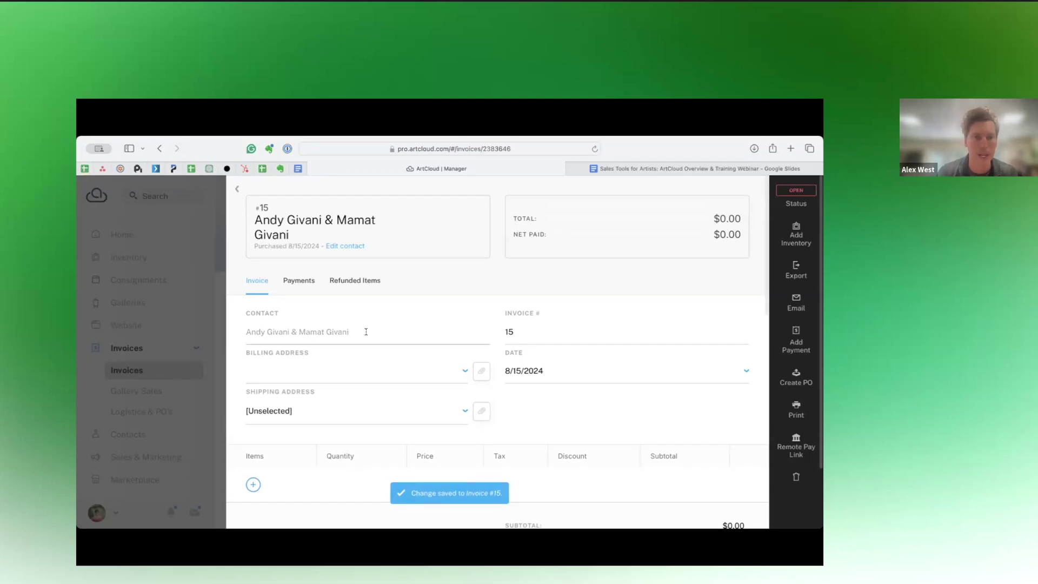
Bring up the add-inventory artwork list for the new invoice.
{"action": "scroll", "coordinate": [325, 395], "scroll_direction": "down", "scroll_amount": 3}
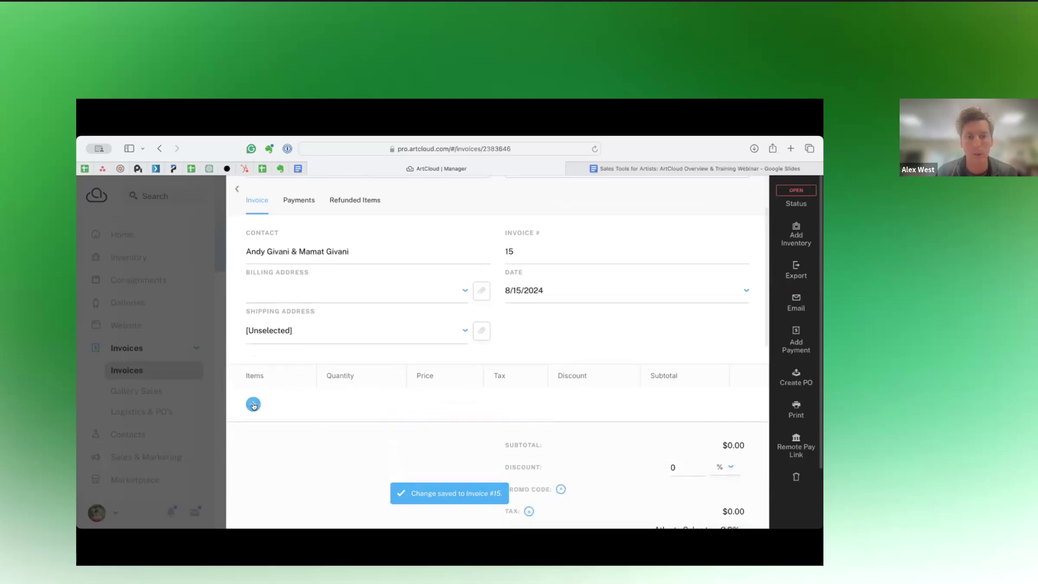
{"action": "left_click", "coordinate": [253, 405]}
{"action": "left_click", "coordinate": [268, 356]}
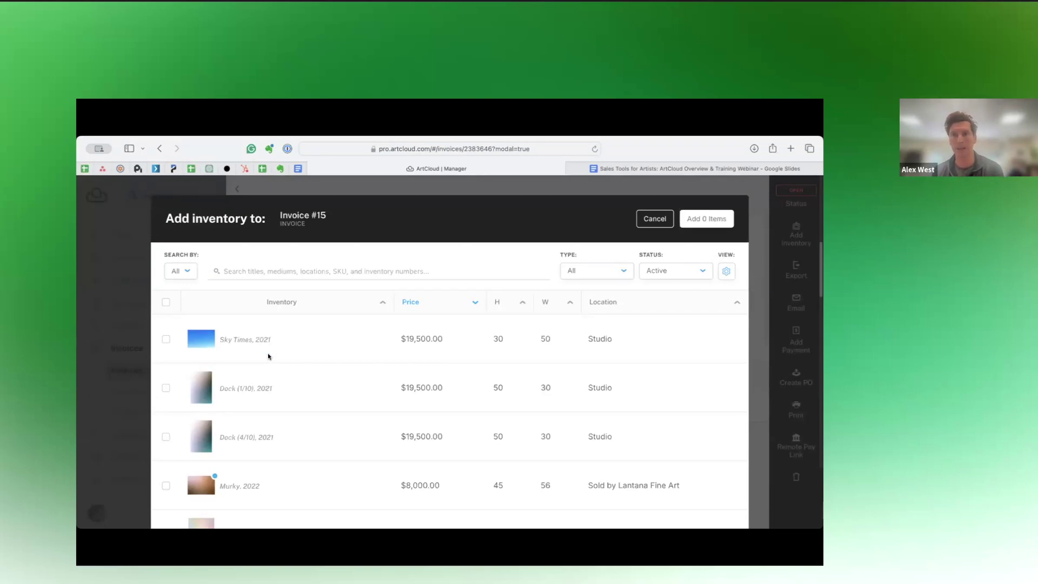
Add Sky Times, 2021 to invoice #15 at quantity 1 for $19,500.00.
{"action": "left_click", "coordinate": [166, 340]}
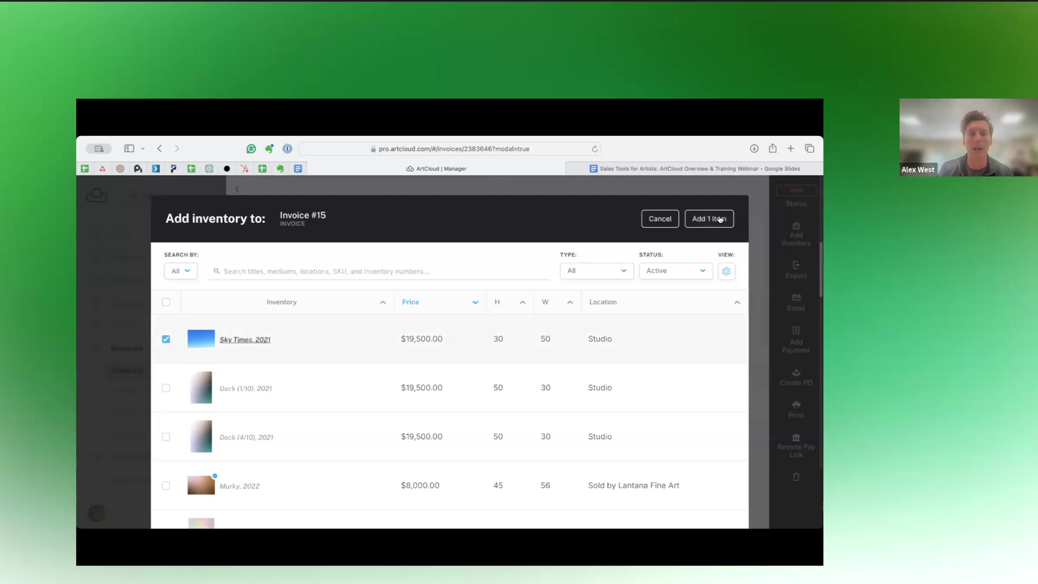
{"action": "left_click", "coordinate": [720, 220]}
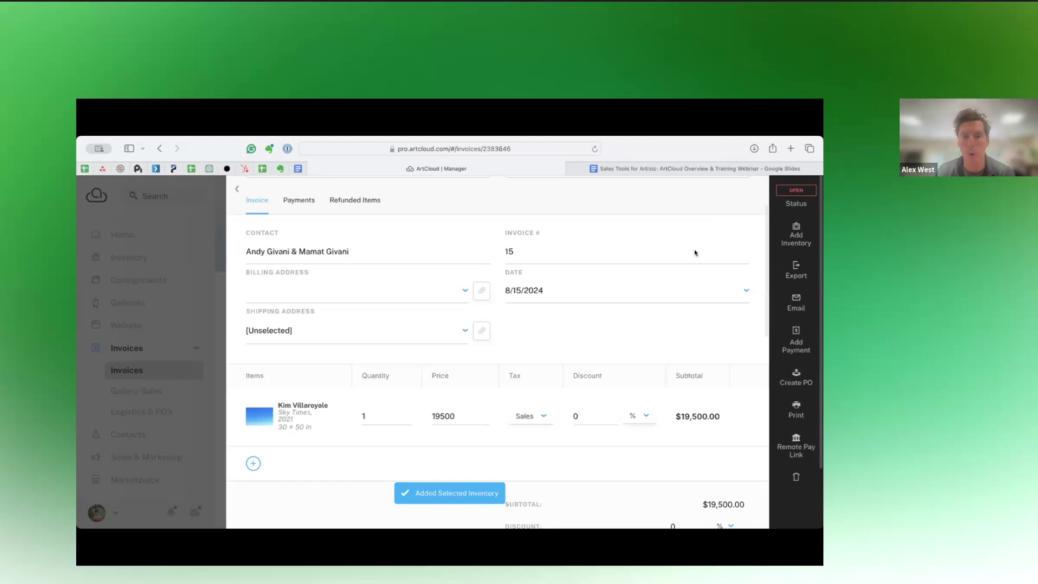
{"action": "scroll", "coordinate": [677, 365], "scroll_direction": "down", "scroll_amount": 1}
{"action": "scroll", "coordinate": [677, 365], "scroll_direction": "up", "scroll_amount": 3}
{"action": "scroll", "coordinate": [688, 350], "scroll_direction": "down", "scroll_amount": 6}
{"action": "scroll", "coordinate": [539, 440], "scroll_direction": "down", "scroll_amount": 1}
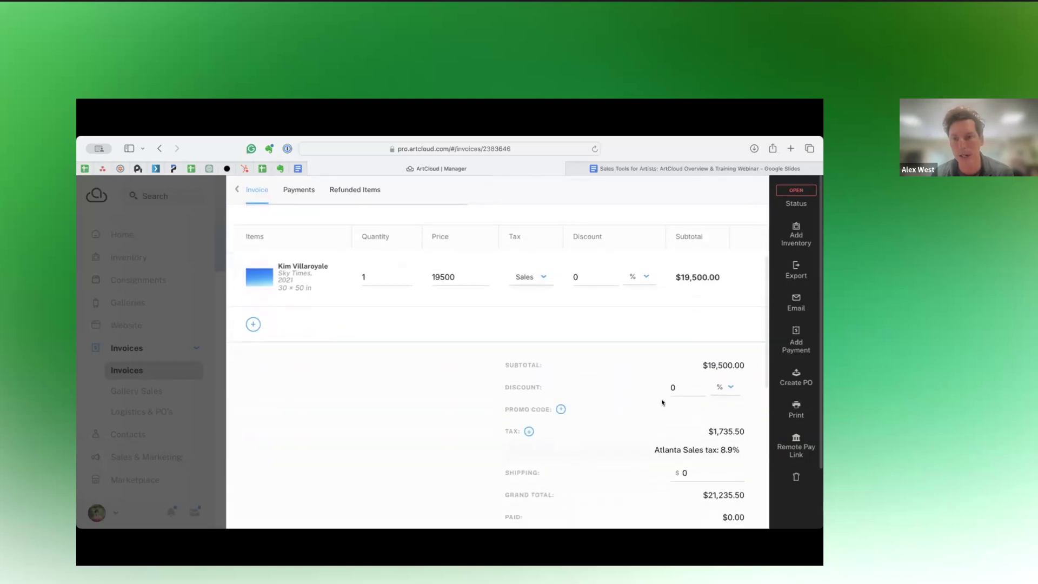
{"action": "scroll", "coordinate": [676, 383], "scroll_direction": "down", "scroll_amount": 1}
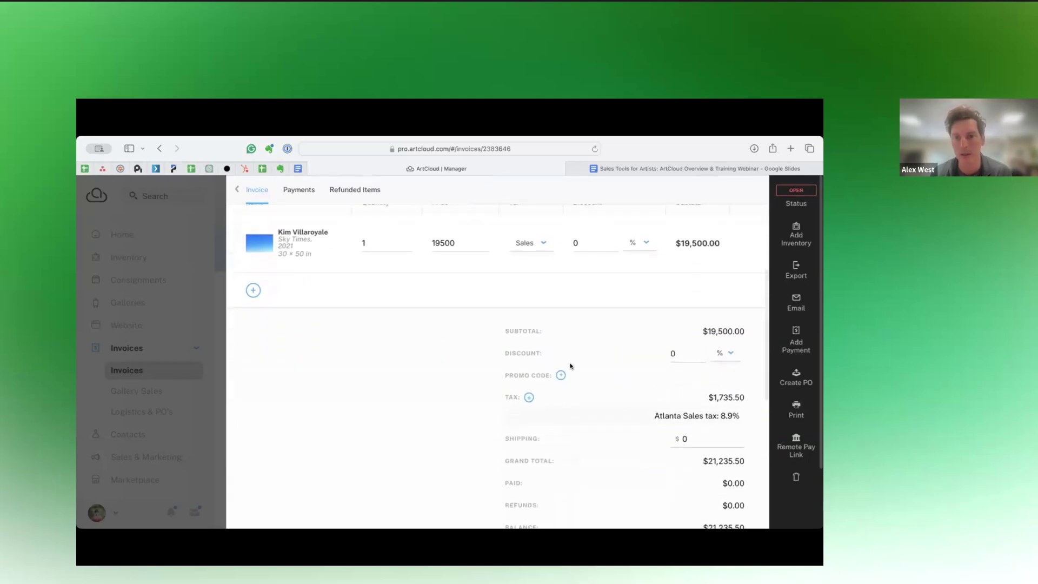
{"action": "scroll", "coordinate": [625, 411], "scroll_direction": "down", "scroll_amount": 1}
{"action": "left_click", "coordinate": [704, 403]}
{"action": "scroll", "coordinate": [704, 402], "scroll_direction": "down", "scroll_amount": 4}
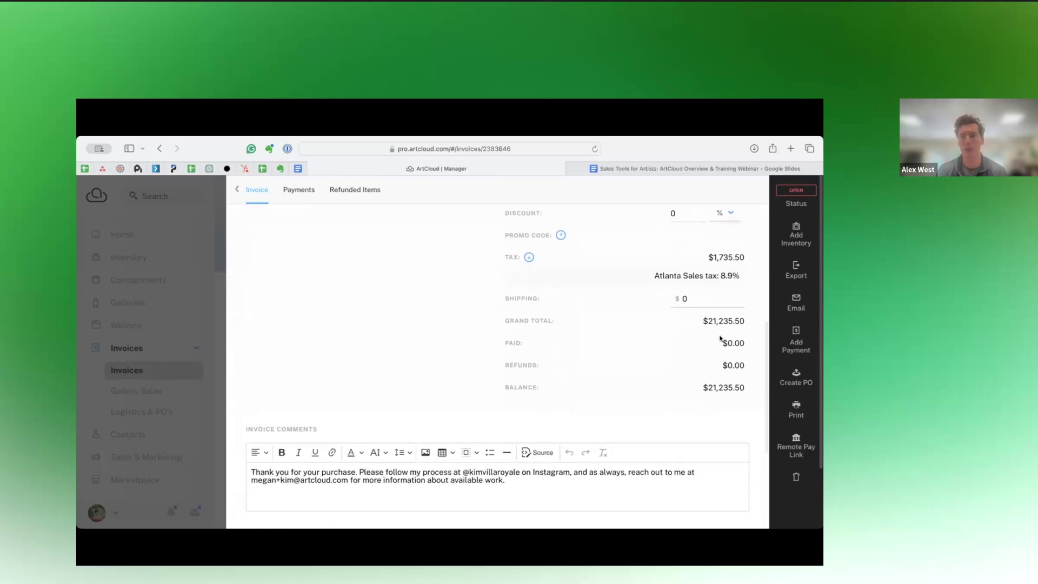
{"action": "scroll", "coordinate": [635, 360], "scroll_direction": "up", "scroll_amount": 8}
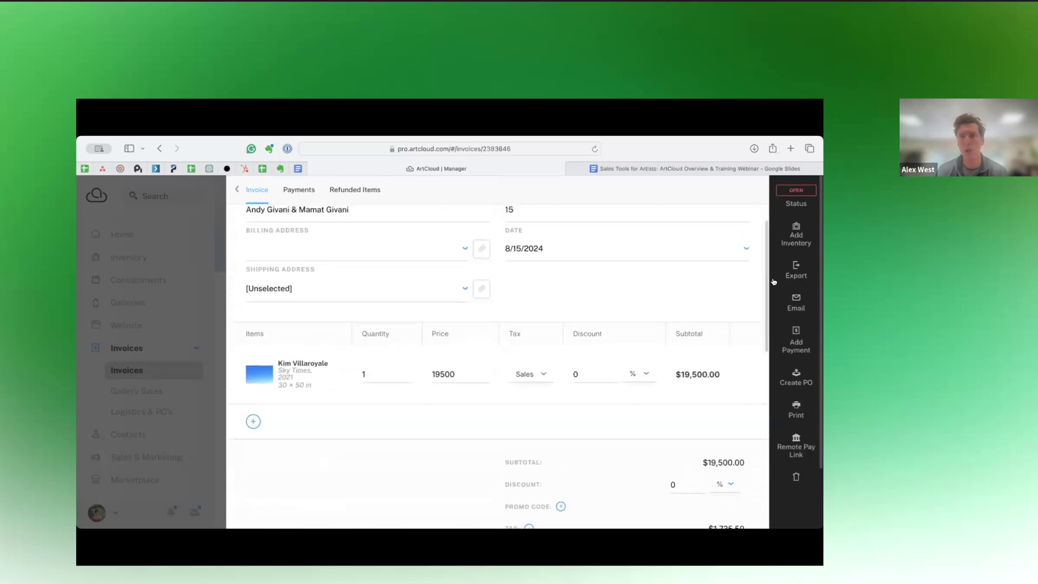
Preview invoice #15 as an email to the contact and look through the message.
{"action": "left_click", "coordinate": [795, 272]}
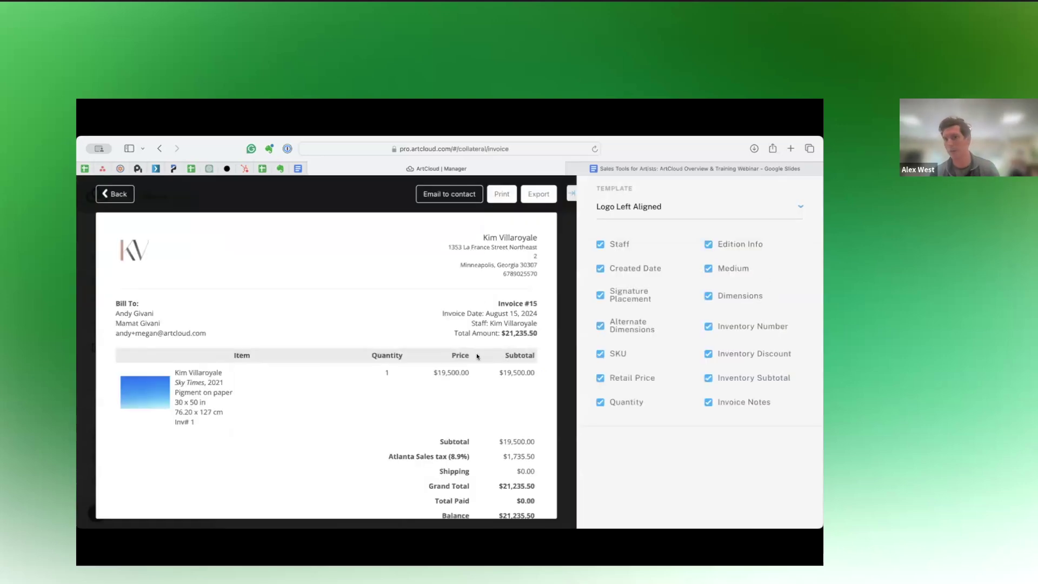
{"action": "left_click", "coordinate": [447, 194]}
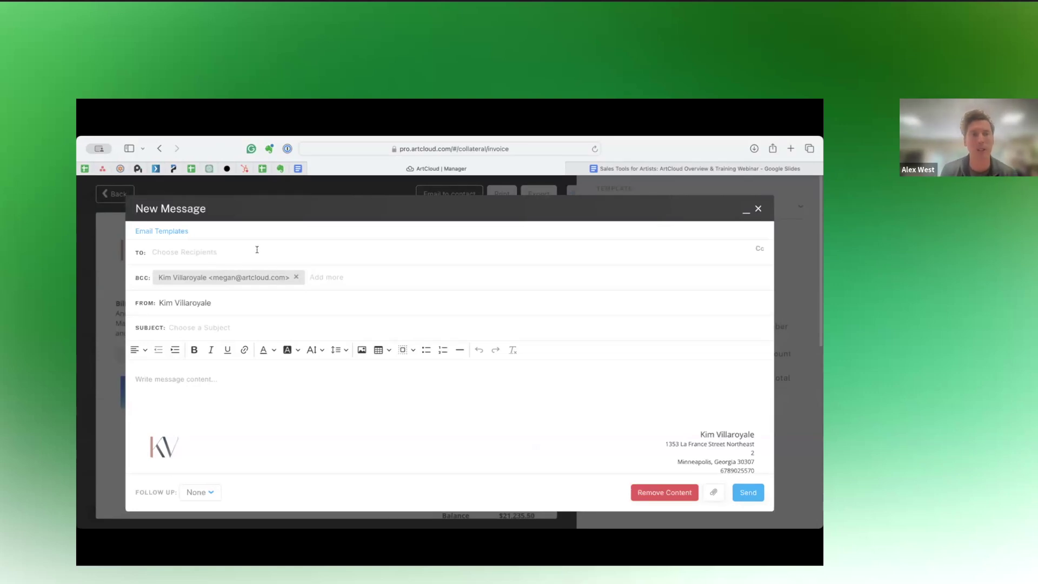
{"action": "scroll", "coordinate": [253, 352], "scroll_direction": "down", "scroll_amount": 5}
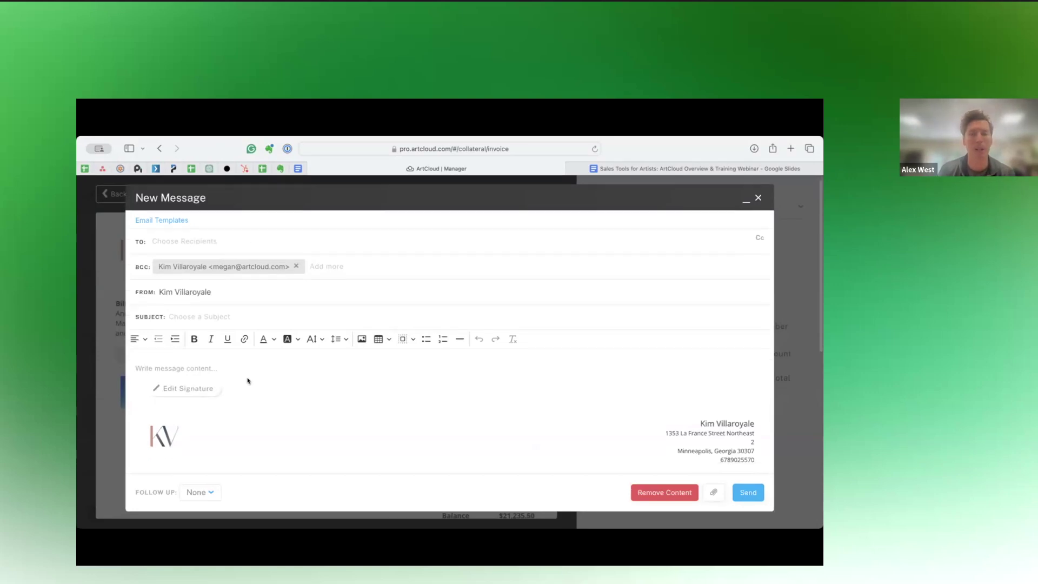
{"action": "scroll", "coordinate": [253, 352], "scroll_direction": "up", "scroll_amount": 10}
{"action": "scroll", "coordinate": [257, 350], "scroll_direction": "down", "scroll_amount": 6}
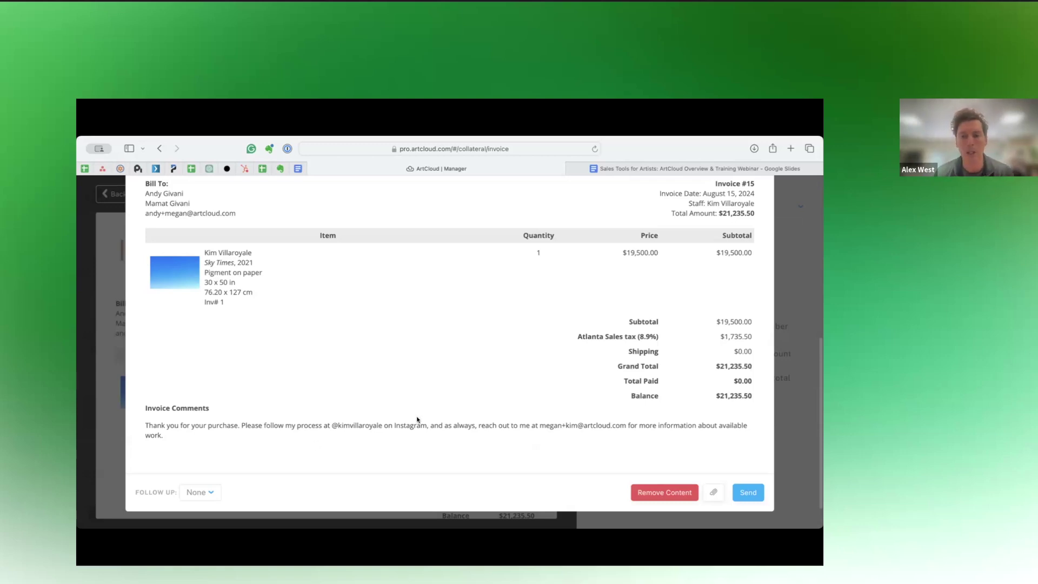
{"action": "scroll", "coordinate": [441, 407], "scroll_direction": "up", "scroll_amount": 5}
{"action": "scroll", "coordinate": [444, 406], "scroll_direction": "up", "scroll_amount": 3}
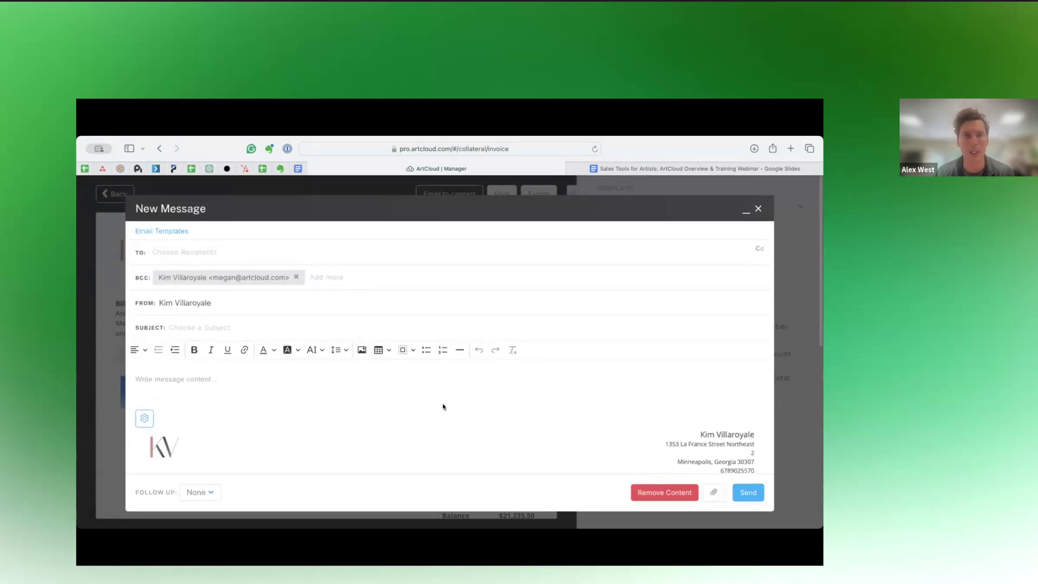
Discard the unsent email and show invoice #15's empty Payments list.
{"action": "left_click", "coordinate": [758, 209]}
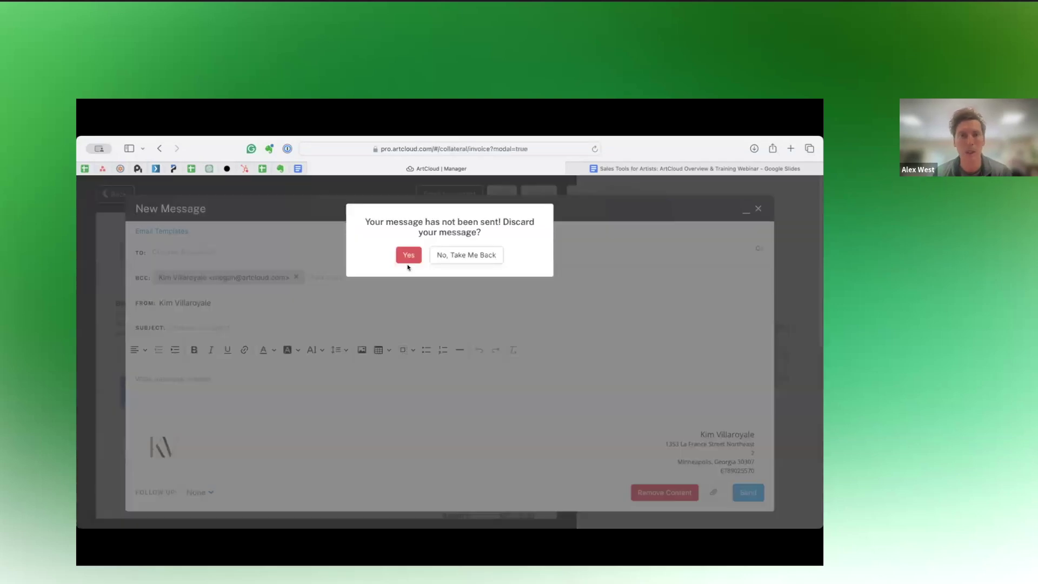
{"action": "left_click", "coordinate": [408, 257]}
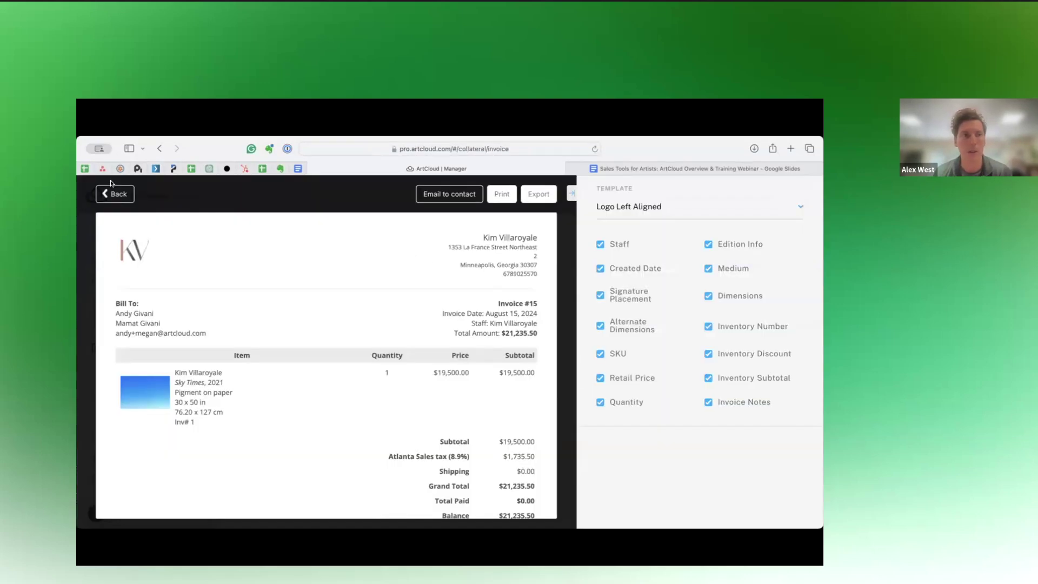
{"action": "left_click", "coordinate": [114, 194]}
{"action": "left_click", "coordinate": [311, 280]}
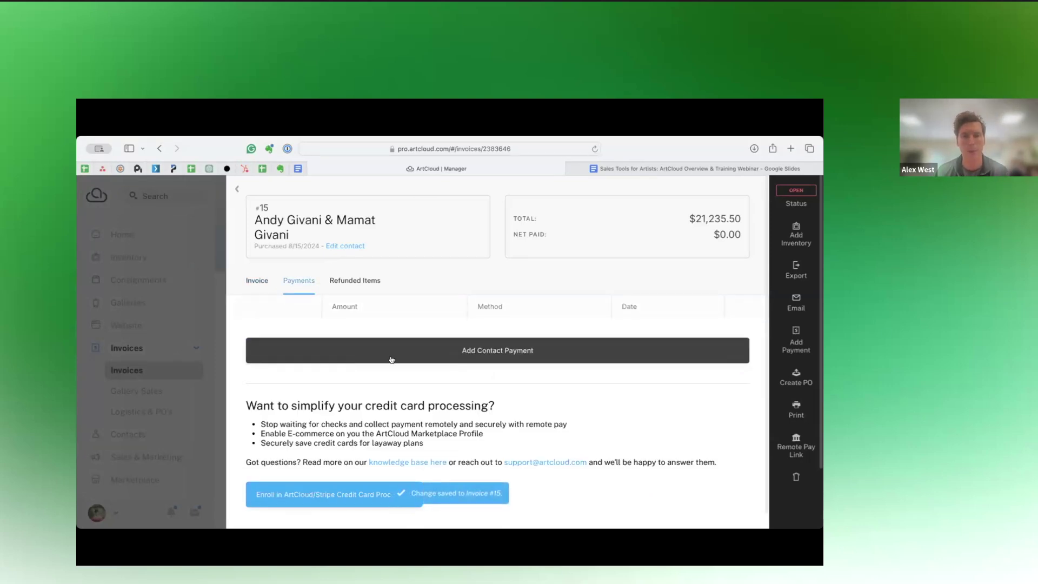
Record a $4,000 Venmo payment with note '1/4 installments' on invoice #15.
{"action": "left_click", "coordinate": [420, 357]}
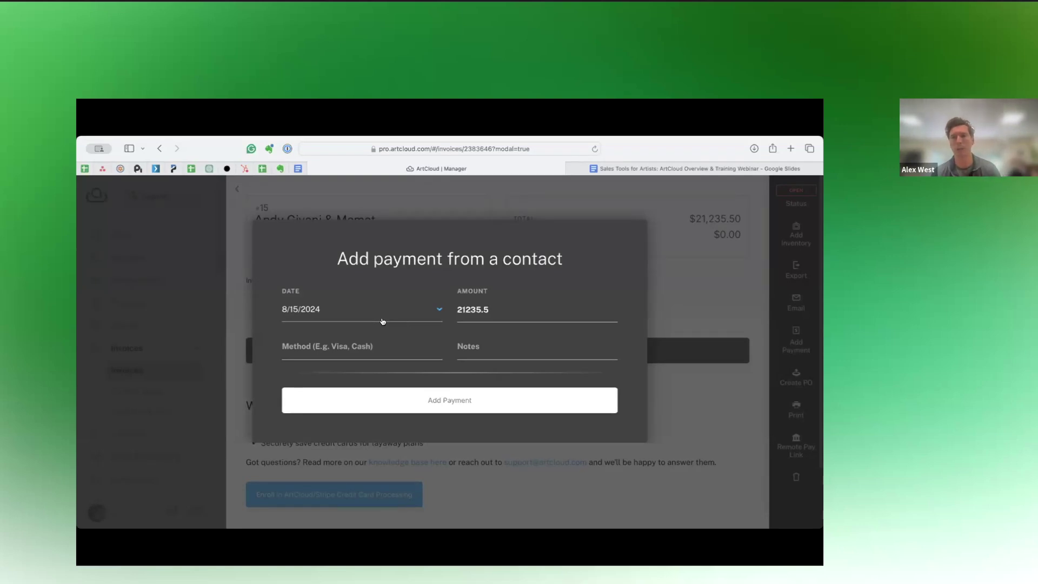
{"action": "left_click", "coordinate": [354, 341]}
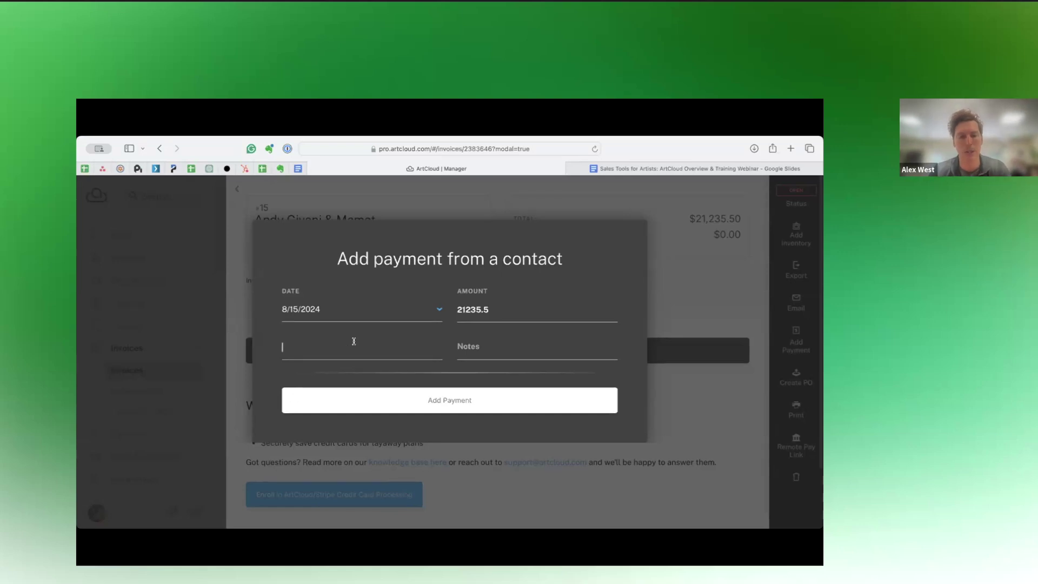
{"action": "type", "text": "Check"}
{"action": "key", "text": "super+a"}
{"action": "type", "text": "Venmo"}
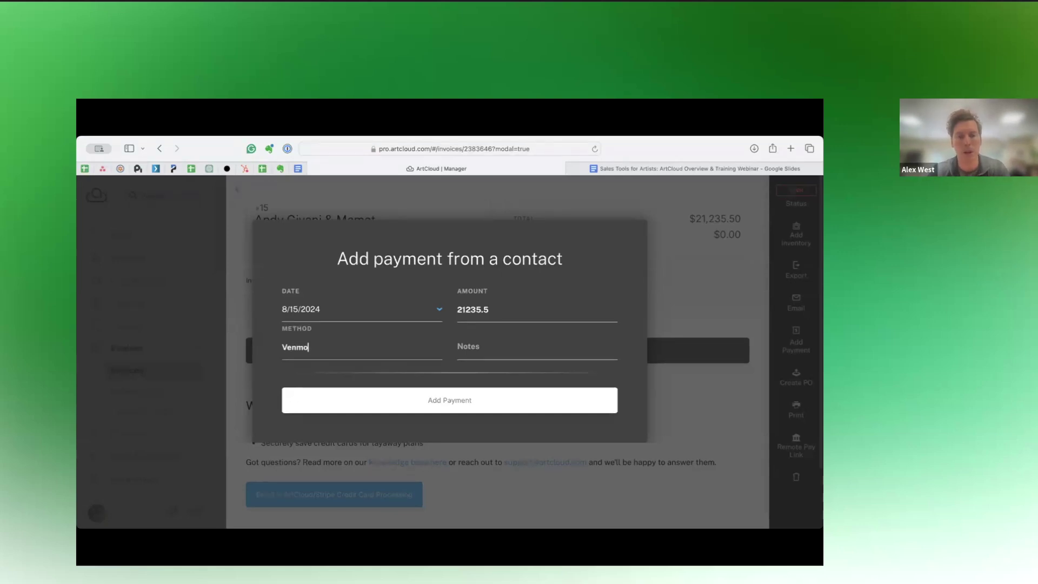
{"action": "left_click", "coordinate": [502, 338]}
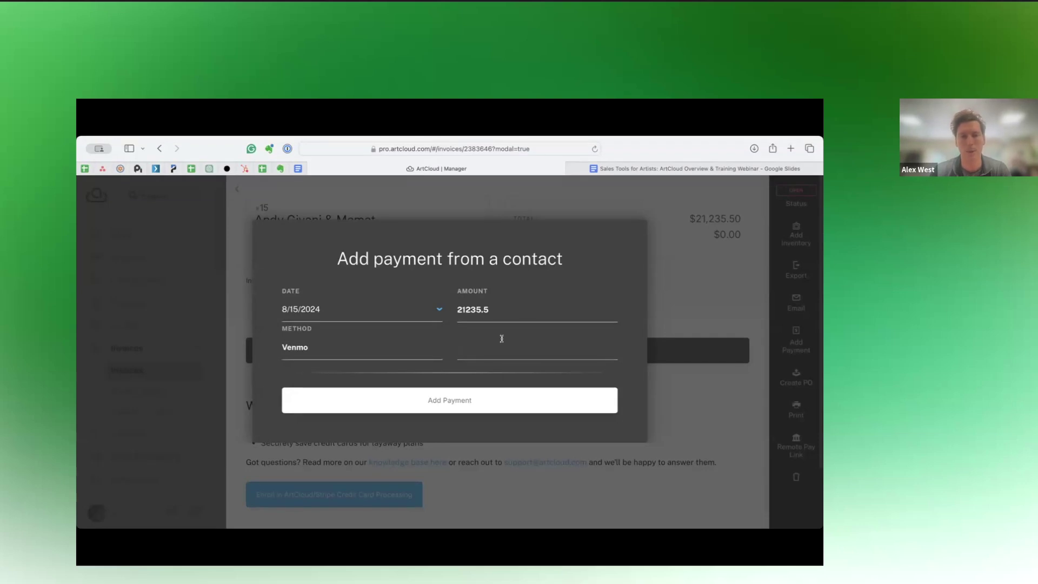
{"action": "double_click", "coordinate": [465, 310]}
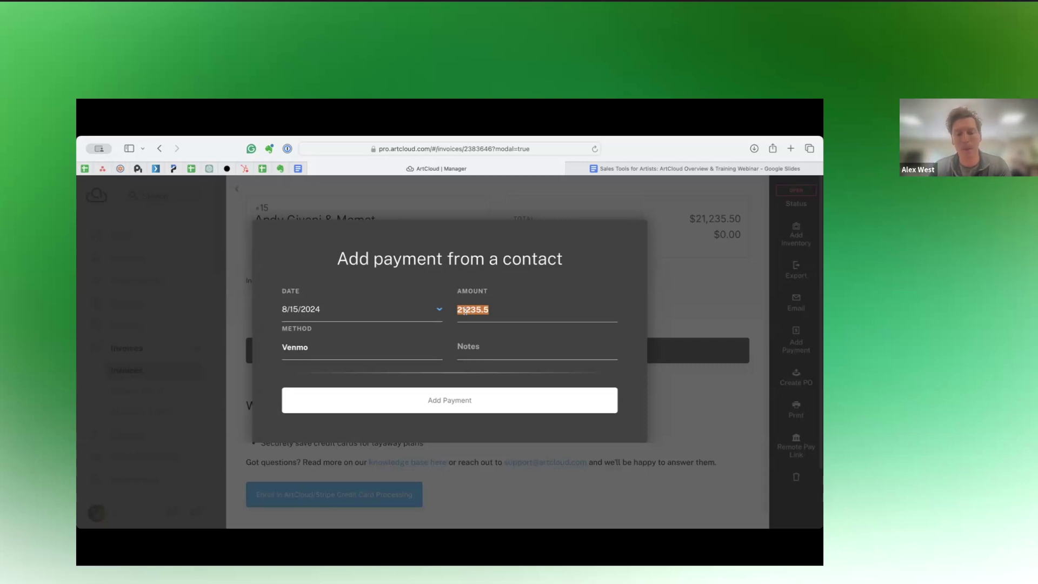
{"action": "type", "text": "4000"}
{"action": "left_click", "coordinate": [494, 349]}
{"action": "type", "text": "1/4 i"}
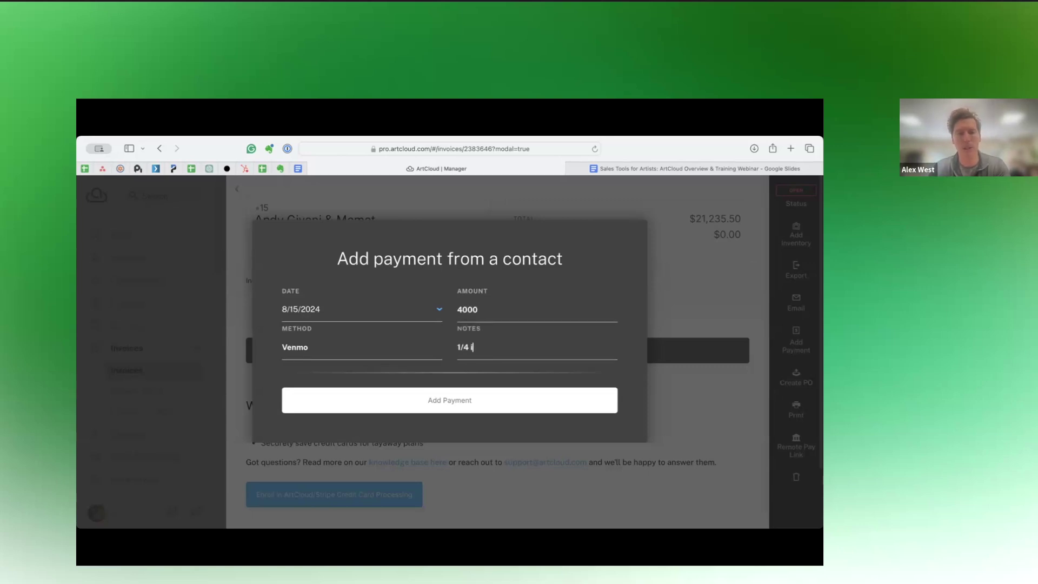
{"action": "type", "text": "nstallments"}
{"action": "left_click", "coordinate": [438, 407]}
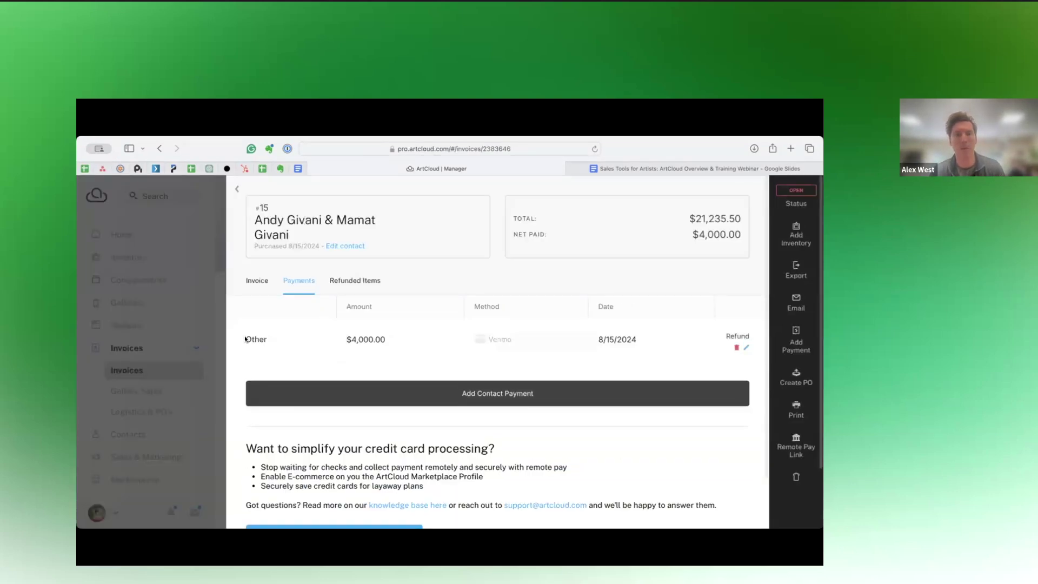
Review invoice #15's $4,000.00 paid and $17,235.50 balance, then close back to Invoices.
{"action": "left_click_drag", "start_coordinate": [690, 218], "coordinate": [736, 234]}
{"action": "left_click", "coordinate": [257, 281]}
{"action": "scroll", "coordinate": [440, 359], "scroll_direction": "down", "scroll_amount": 10}
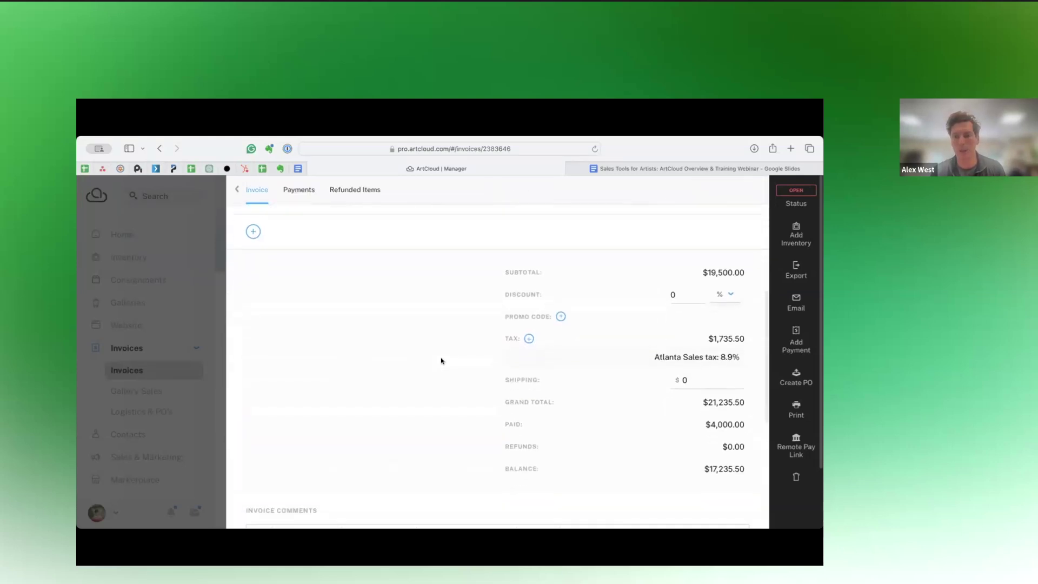
{"action": "double_click", "coordinate": [521, 420]}
{"action": "left_click_drag", "start_coordinate": [649, 420], "coordinate": [746, 421]}
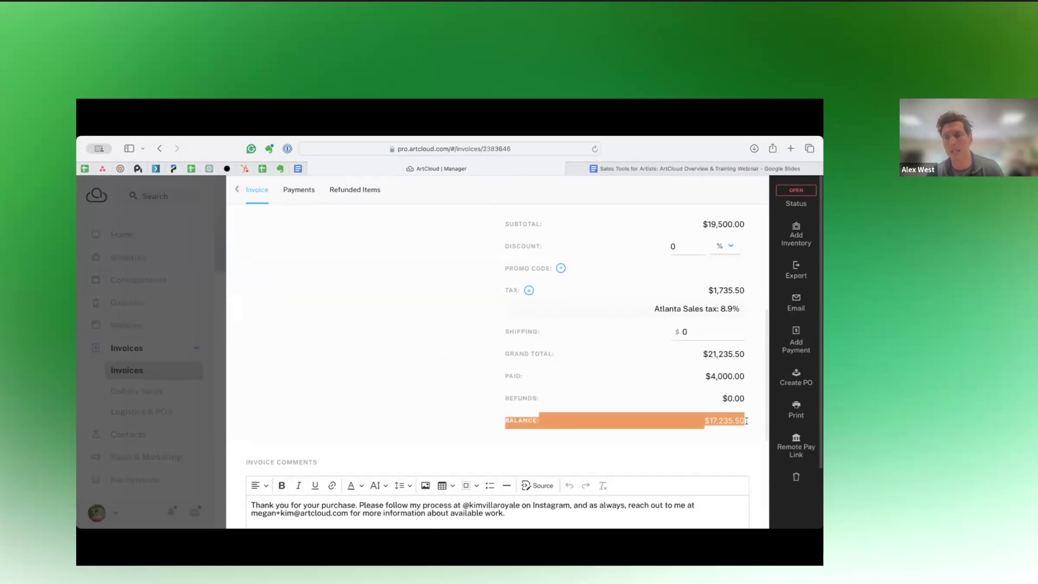
{"action": "scroll", "coordinate": [536, 377], "scroll_direction": "up", "scroll_amount": 10}
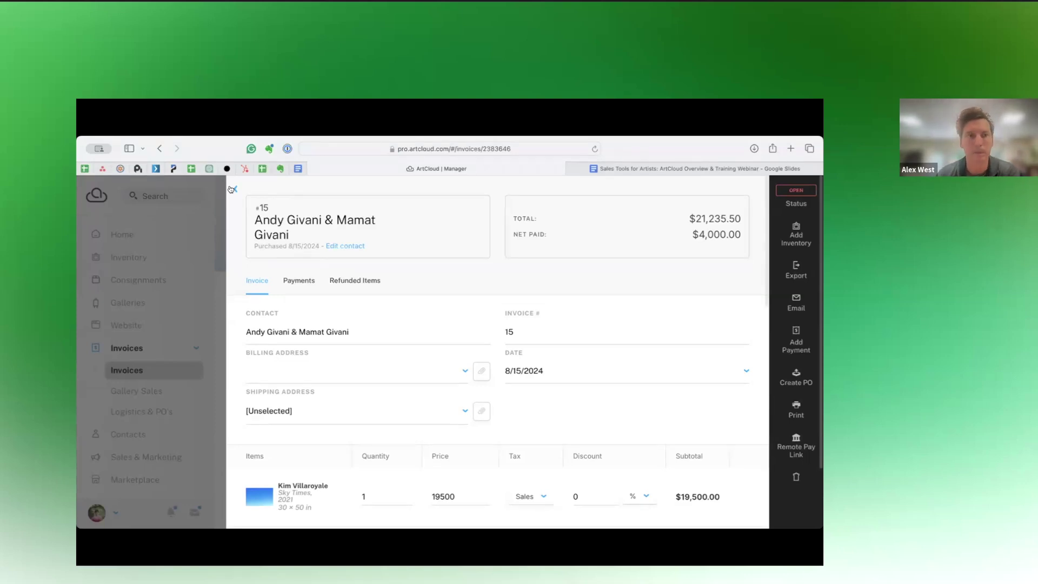
{"action": "left_click", "coordinate": [232, 189]}
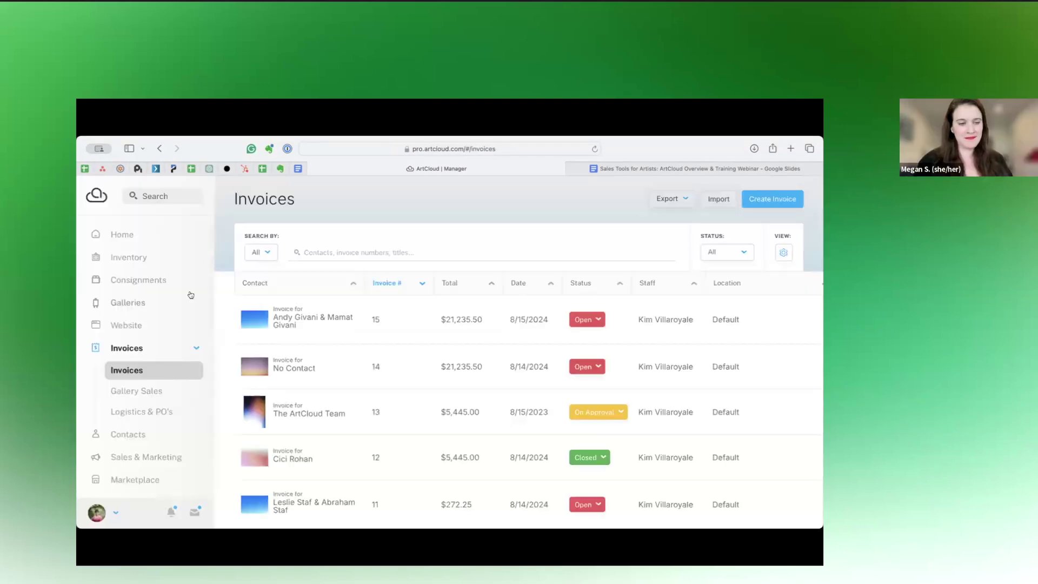
Start a new gallery consignment from the Consignments list.
{"action": "left_click", "coordinate": [164, 284]}
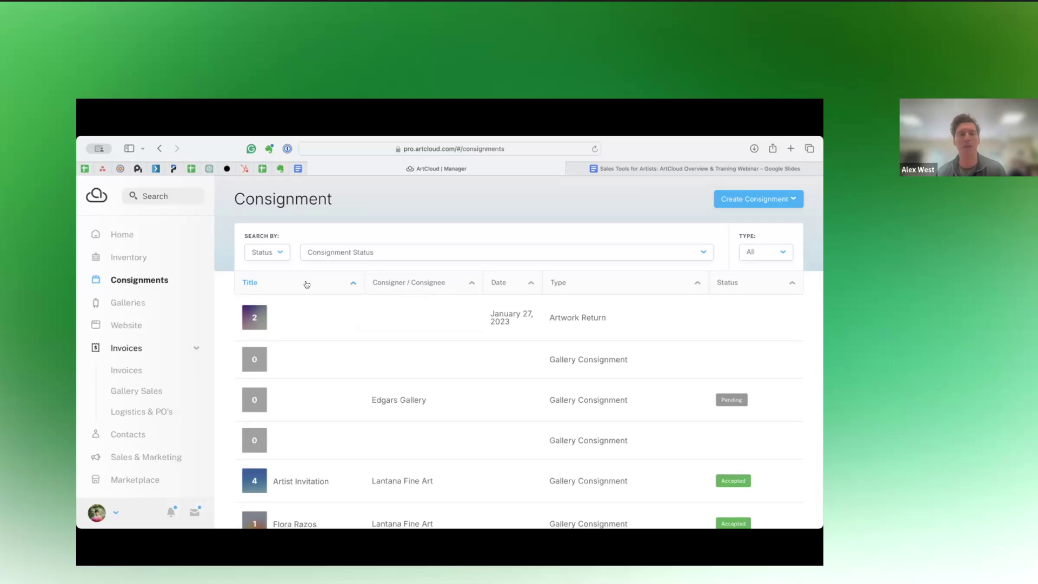
{"action": "left_click", "coordinate": [754, 202]}
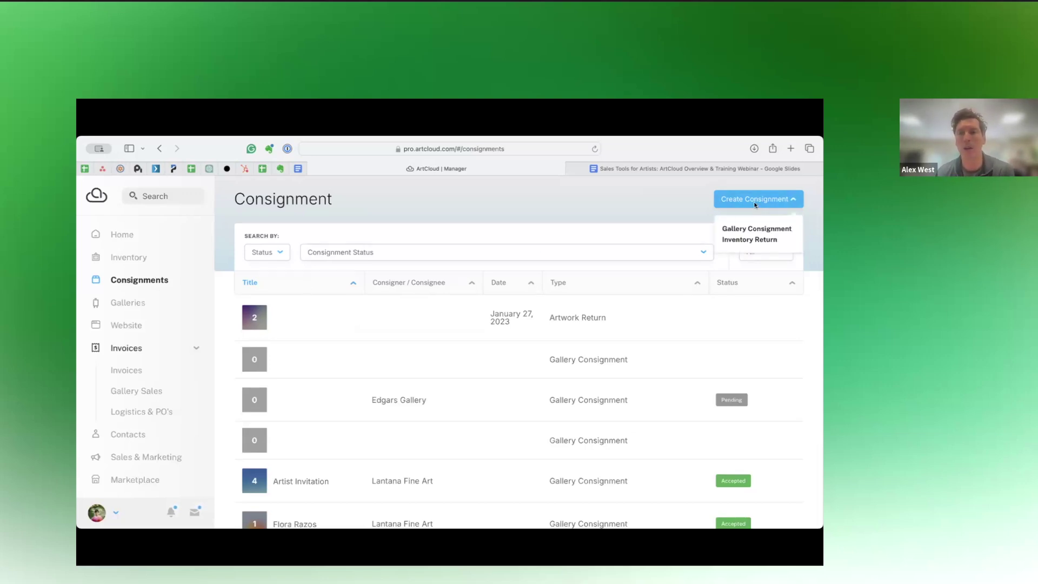
{"action": "left_click", "coordinate": [733, 230]}
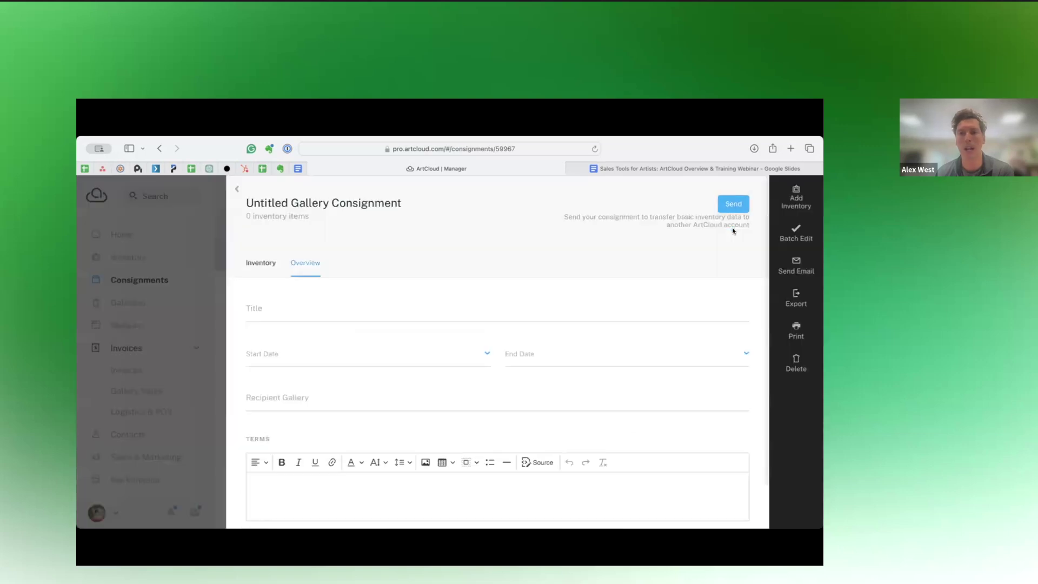
{"action": "left_click", "coordinate": [258, 268]}
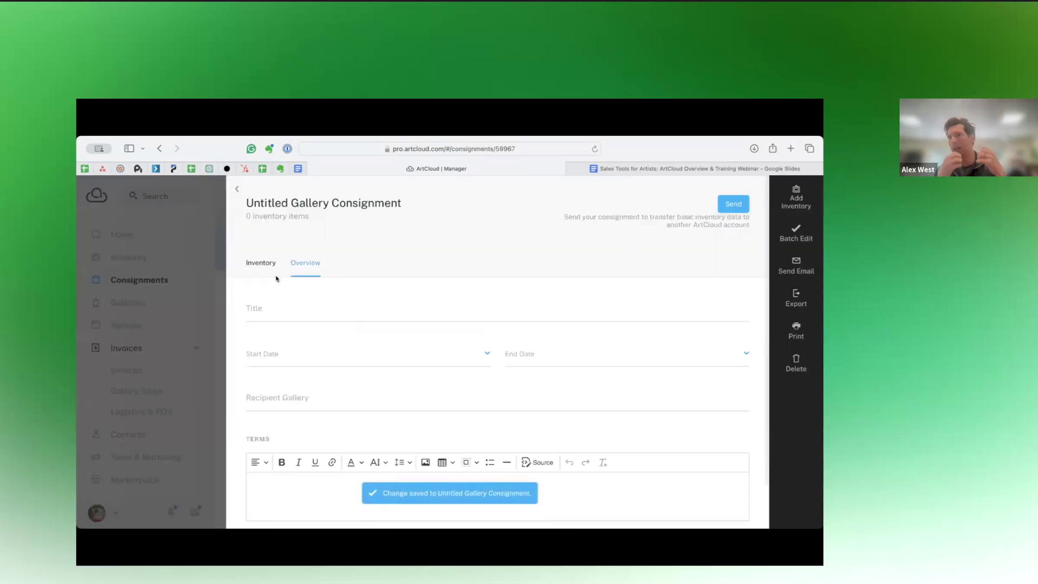
Title the consignment 'Fall Consignment for Solo Show' and bring up its start-date calendar.
{"action": "left_click", "coordinate": [318, 306]}
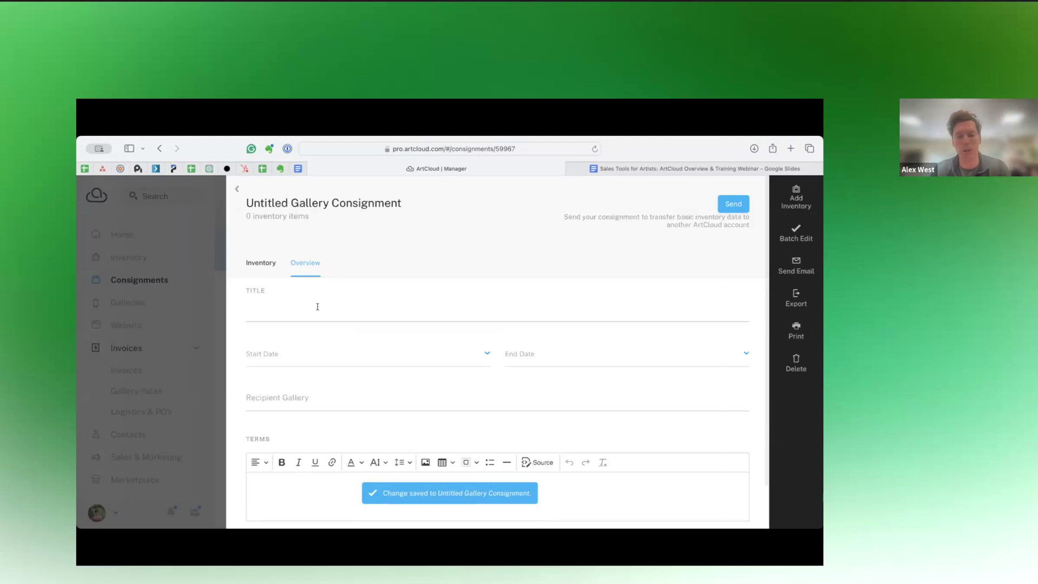
{"action": "type", "text": "Fall Consignm"}
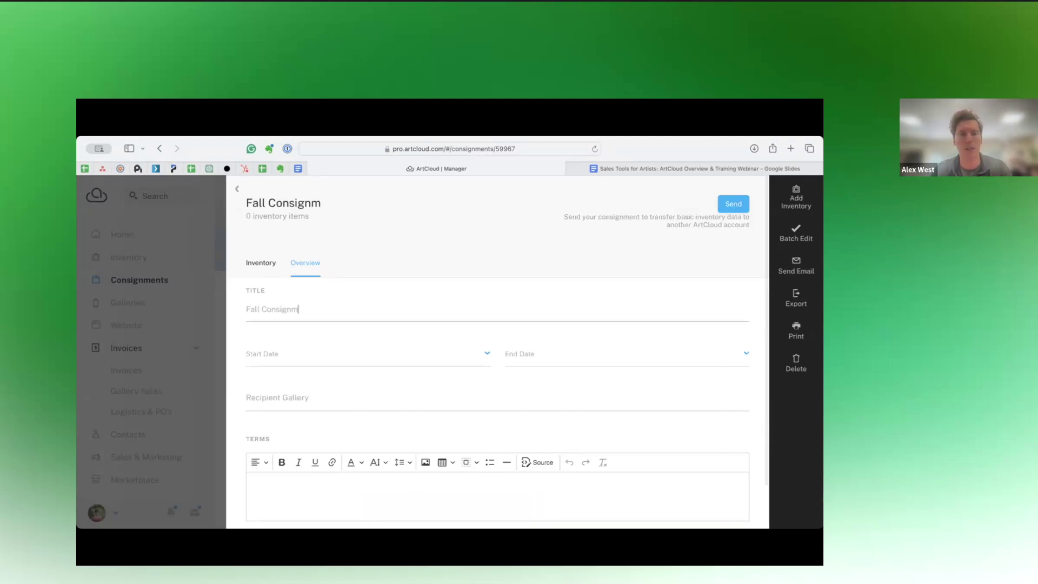
{"action": "type", "text": "ent for Solo Show"}
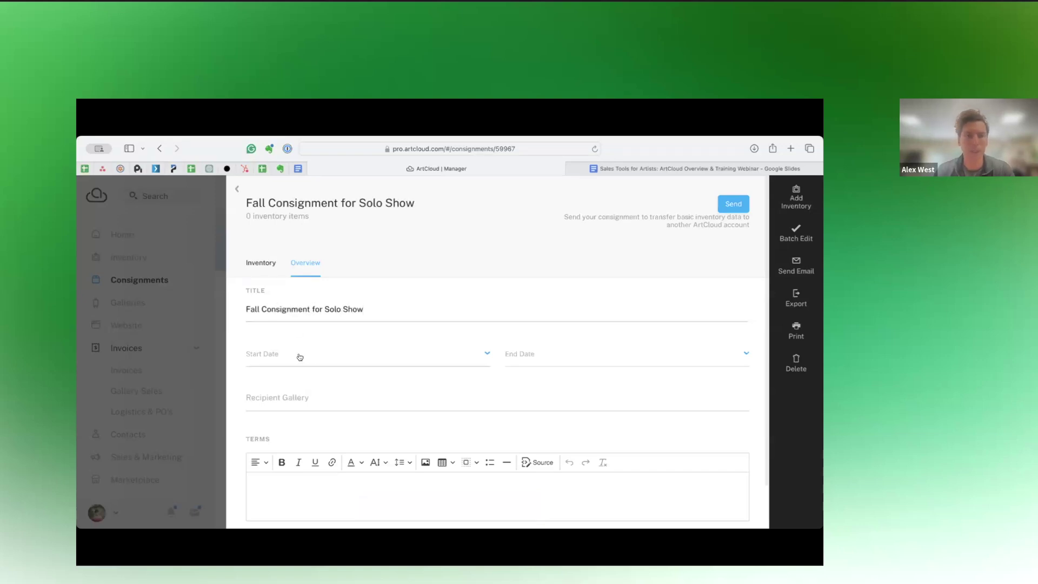
{"action": "left_click", "coordinate": [312, 354]}
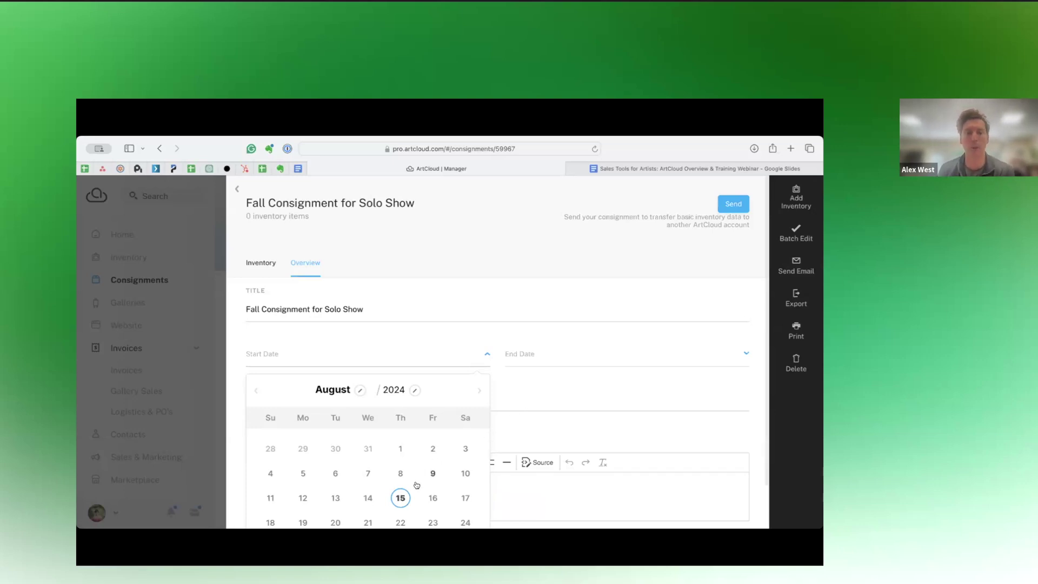
Set the consignment to run from August 15, 2024 to December 14, 2024.
{"action": "left_click", "coordinate": [400, 497]}
{"action": "left_click", "coordinate": [604, 358]}
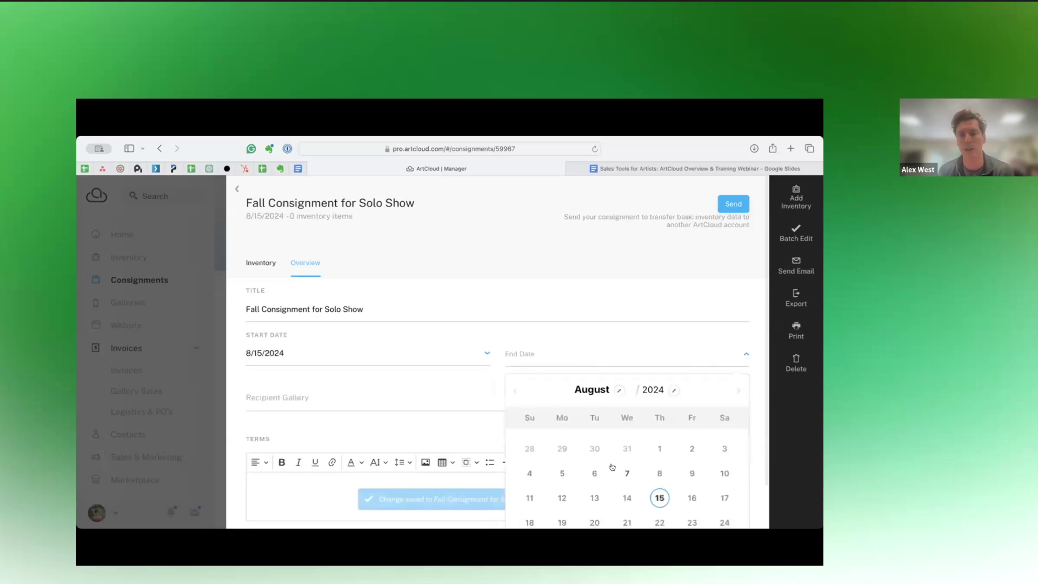
{"action": "left_click", "coordinate": [739, 394]}
{"action": "left_click", "coordinate": [738, 393]}
{"action": "left_click", "coordinate": [738, 393]}
{"action": "left_click", "coordinate": [738, 393]}
{"action": "left_click", "coordinate": [723, 473]}
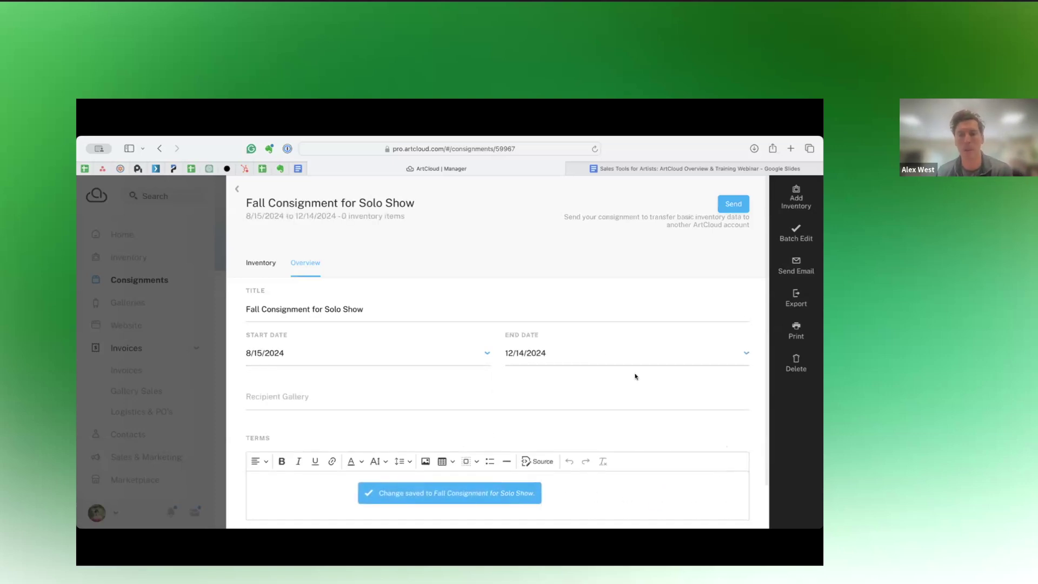
Choose the recipient gallery contact from the suggestions.
{"action": "scroll", "coordinate": [598, 387], "scroll_direction": "down", "scroll_amount": 2}
{"action": "left_click", "coordinate": [483, 349]}
{"action": "type", "text": "a"}
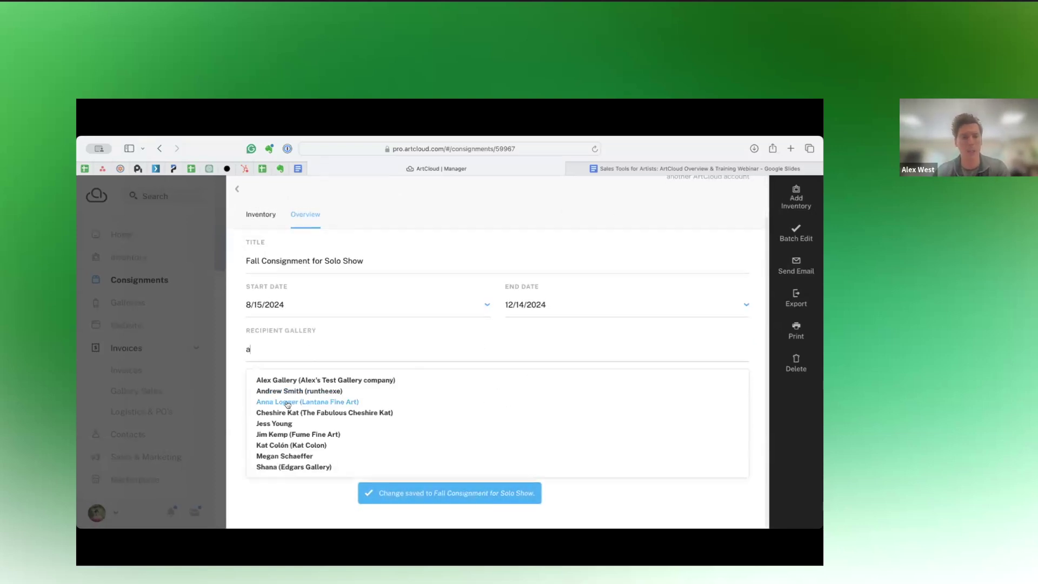
{"action": "left_click", "coordinate": [277, 423]}
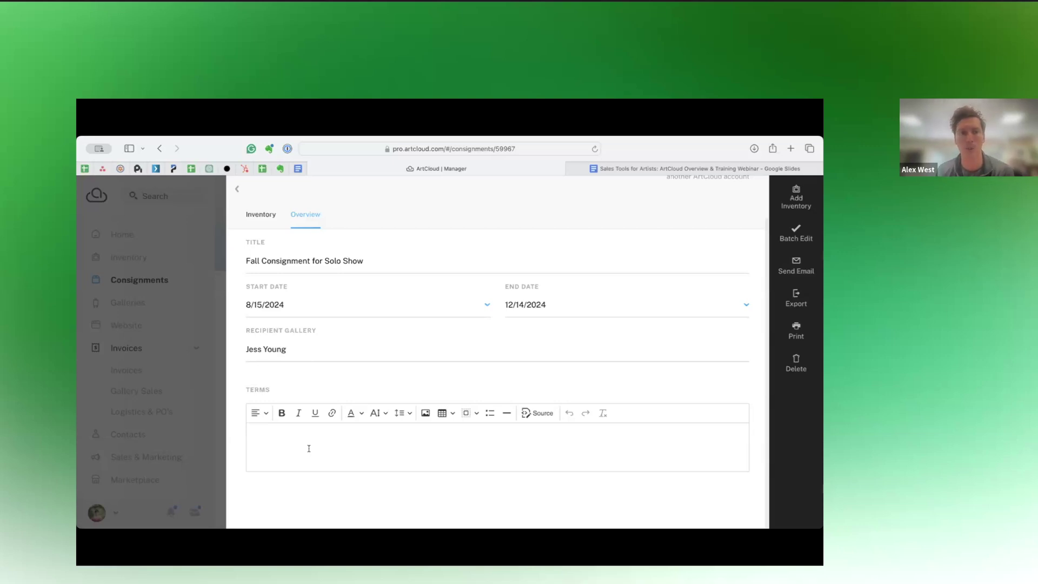
Enter terms: consigner pays return shipping costs, payments due the 15th of the following month.
{"action": "left_click", "coordinate": [347, 452]}
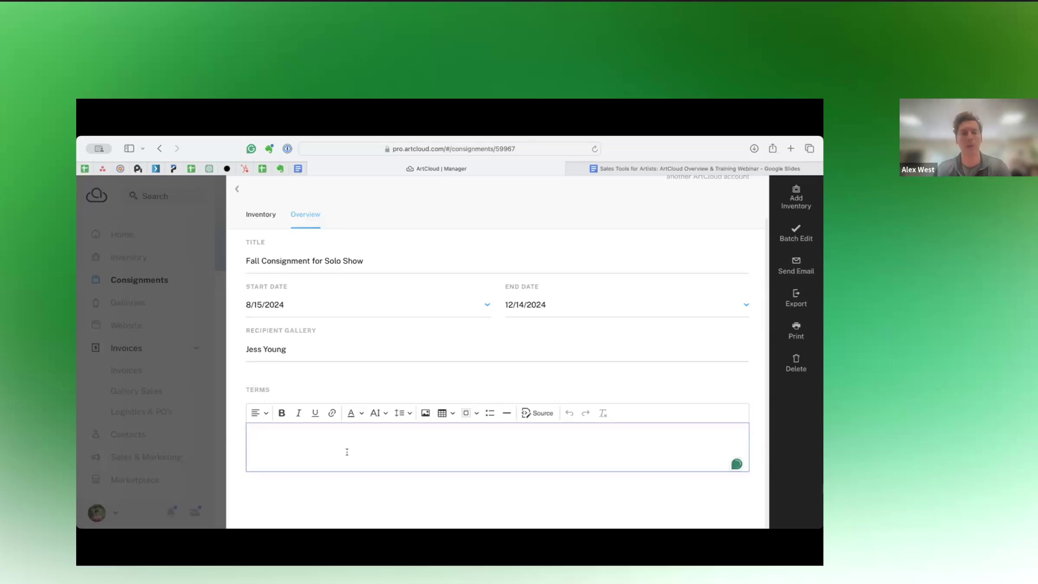
{"action": "type", "text": "Consigne"}
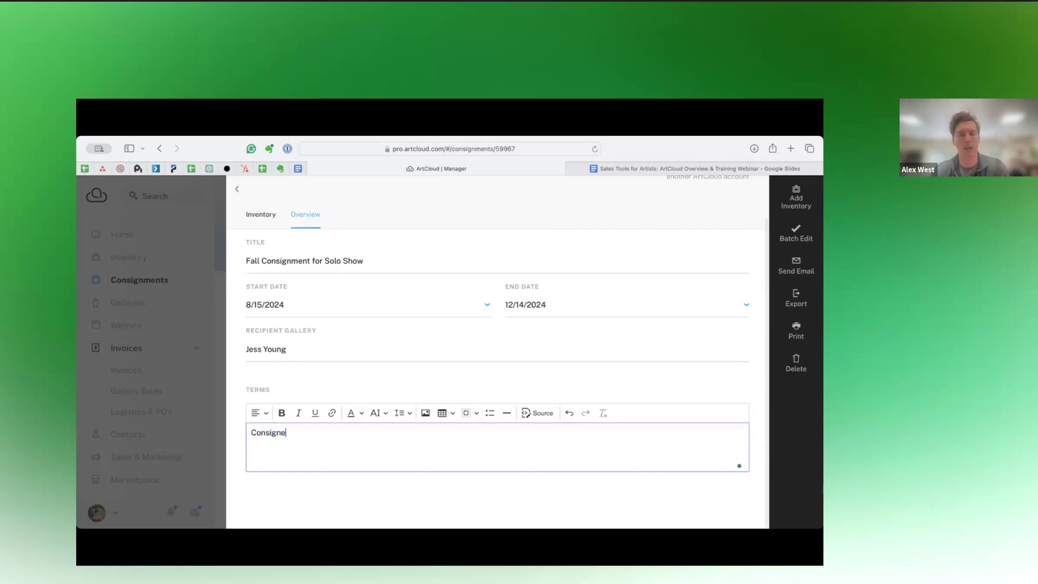
{"action": "type", "text": "r is responsible for shipping"}
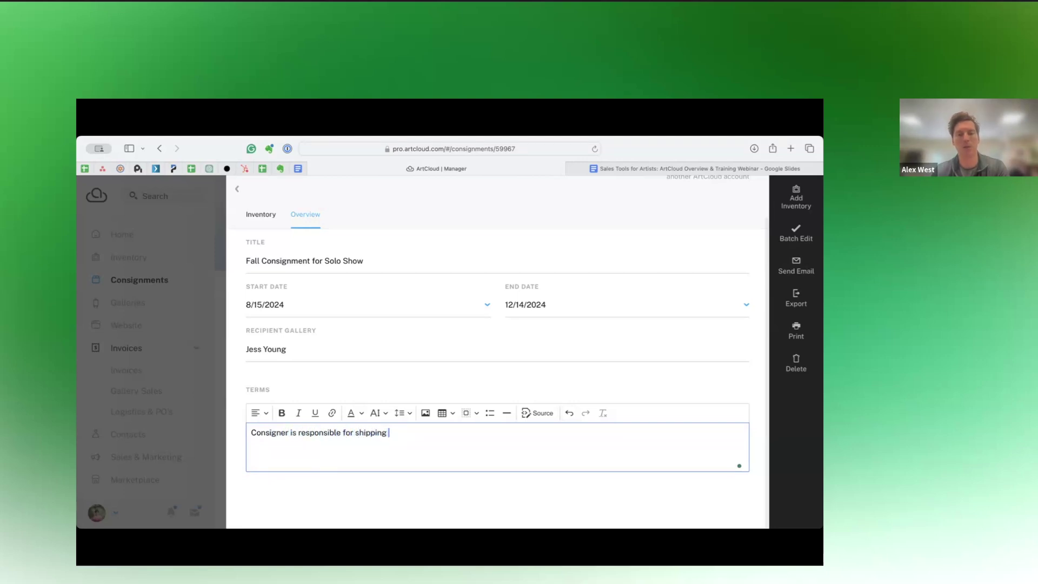
{"action": "key", "text": "BackSpace"}
{"action": "key", "text": "BackSpace"}
{"action": "key", "text": "BackSpace"}
{"action": "key", "text": "BackSpace"}
{"action": "key", "text": "BackSpace"}
{"action": "key", "text": "BackSpace"}
{"action": "key", "text": "BackSpace"}
{"action": "key", "text": "BackSpace"}
{"action": "type", "text": "return shipping c"}
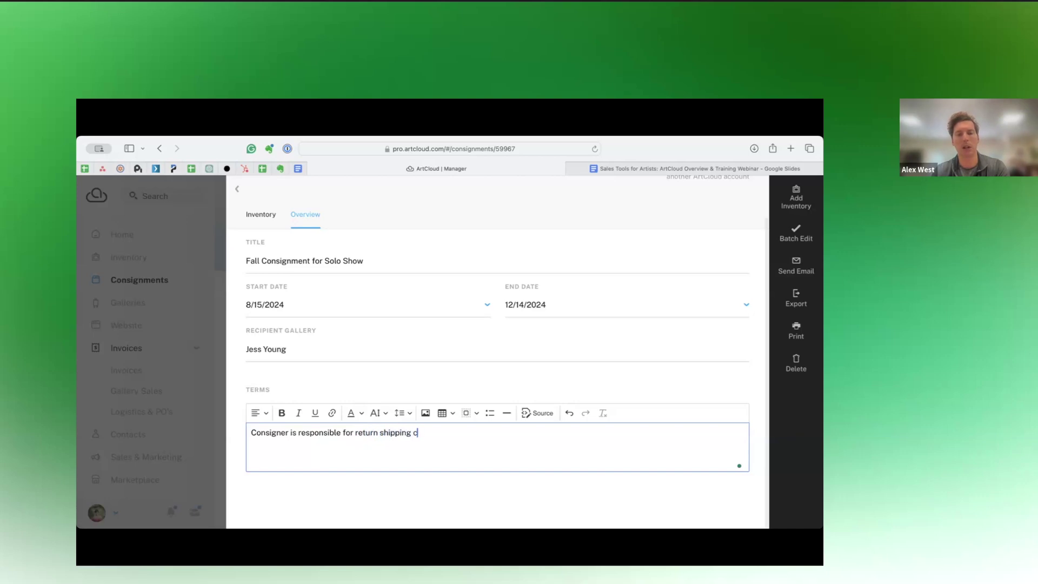
{"action": "type", "text": "osts and pa"}
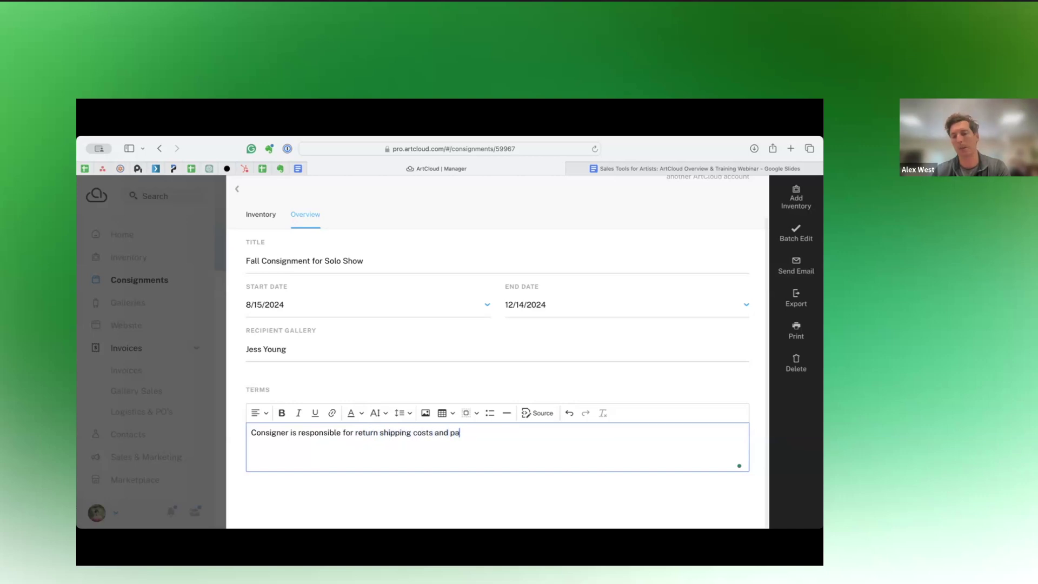
{"action": "type", "text": "yments are d"}
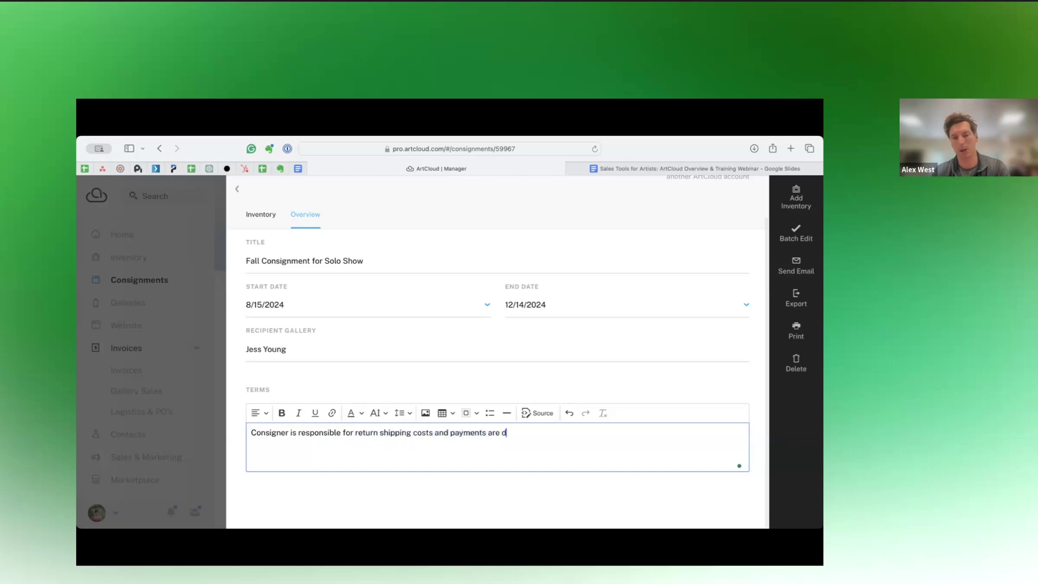
{"action": "type", "text": "ue on the 1"}
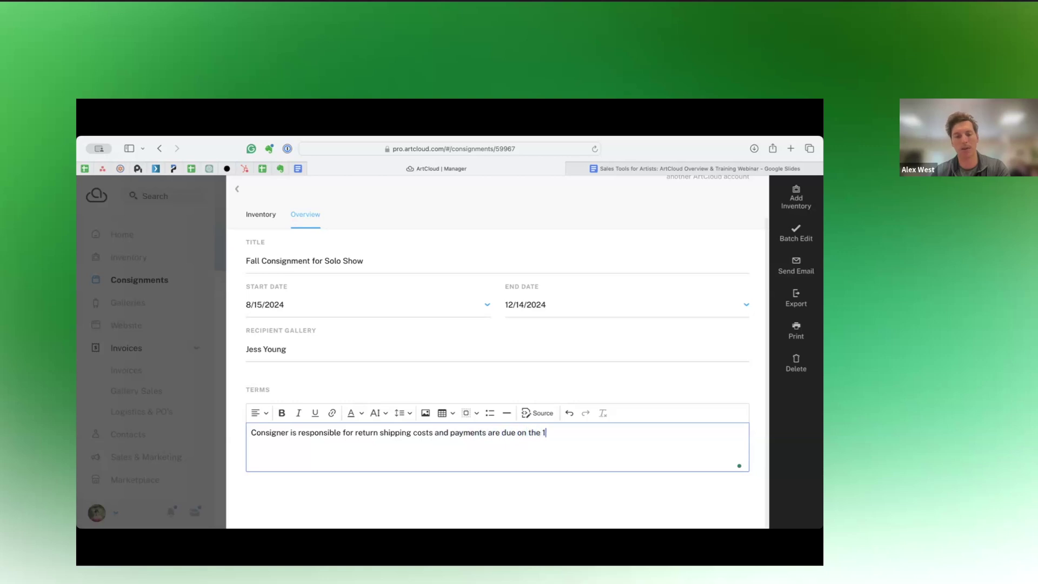
{"action": "type", "text": "5th of the following mo"}
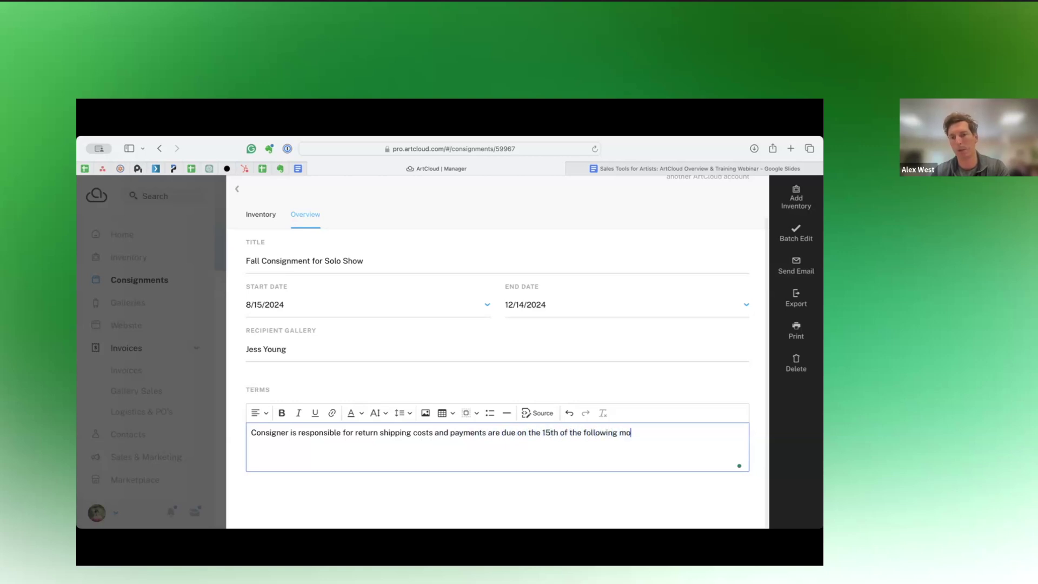
{"action": "type", "text": "nth of a sale"}
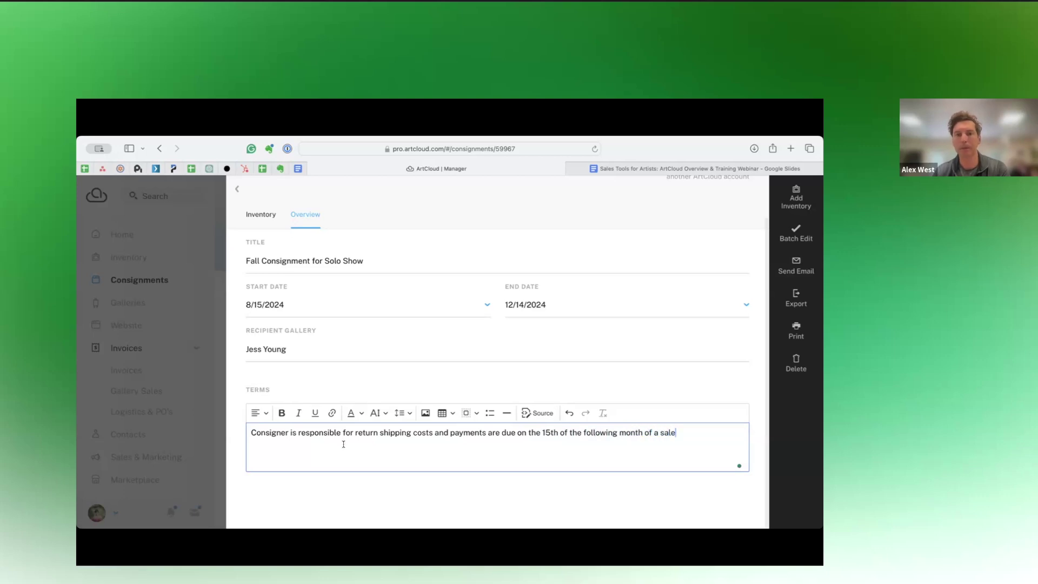
{"action": "scroll", "coordinate": [422, 254], "scroll_direction": "up", "scroll_amount": 2}
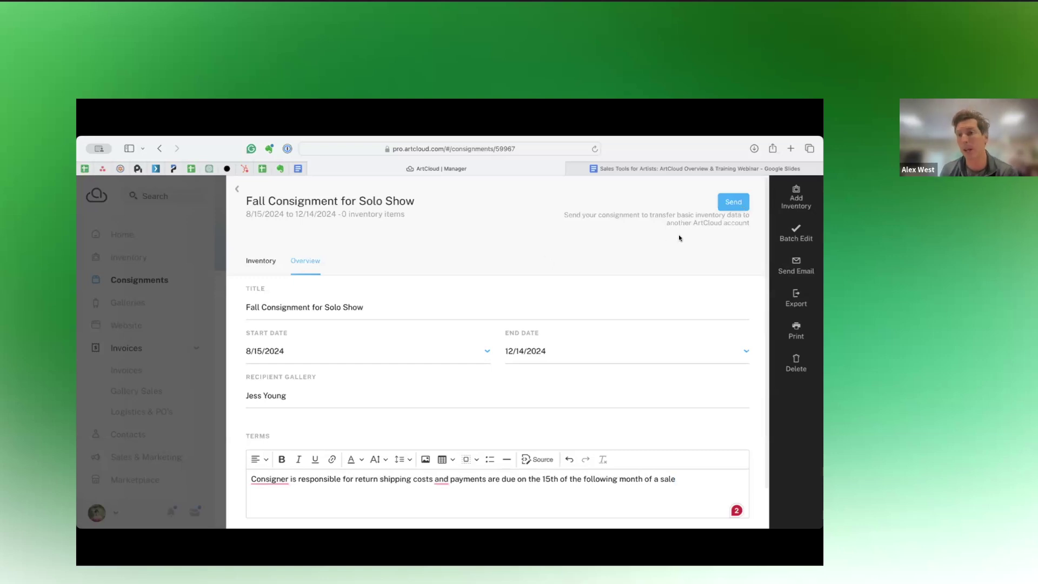
{"action": "left_click_drag", "start_coordinate": [641, 215], "coordinate": [683, 215]}
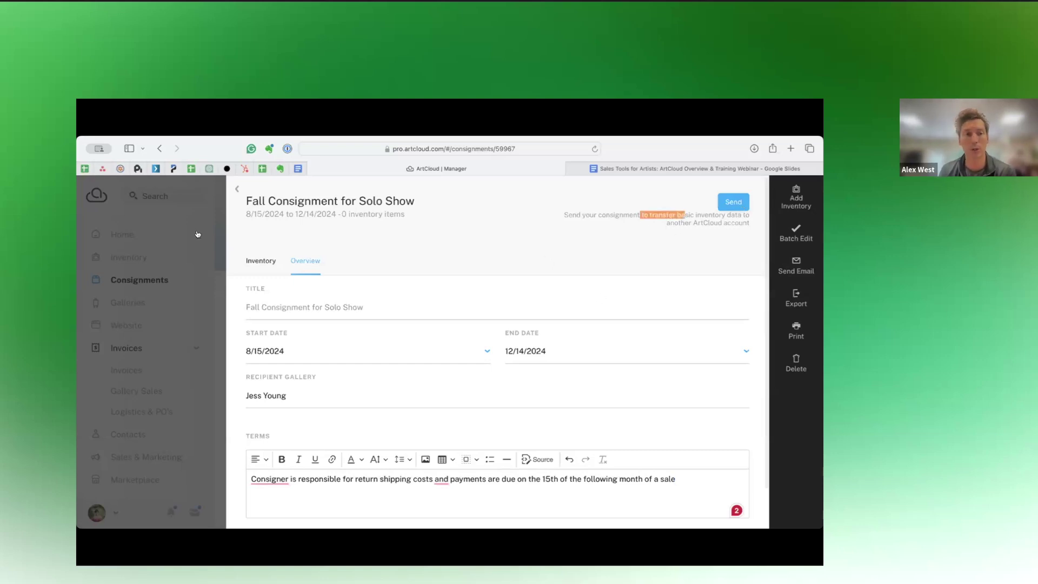
Add the Sky Times, Poolside and Dock artworks to the consignment's inventory.
{"action": "left_click", "coordinate": [260, 260]}
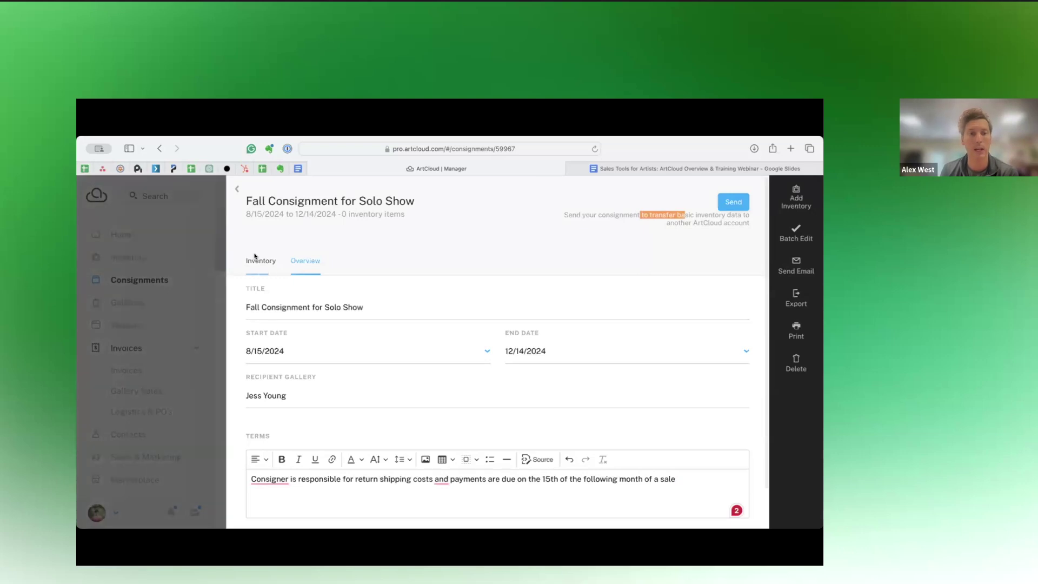
{"action": "left_click", "coordinate": [357, 311]}
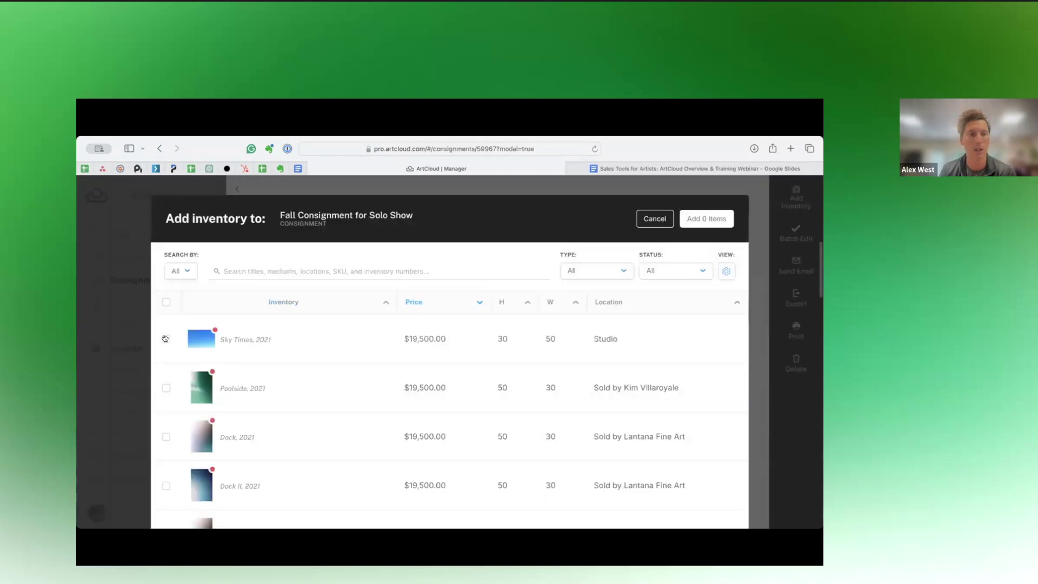
{"action": "left_click", "coordinate": [166, 339]}
{"action": "left_click", "coordinate": [166, 388]}
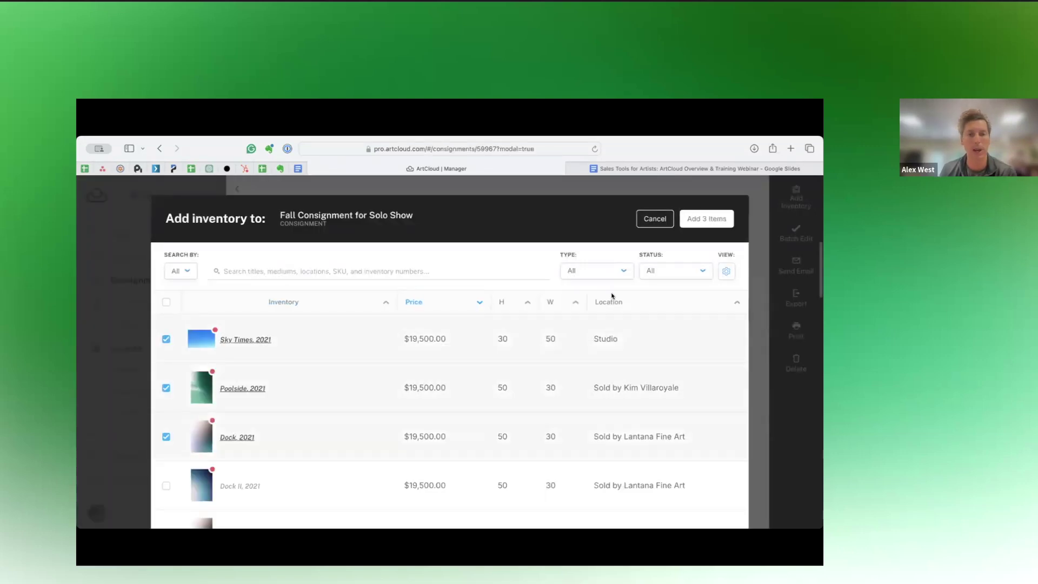
{"action": "left_click", "coordinate": [704, 218]}
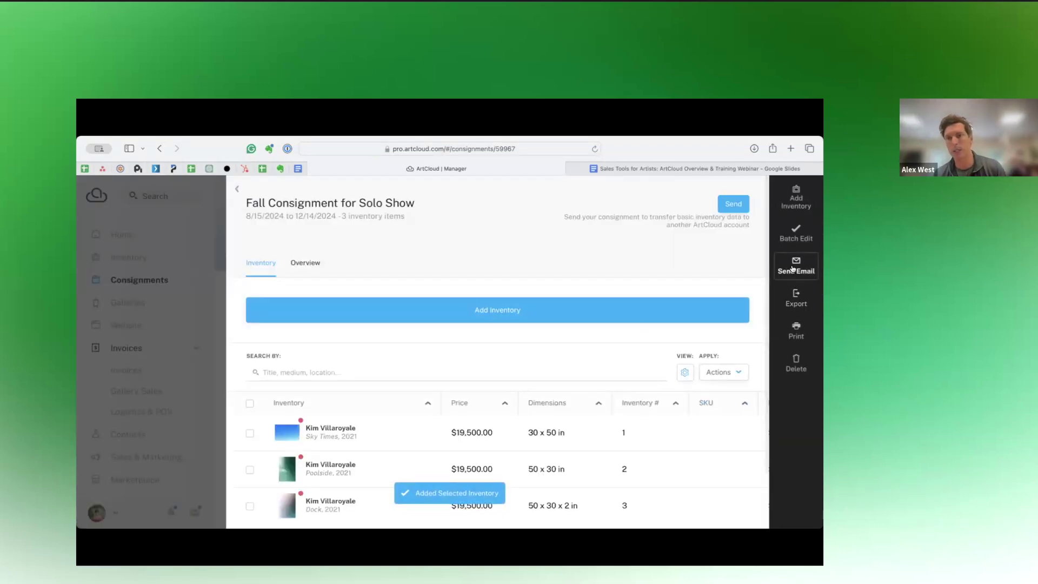
Preview an email about the consignment, then discard the unsent draft.
{"action": "left_click", "coordinate": [796, 267]}
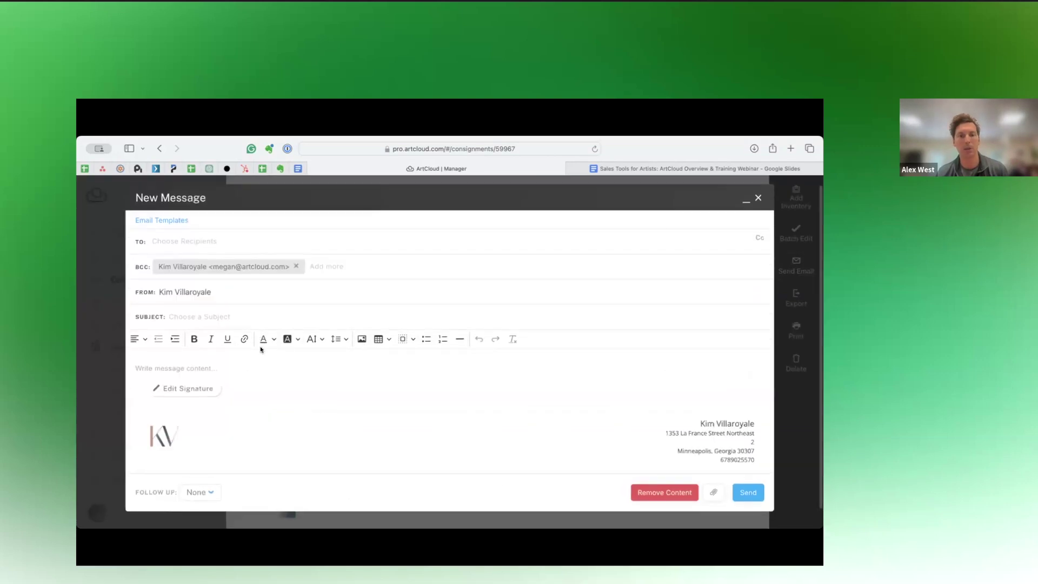
{"action": "scroll", "coordinate": [262, 350], "scroll_direction": "down", "scroll_amount": 15}
{"action": "scroll", "coordinate": [355, 443], "scroll_direction": "down", "scroll_amount": 2}
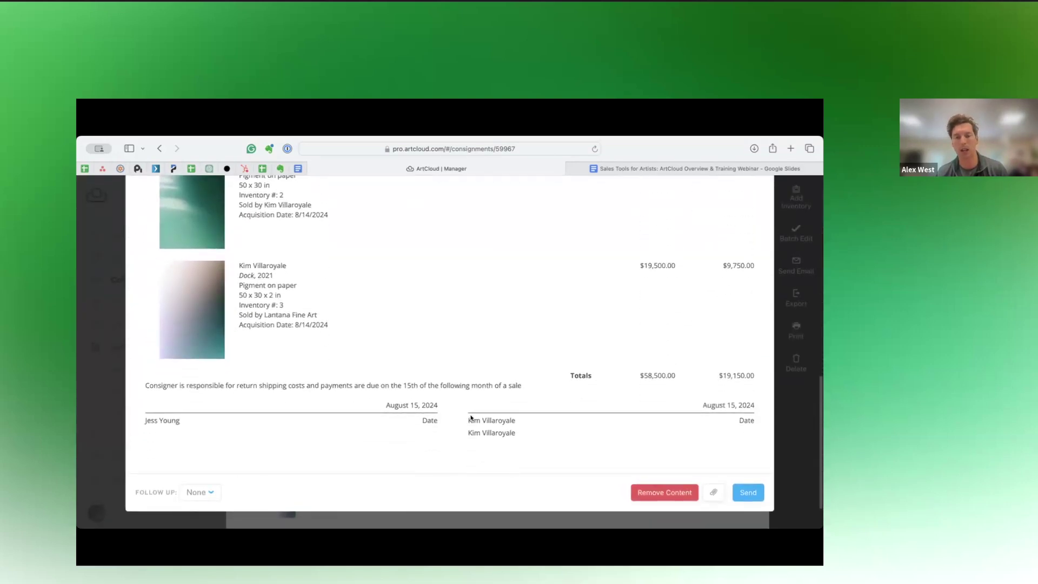
{"action": "scroll", "coordinate": [578, 357], "scroll_direction": "up", "scroll_amount": 15}
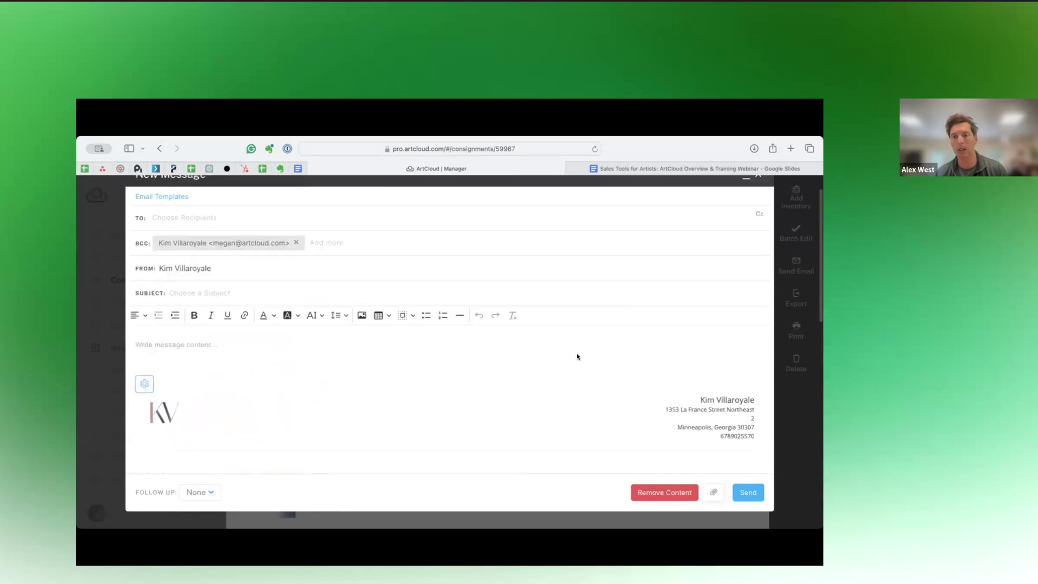
{"action": "left_click", "coordinate": [758, 209]}
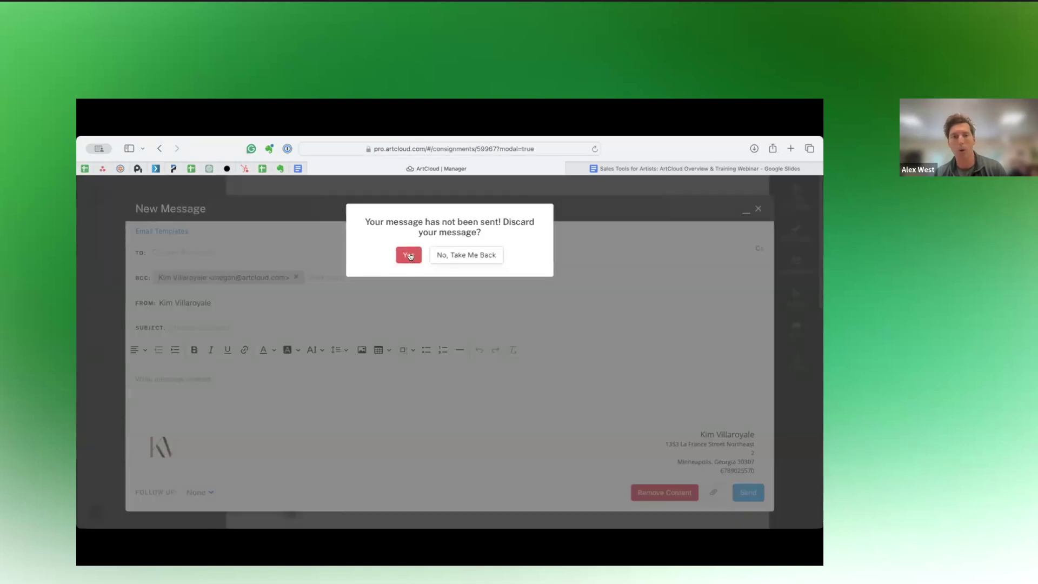
{"action": "left_click", "coordinate": [412, 257]}
Review the printable consignment agreement ($58,500.00 retail) and go back to the consignment page.
{"action": "left_click", "coordinate": [797, 299]}
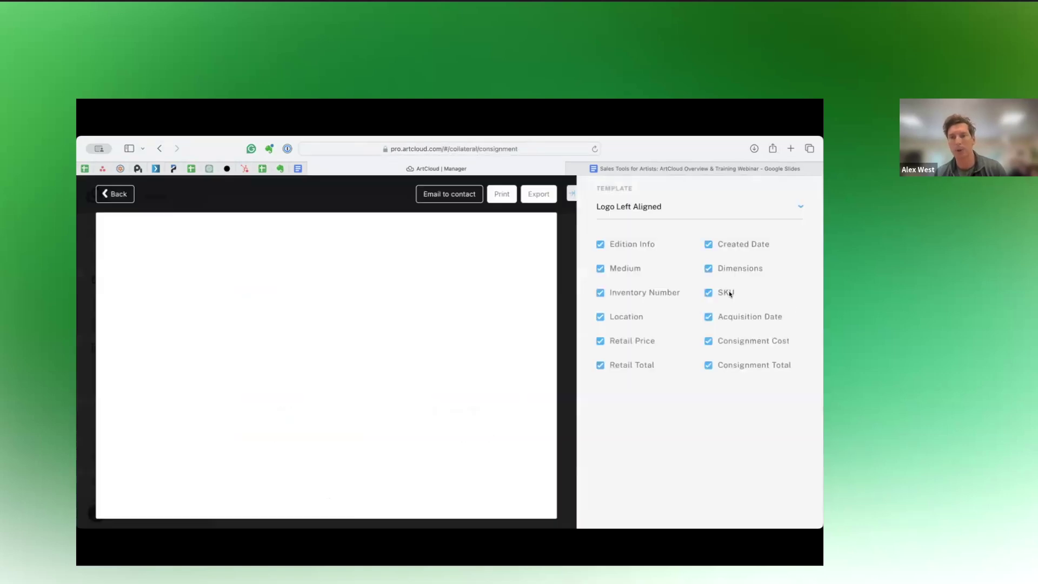
{"action": "left_click", "coordinate": [503, 194]}
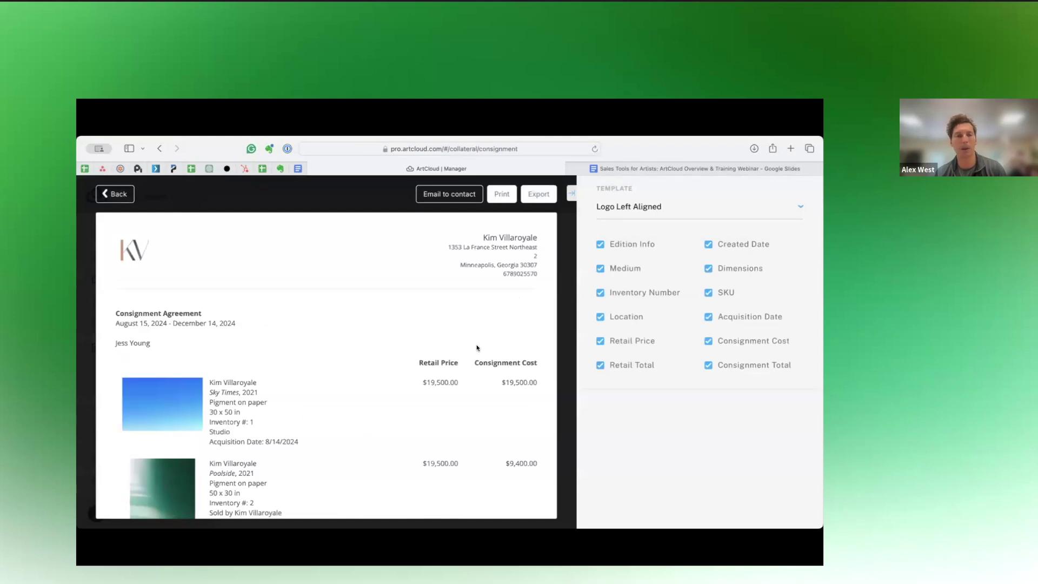
{"action": "scroll", "coordinate": [477, 348], "scroll_direction": "down", "scroll_amount": 5}
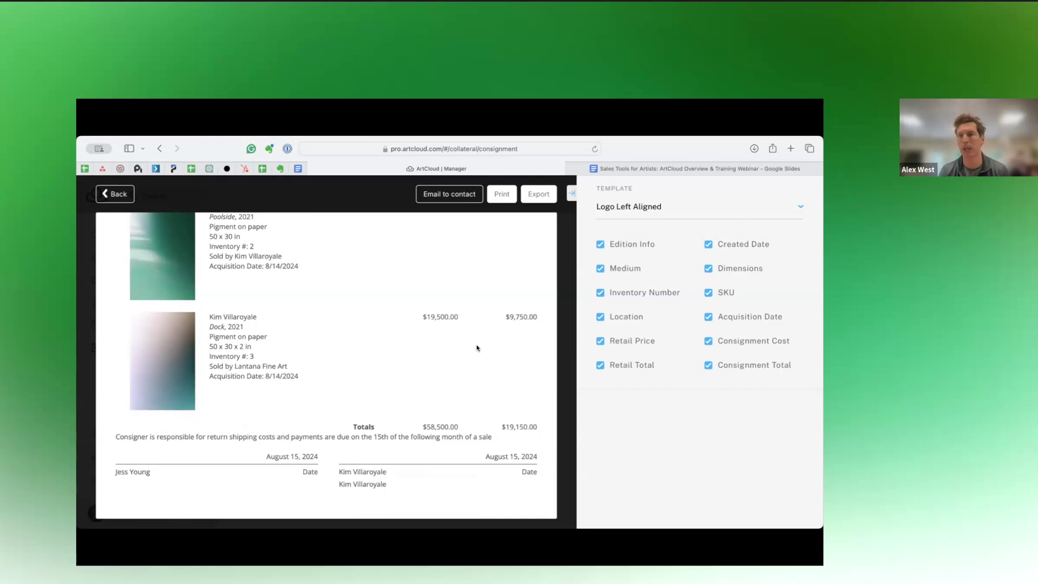
{"action": "left_click", "coordinate": [115, 193]}
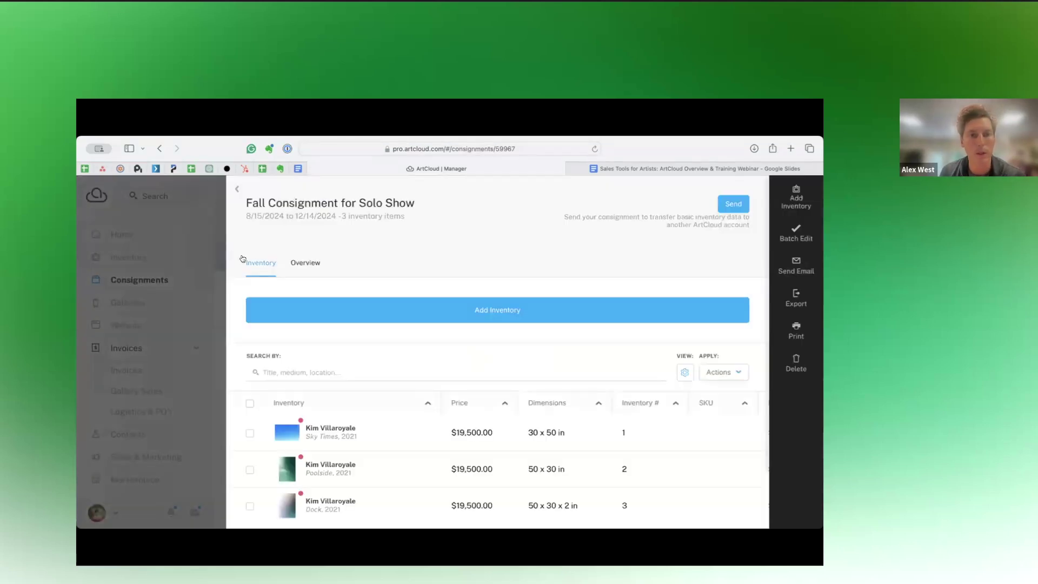
Return to the Consignments list, point out the Creating Sales Collateral agenda item, and switch back to ArtCloud.
{"action": "left_click", "coordinate": [233, 190]}
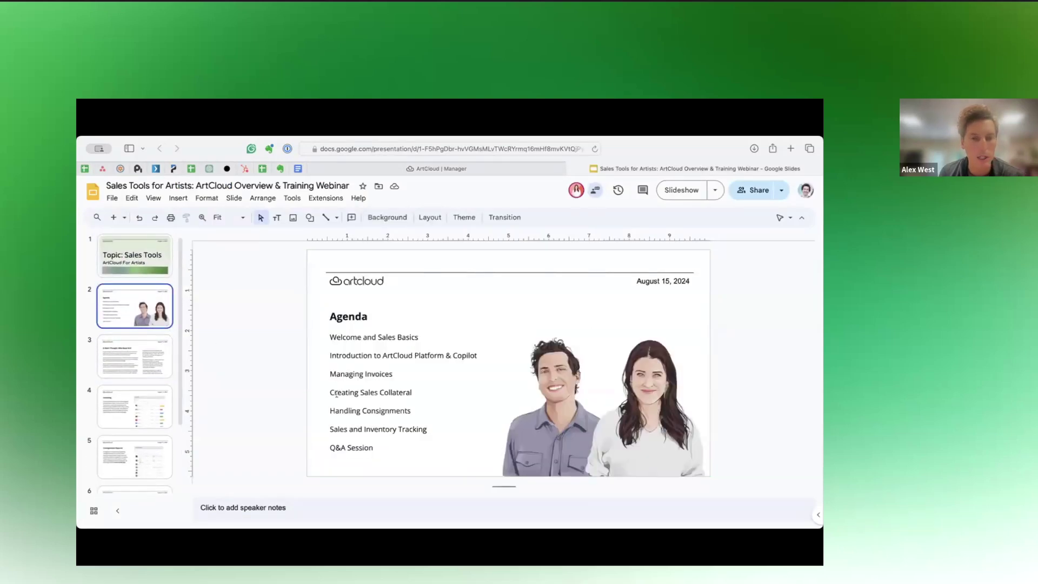
{"action": "left_click_drag", "start_coordinate": [335, 393], "coordinate": [375, 394]}
{"action": "left_click", "coordinate": [431, 170]}
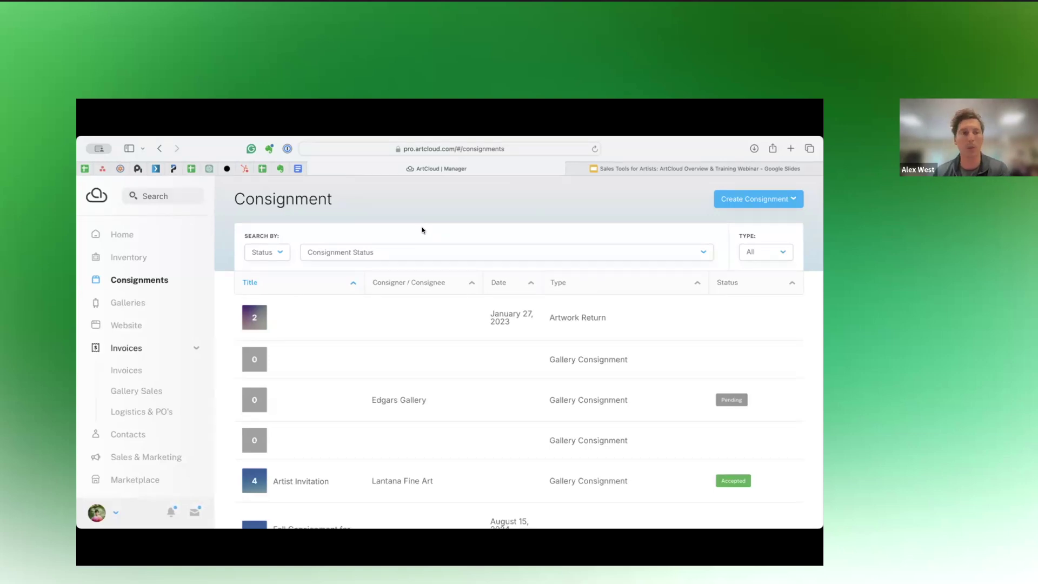
Preview the Artist Invitation consignment's email-to-contact, then go to the Inventory page.
{"action": "mouse_move", "coordinate": [341, 462]}
{"action": "scroll", "coordinate": [342, 462], "scroll_direction": "down", "scroll_amount": 1}
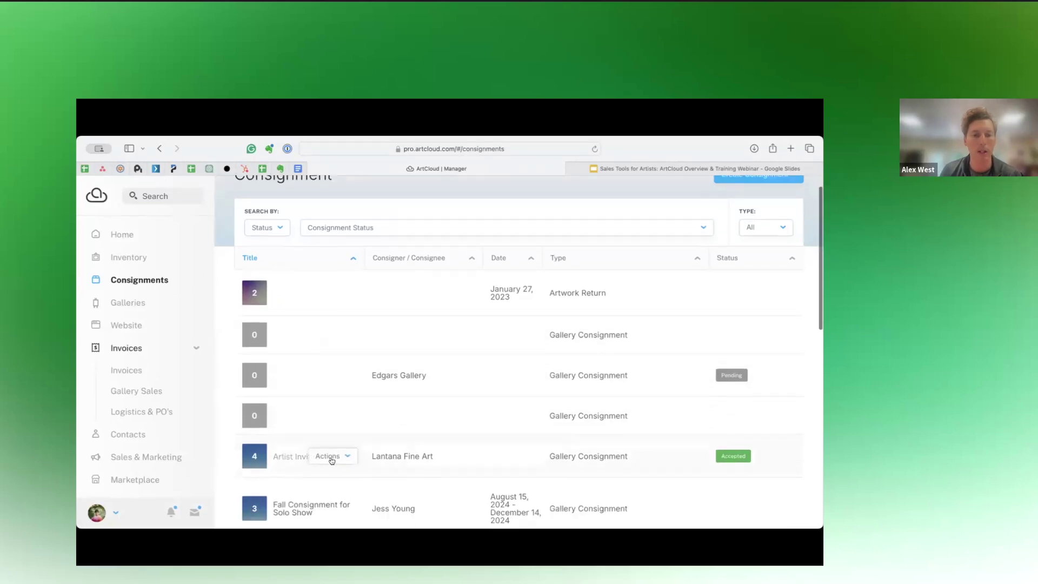
{"action": "left_click", "coordinate": [331, 457]}
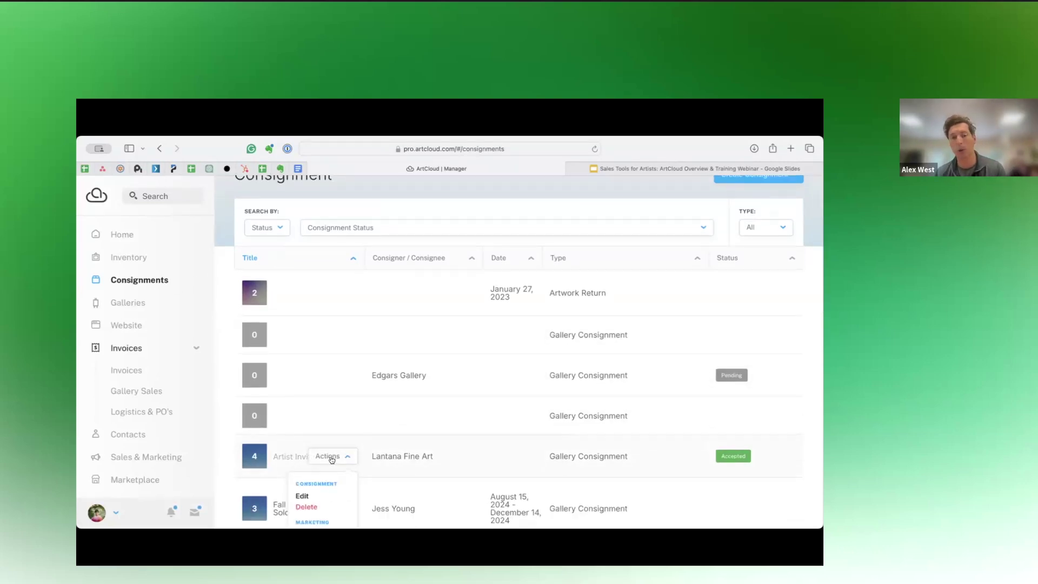
{"action": "scroll", "coordinate": [332, 459], "scroll_direction": "down", "scroll_amount": 3}
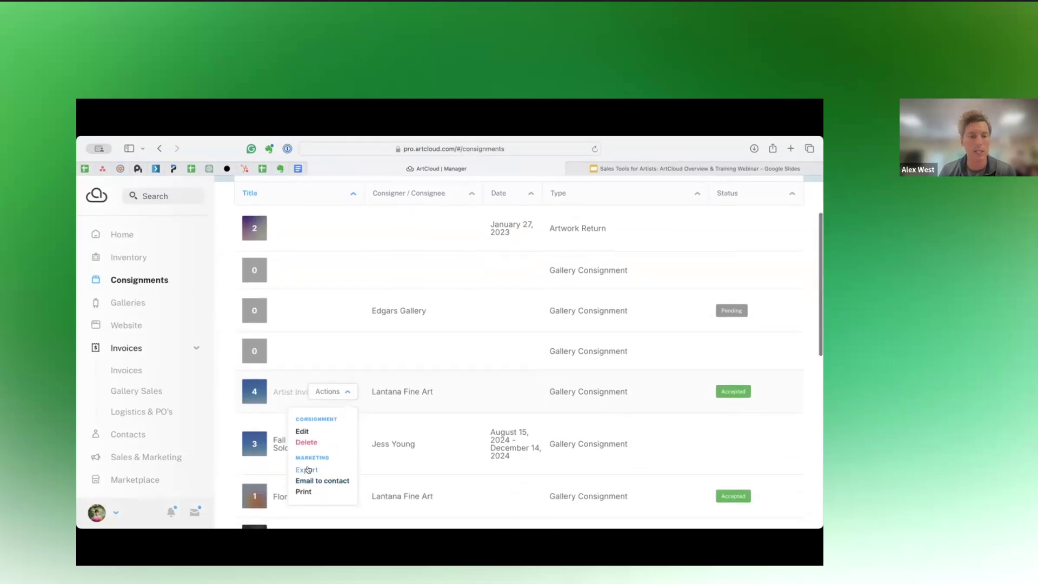
{"action": "left_click", "coordinate": [322, 480]}
{"action": "left_click", "coordinate": [114, 193]}
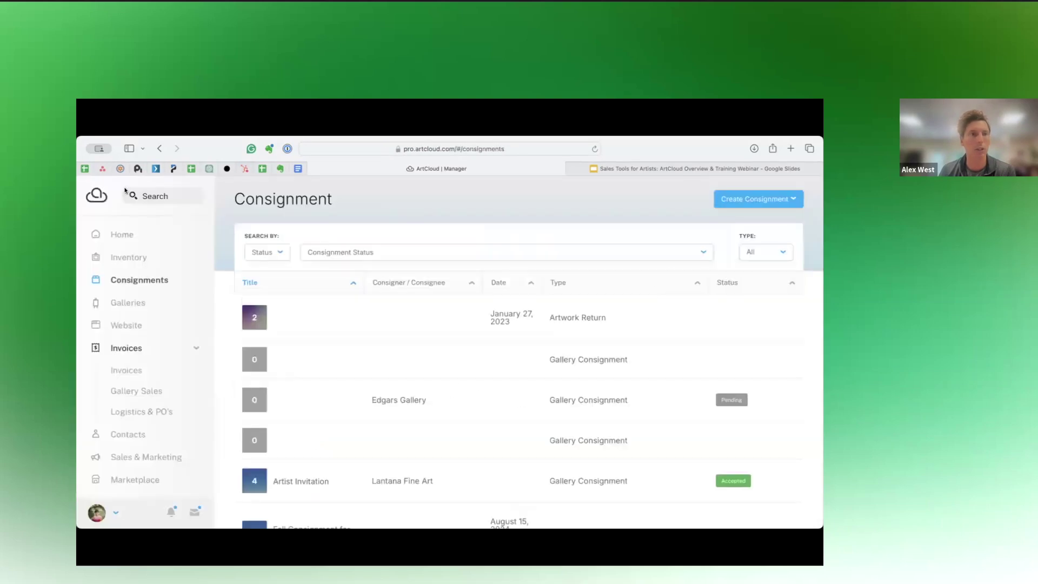
{"action": "left_click", "coordinate": [143, 261]}
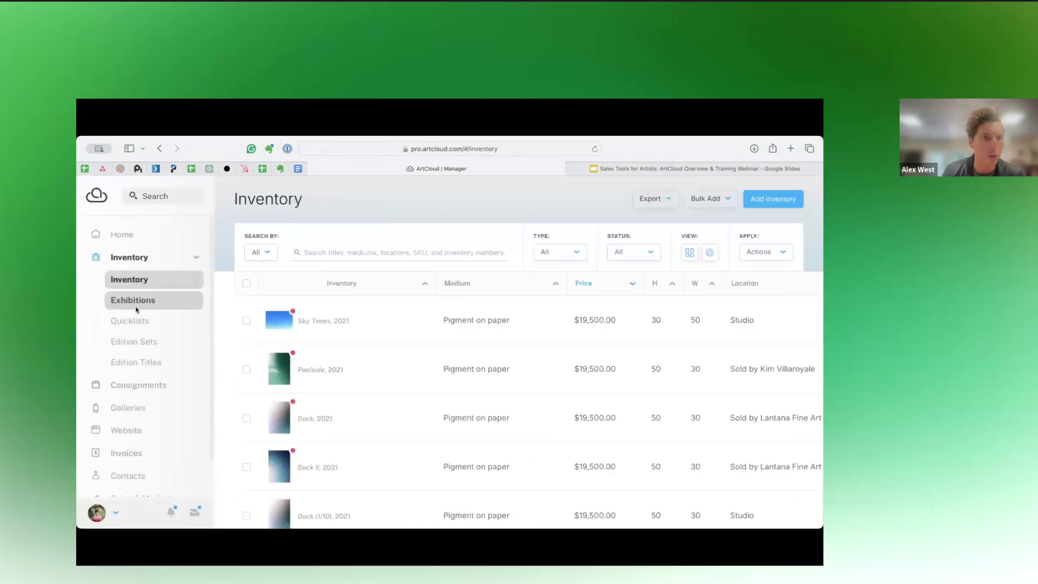
Create a List-type quicklist titled with the client's name plus 'favs' and view its empty inventory.
{"action": "left_click", "coordinate": [138, 322]}
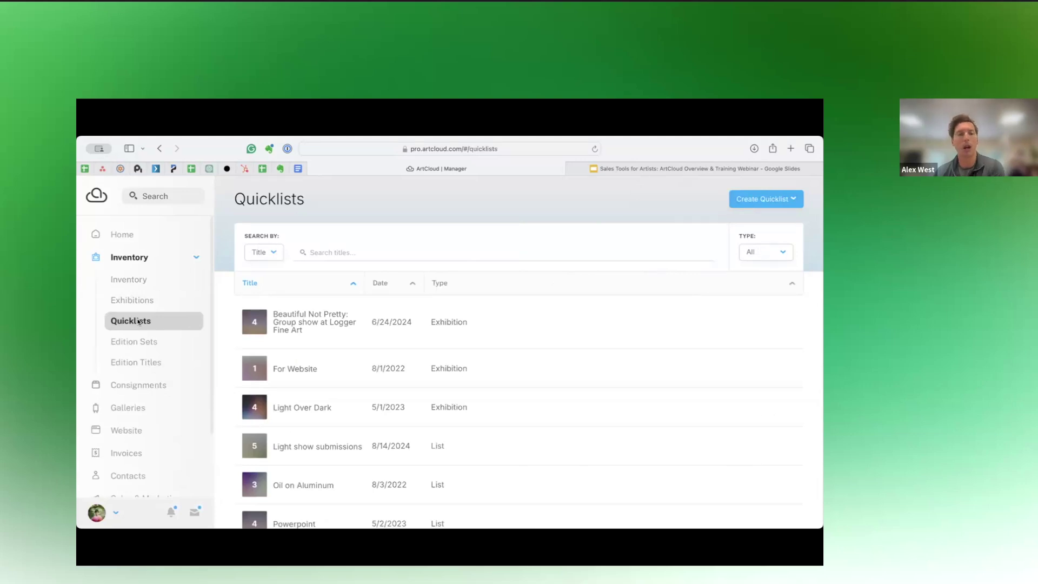
{"action": "left_click", "coordinate": [758, 199]}
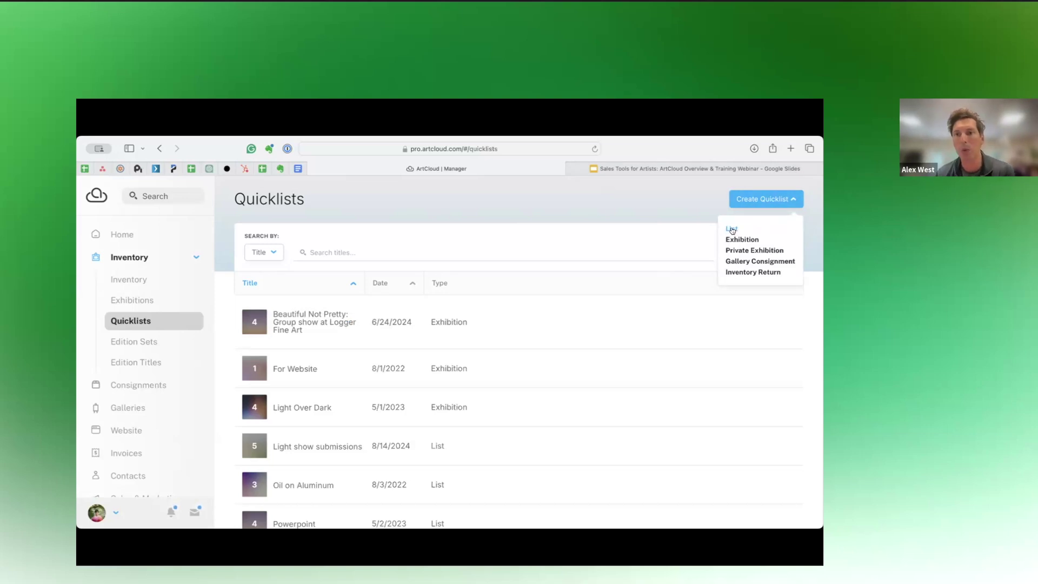
{"action": "left_click", "coordinate": [732, 231]}
{"action": "left_click", "coordinate": [320, 314]}
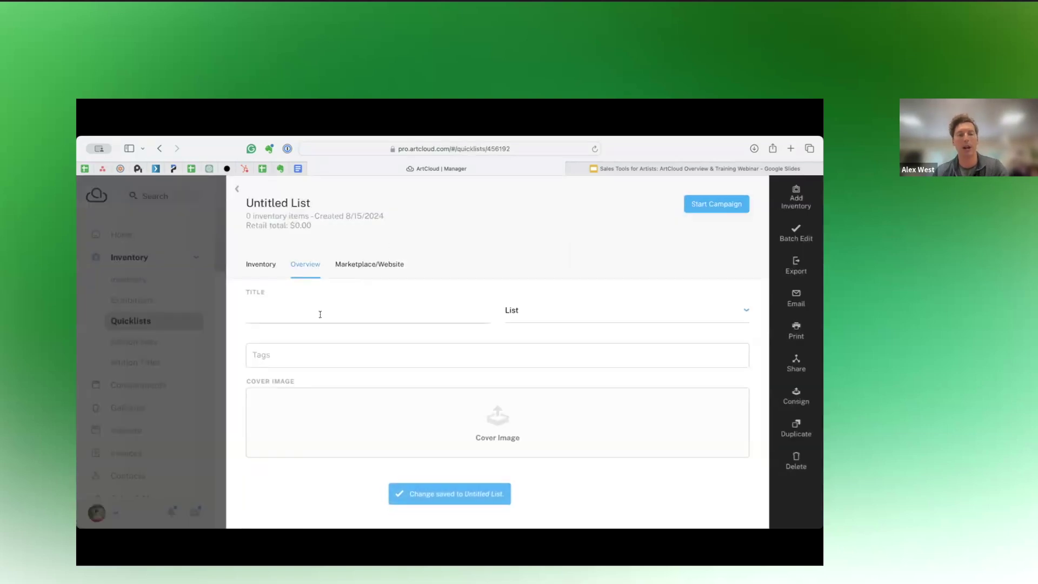
{"action": "type", "text": "Me"}
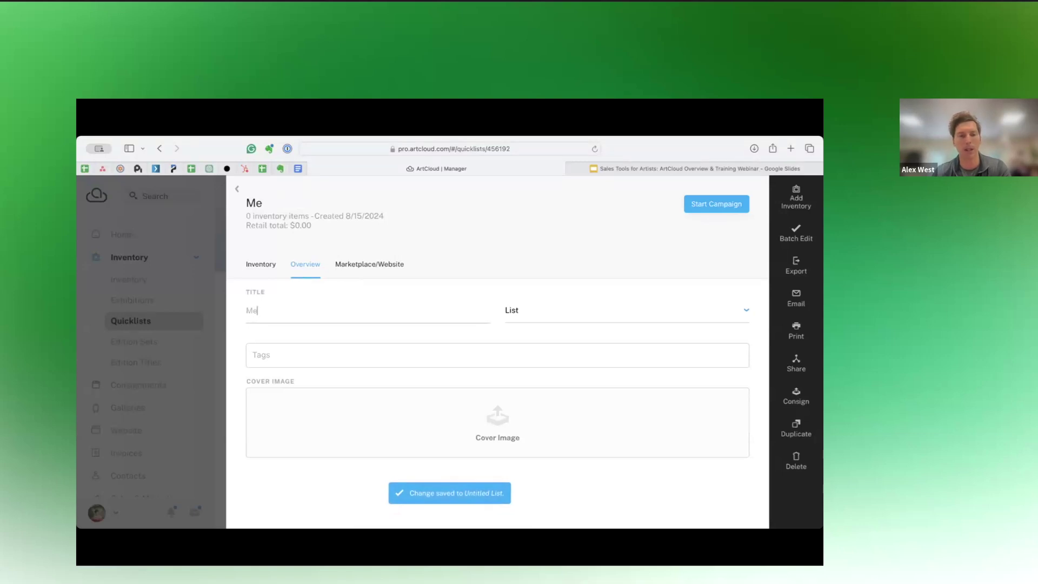
{"action": "type", "text": "gan's favs"}
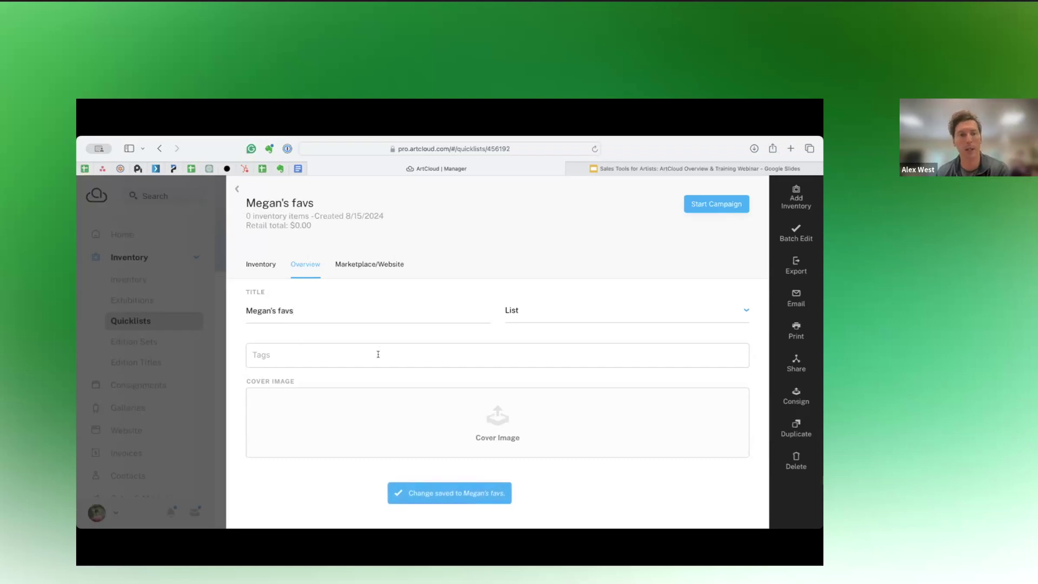
{"action": "left_click", "coordinate": [276, 265]}
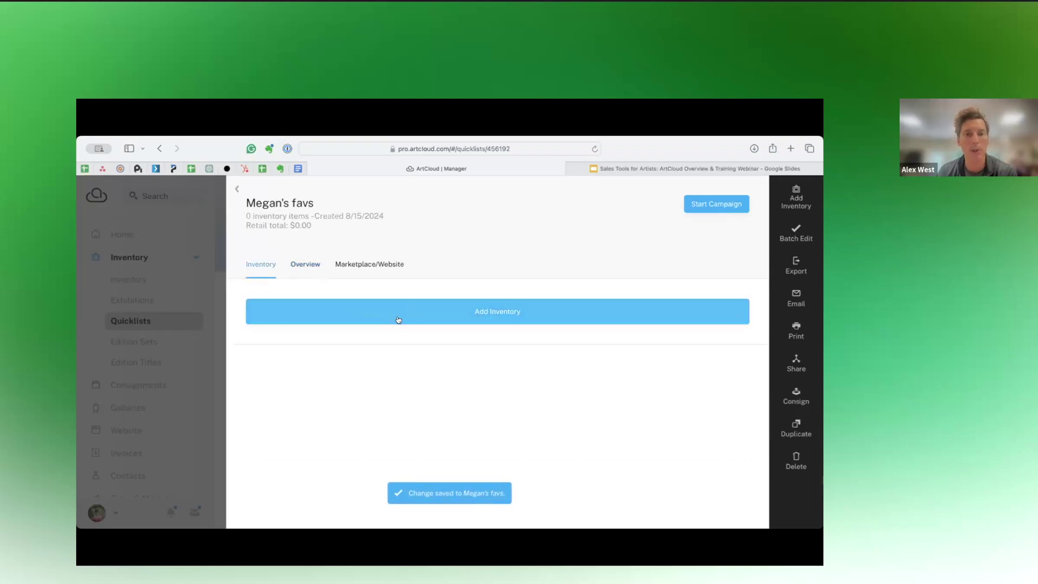
Add Sky Times, Poolside, Dock and Dock II ($78,000 retail) to the quicklist and check its website settings.
{"action": "left_click", "coordinate": [368, 316]}
{"action": "left_click", "coordinate": [166, 339]}
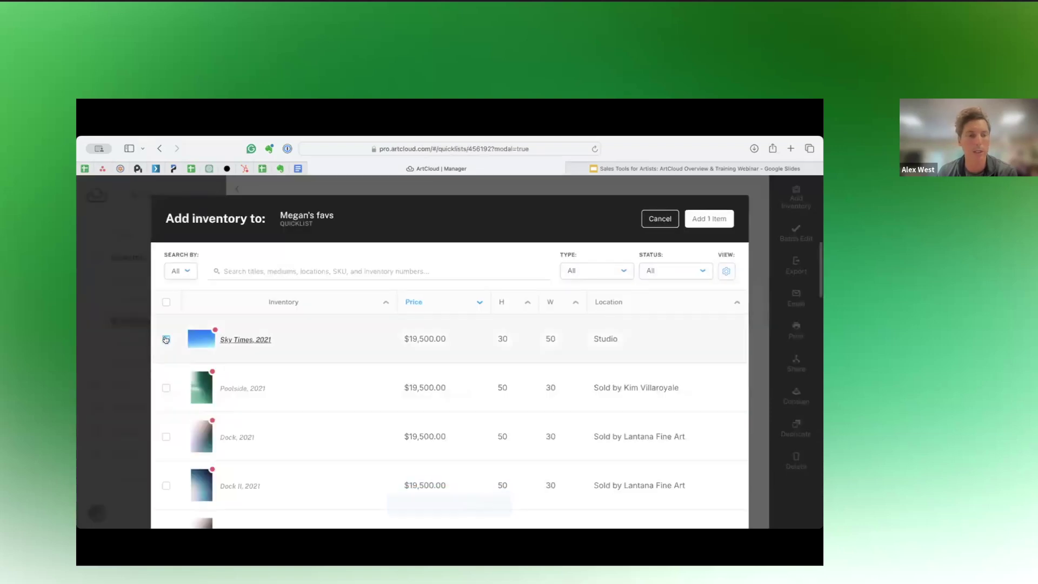
{"action": "left_click", "coordinate": [166, 388]}
{"action": "left_click", "coordinate": [166, 436]}
{"action": "left_click", "coordinate": [166, 485]}
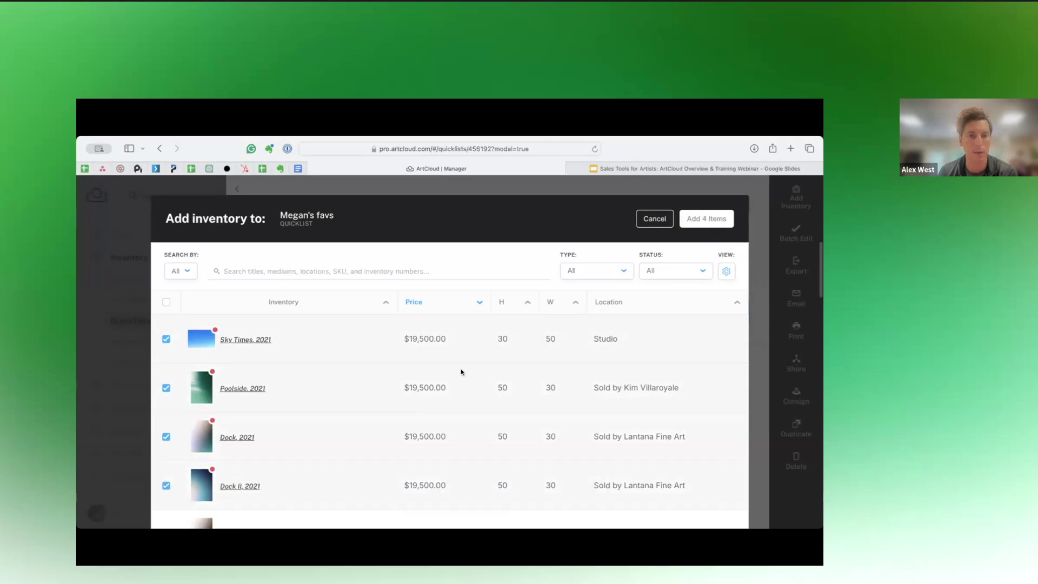
{"action": "left_click", "coordinate": [685, 220]}
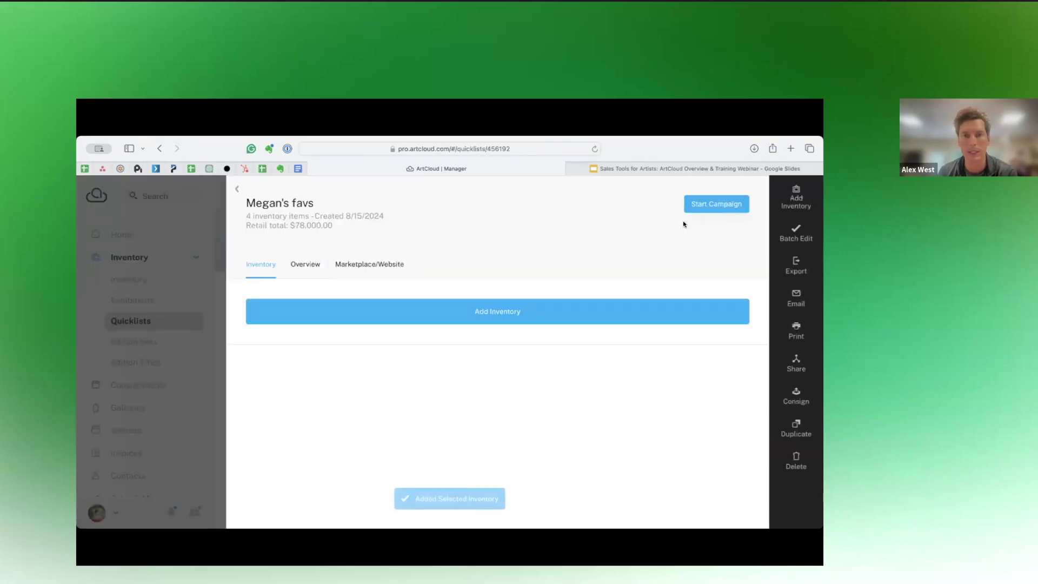
{"action": "left_click", "coordinate": [394, 262]}
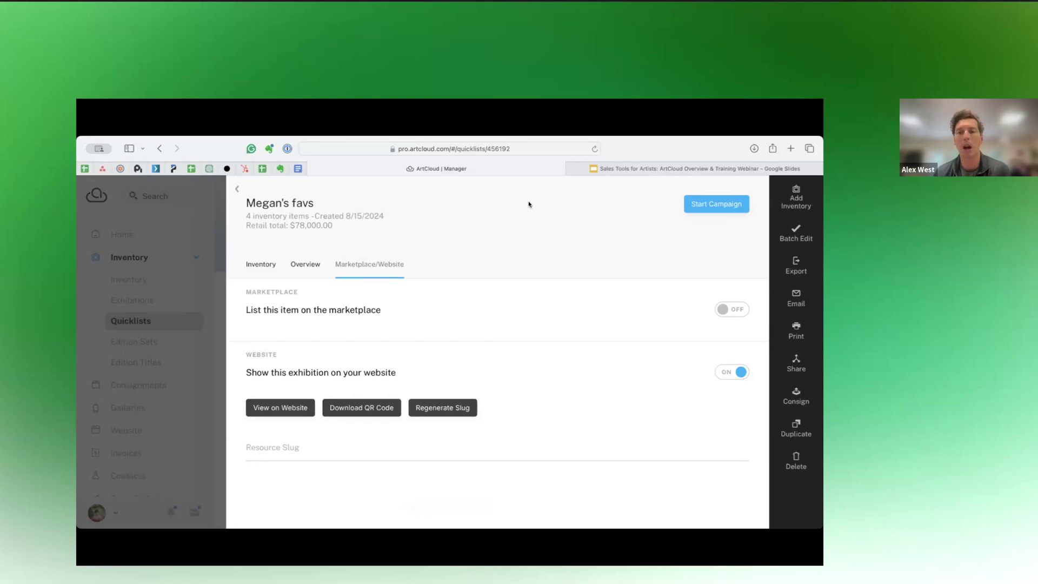
{"action": "left_click", "coordinate": [794, 267]}
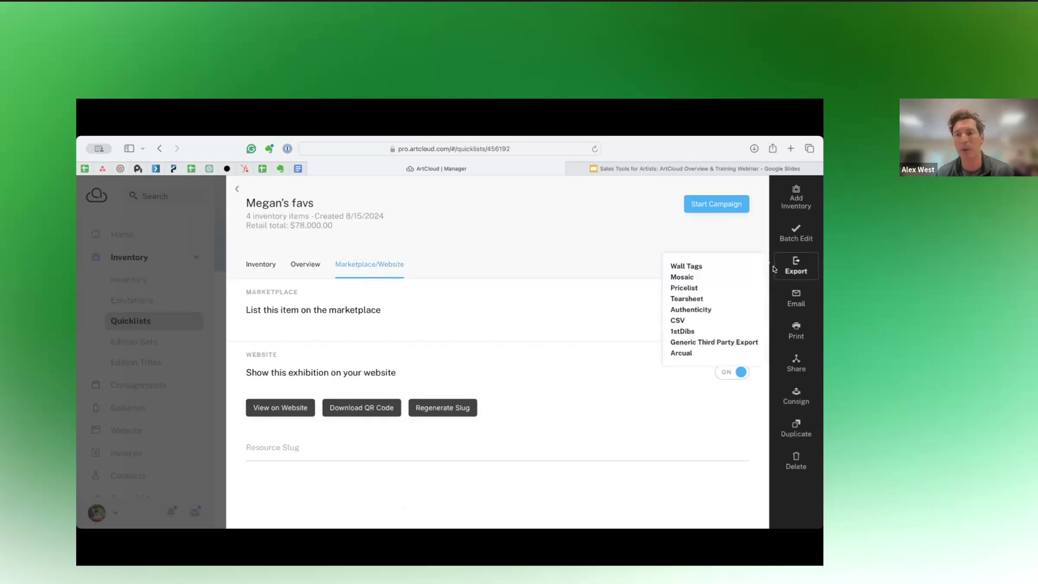
Generate a pricelist without centimetre dimensions, keeping retail prices and years, and start an email with it.
{"action": "left_click", "coordinate": [686, 289]}
{"action": "scroll", "coordinate": [426, 444], "scroll_direction": "down", "scroll_amount": 5}
{"action": "scroll", "coordinate": [426, 444], "scroll_direction": "up", "scroll_amount": 3}
{"action": "scroll", "coordinate": [426, 448], "scroll_direction": "up", "scroll_amount": 2}
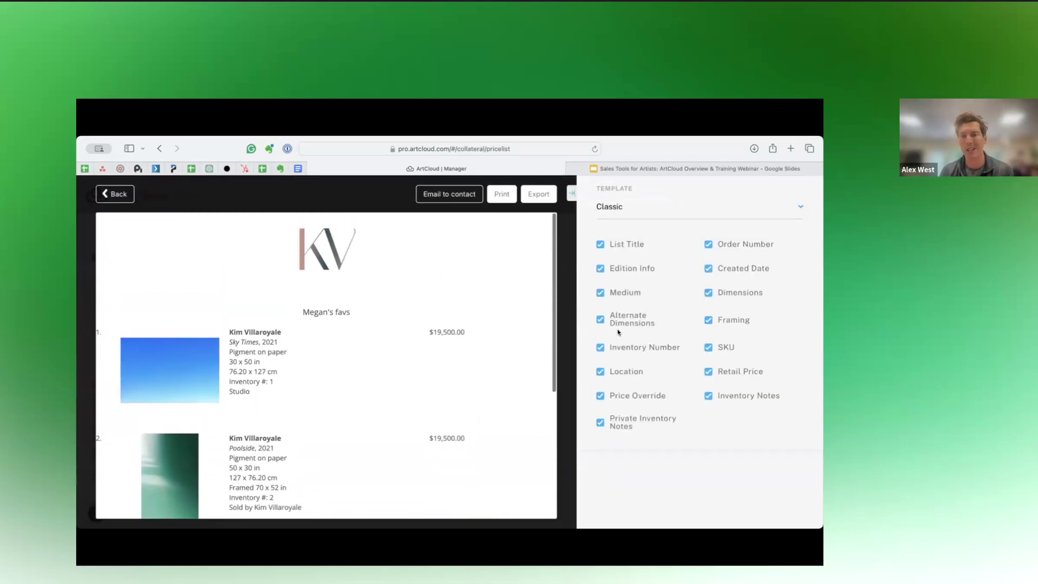
{"action": "left_click", "coordinate": [709, 373]}
{"action": "left_click", "coordinate": [709, 374]}
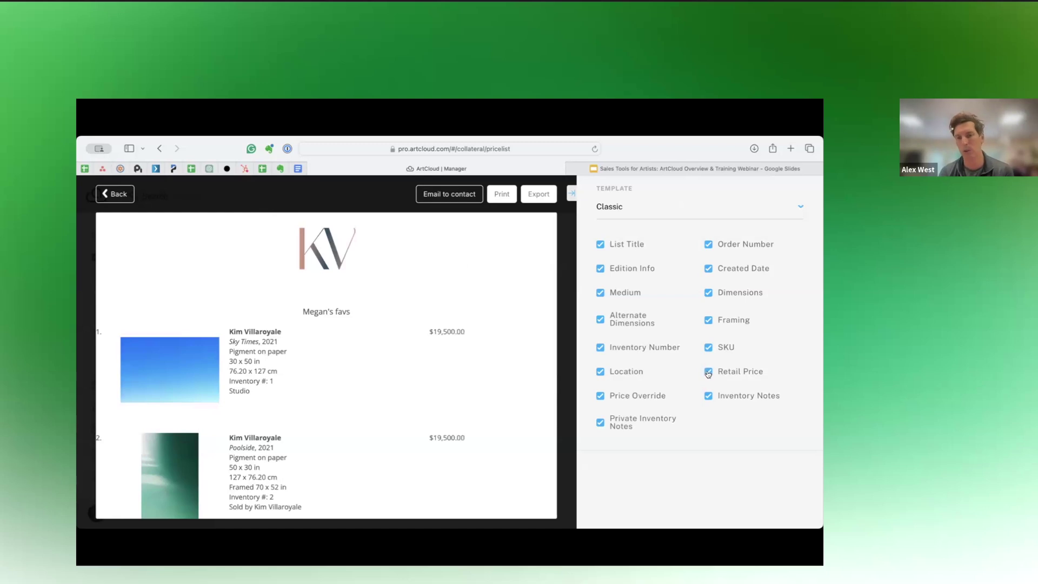
{"action": "left_click", "coordinate": [600, 321]}
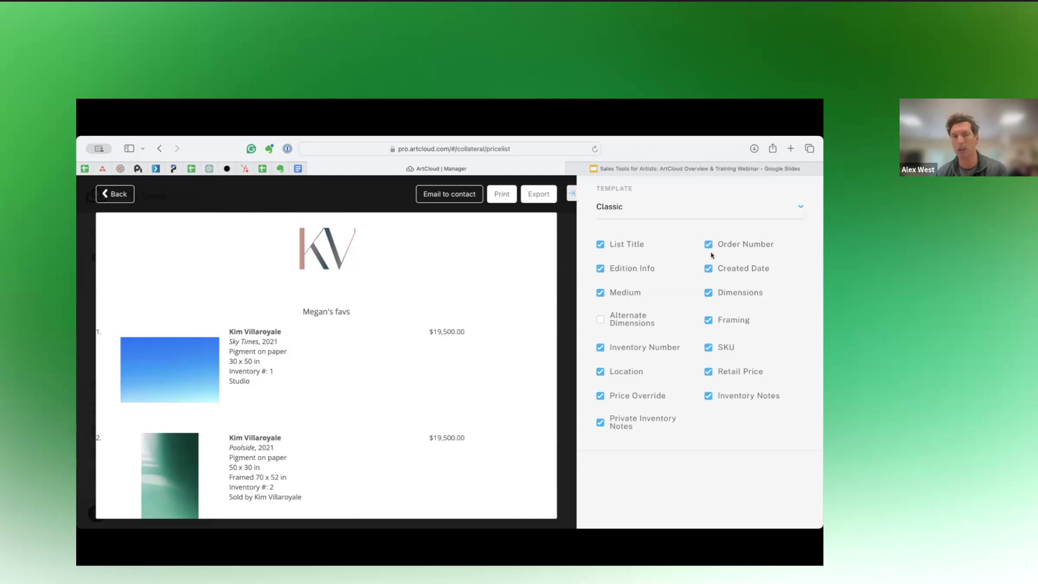
{"action": "left_click", "coordinate": [709, 270]}
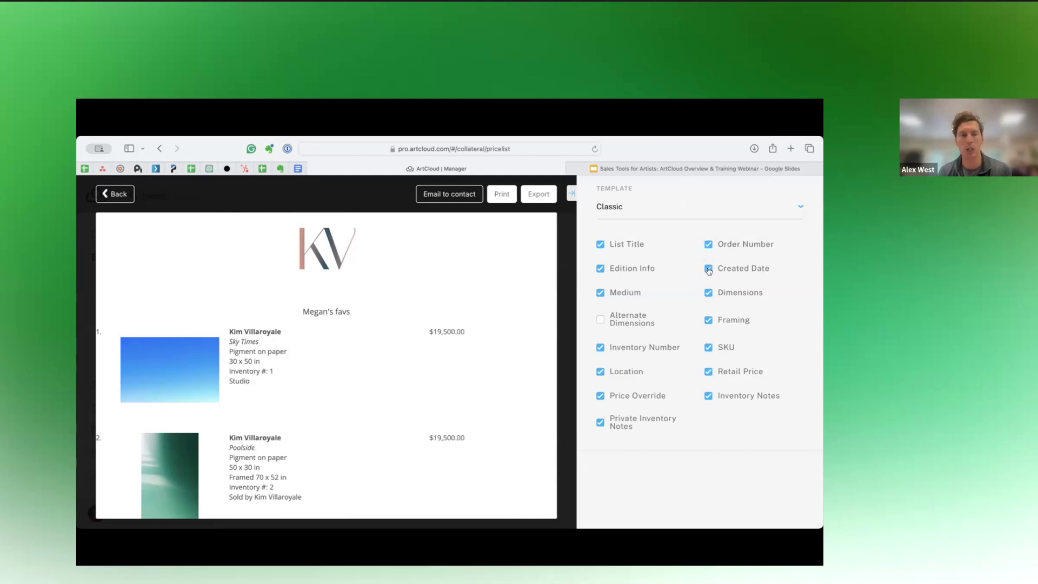
{"action": "left_click", "coordinate": [709, 270]}
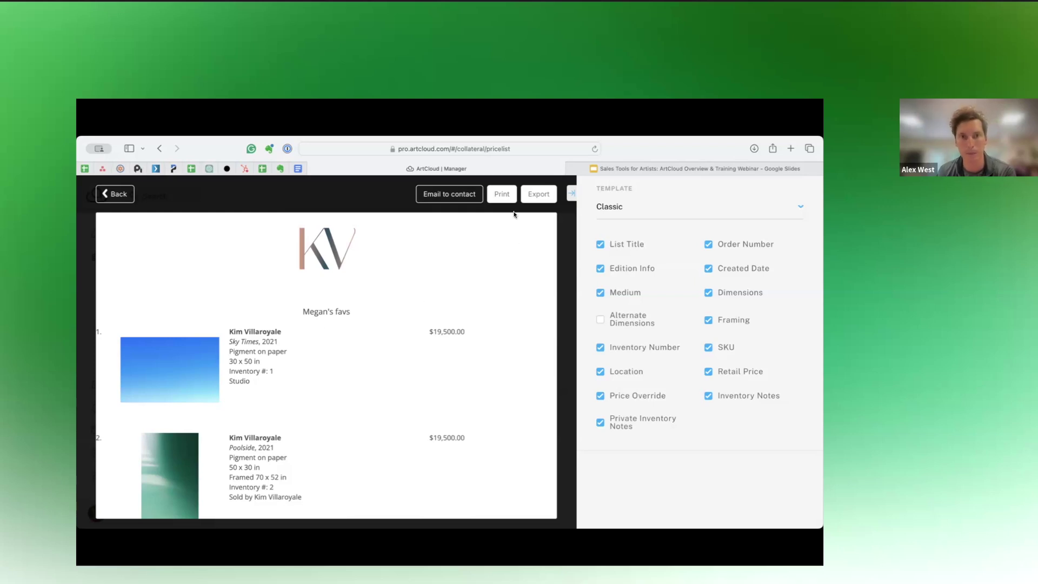
{"action": "left_click", "coordinate": [462, 196]}
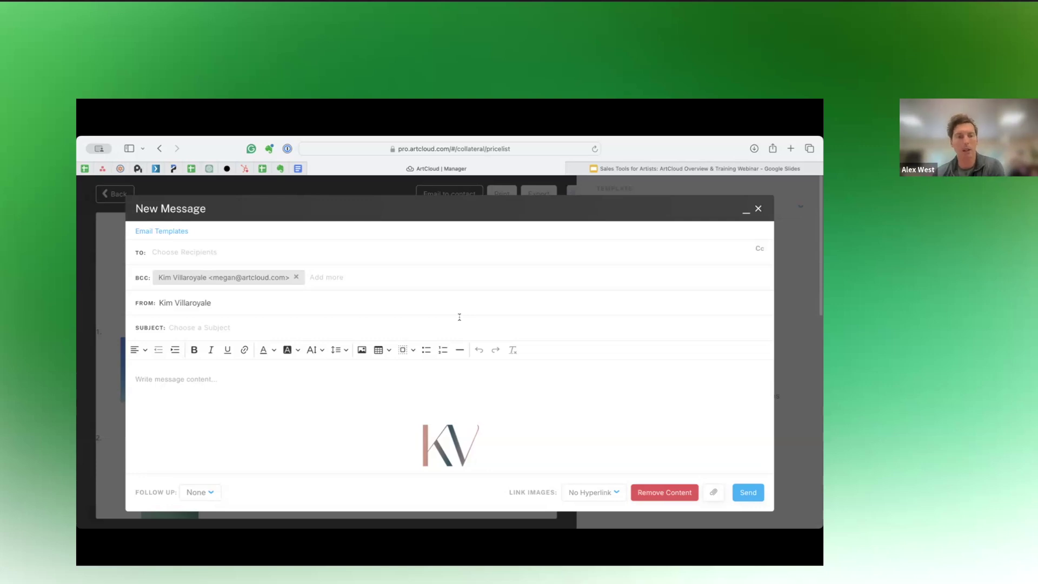
Leave the email's artwork images set to No Hyperlink, then discard the unsent draft.
{"action": "scroll", "coordinate": [503, 420], "scroll_direction": "down", "scroll_amount": 2}
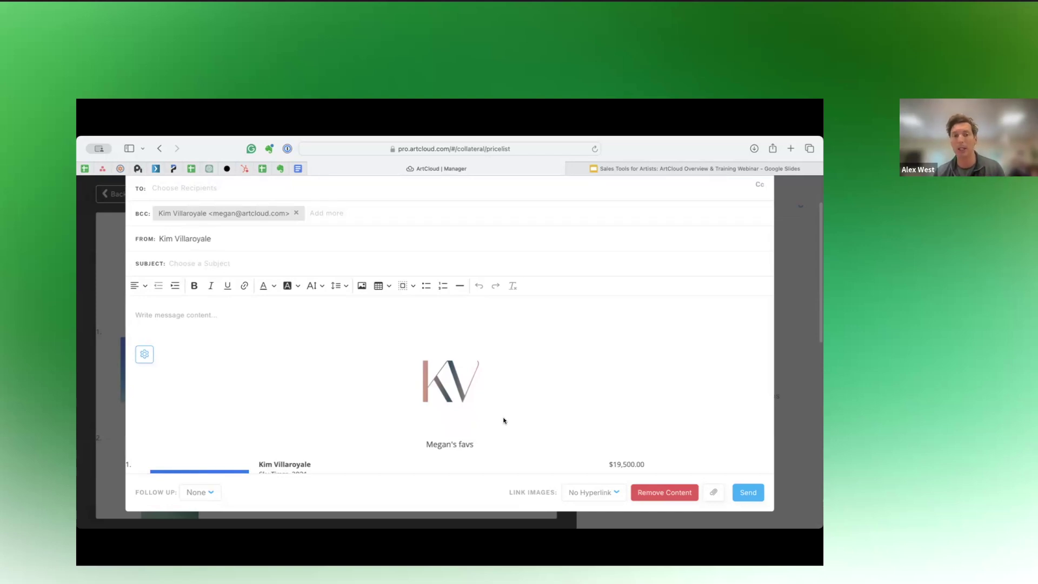
{"action": "scroll", "coordinate": [504, 421], "scroll_direction": "down", "scroll_amount": 5}
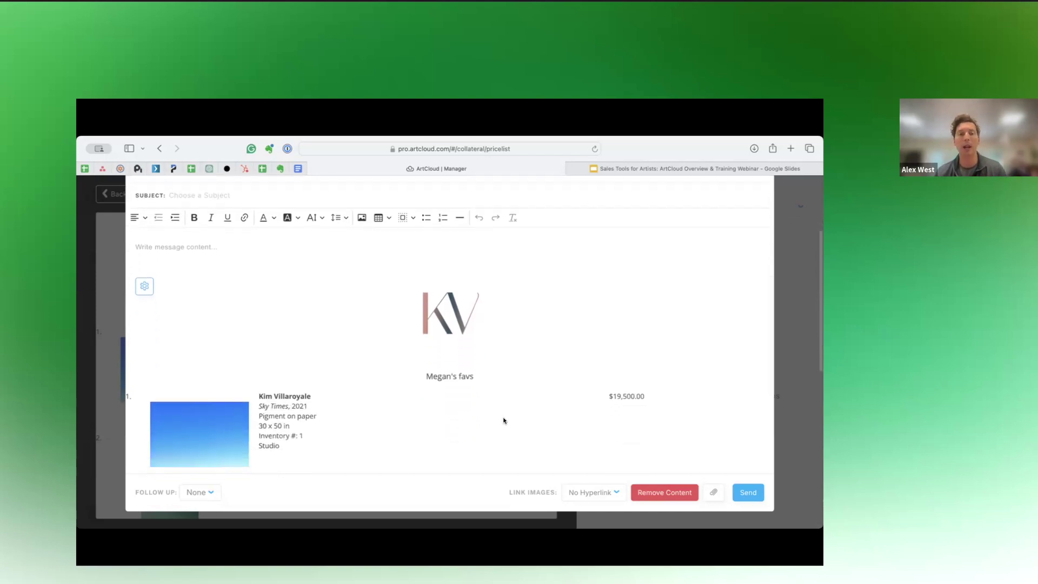
{"action": "left_click", "coordinate": [583, 498]}
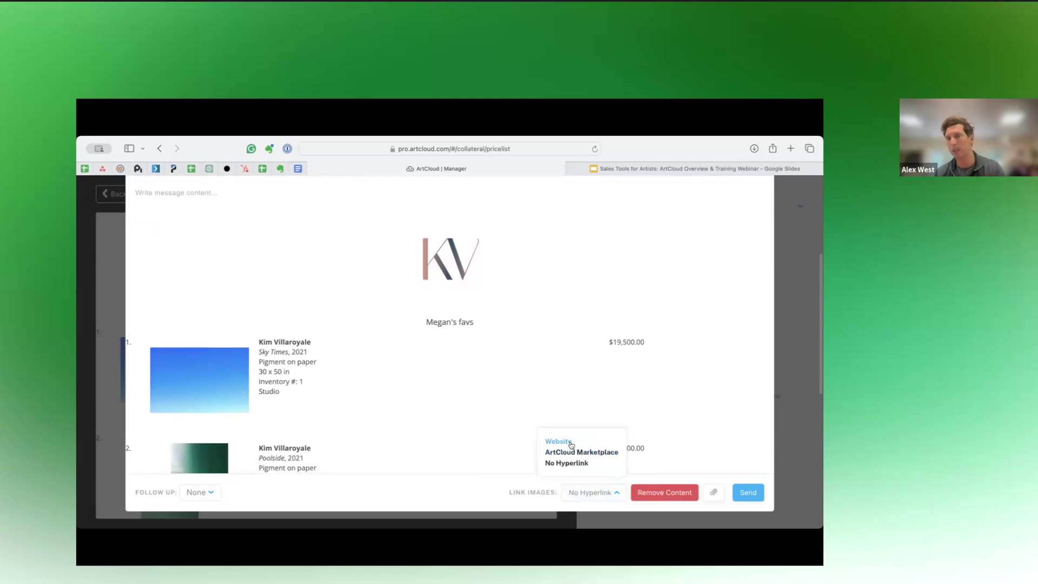
{"action": "left_click", "coordinate": [537, 351]}
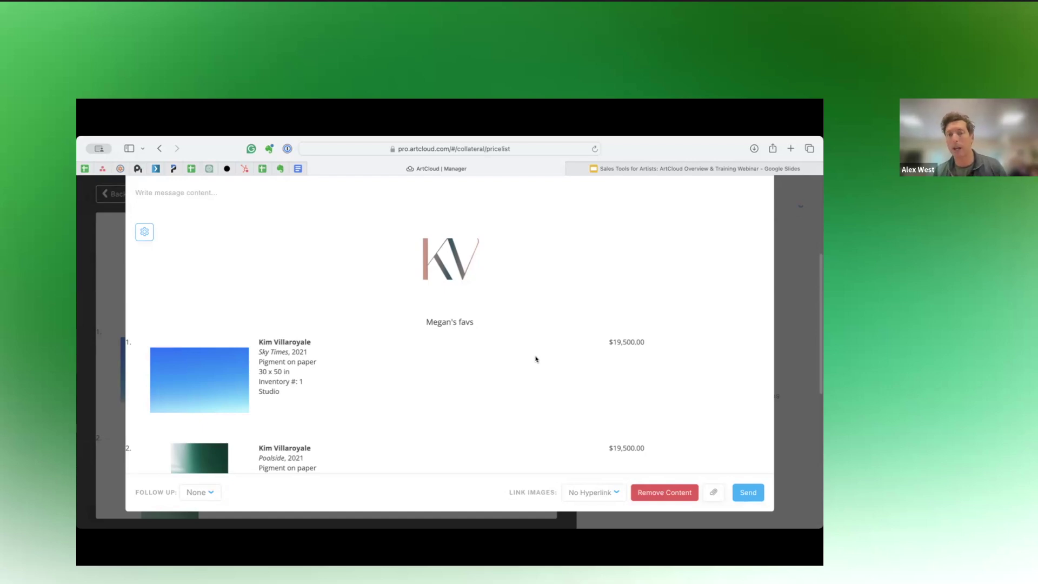
{"action": "scroll", "coordinate": [536, 359], "scroll_direction": "up", "scroll_amount": 5}
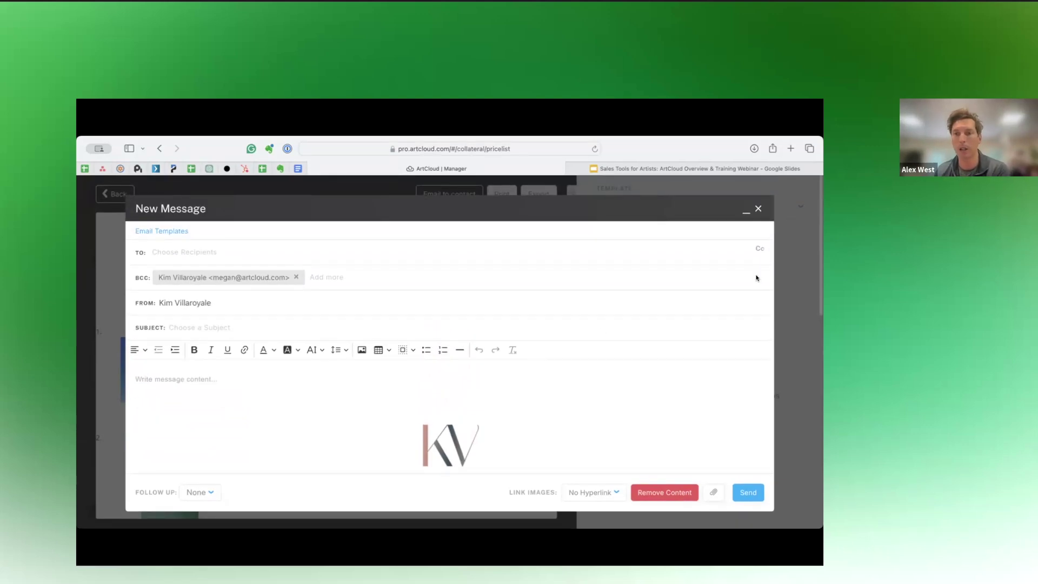
{"action": "left_click", "coordinate": [758, 209]}
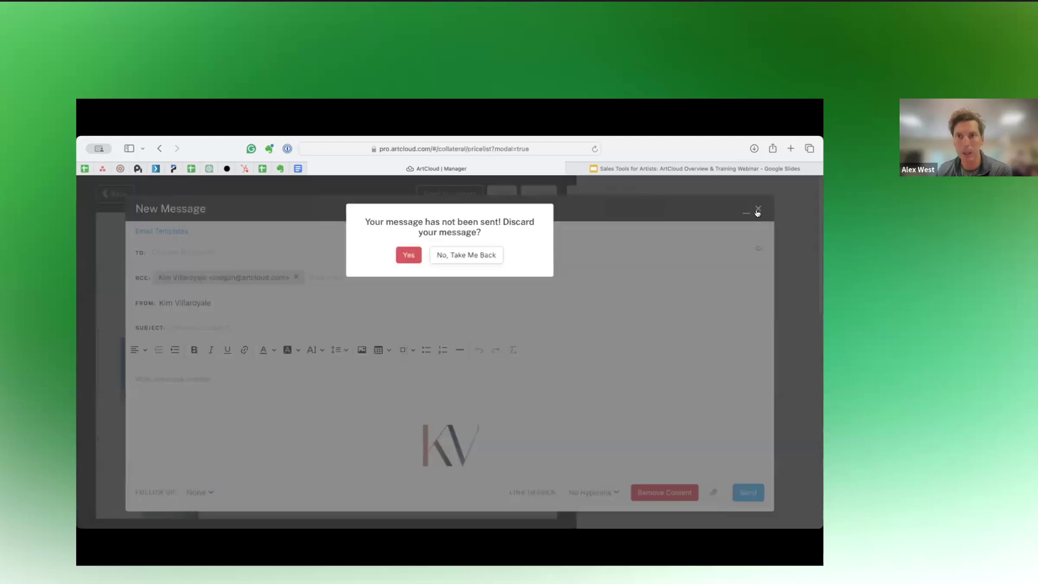
{"action": "left_click", "coordinate": [401, 256]}
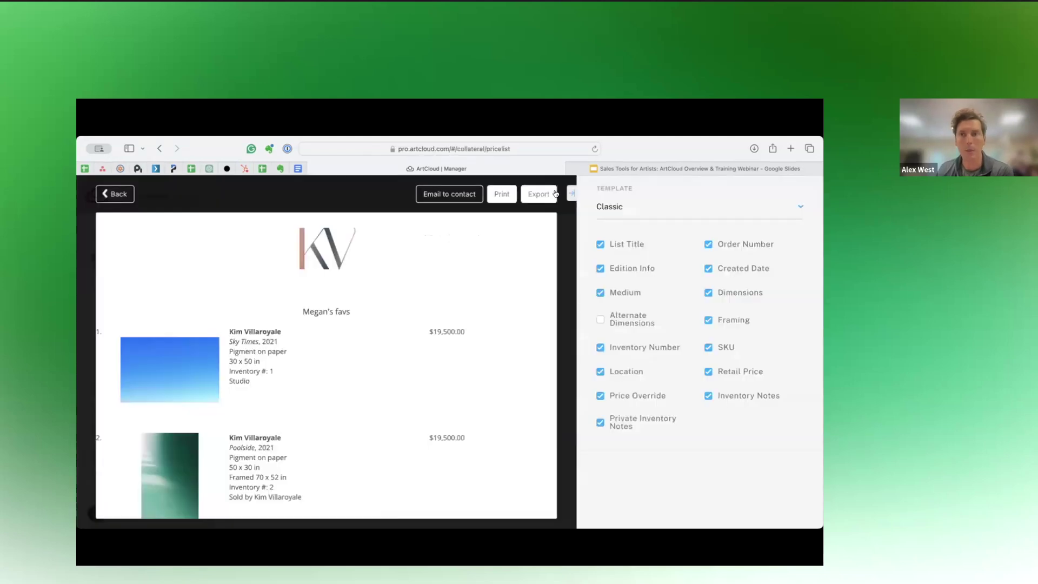
{"action": "left_click", "coordinate": [612, 165]}
{"action": "left_click", "coordinate": [315, 409]}
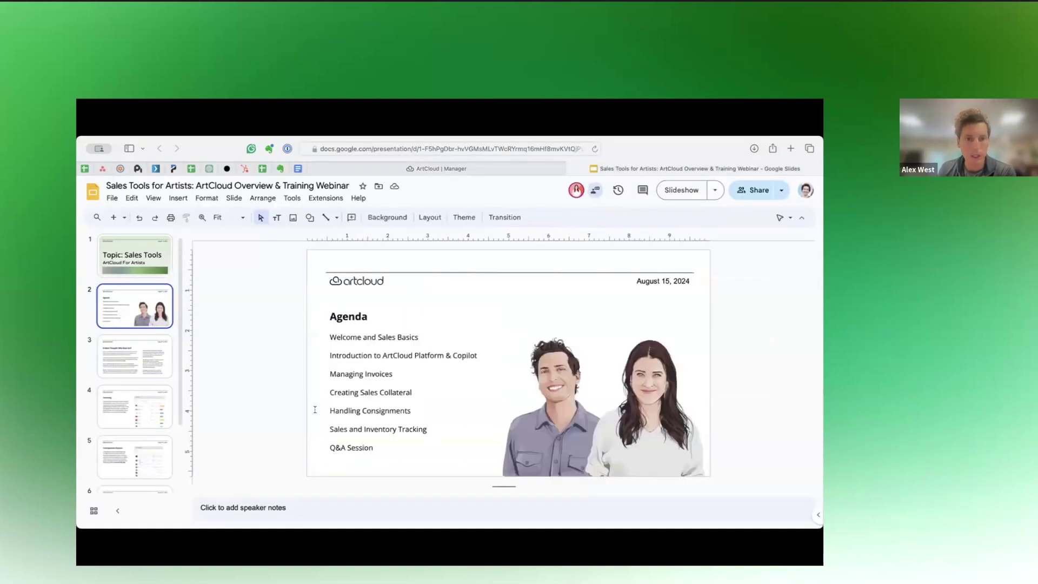
{"action": "mouse_move", "coordinate": [331, 429]}
{"action": "left_mouse_down"}
{"action": "mouse_move", "coordinate": [428, 430]}
{"action": "mouse_move", "coordinate": [329, 429]}
{"action": "left_mouse_up"}
{"action": "left_click", "coordinate": [429, 428]}
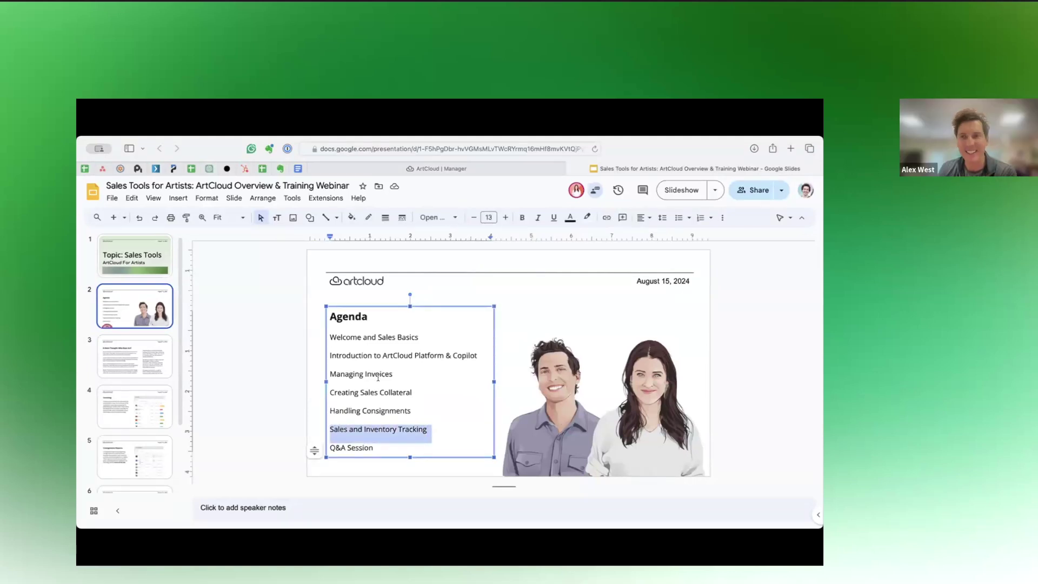
{"action": "left_click", "coordinate": [437, 167]}
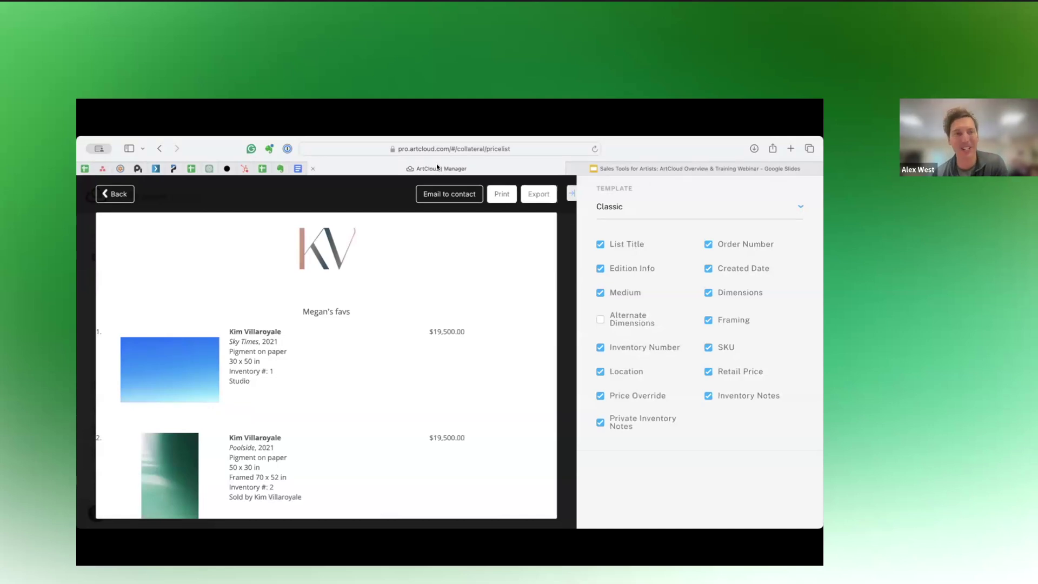
Leave the quicklist for the Quicklists list and open Analytics, showing $69,357.00 week-to-date sales.
{"action": "left_click", "coordinate": [114, 194]}
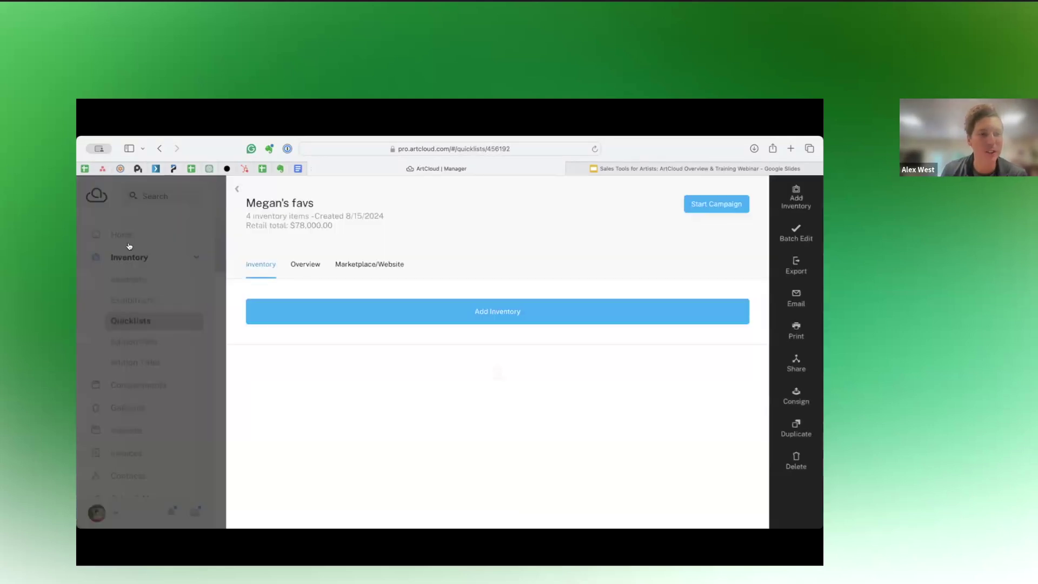
{"action": "left_click", "coordinate": [161, 317]}
{"action": "scroll", "coordinate": [144, 432], "scroll_direction": "down", "scroll_amount": 3}
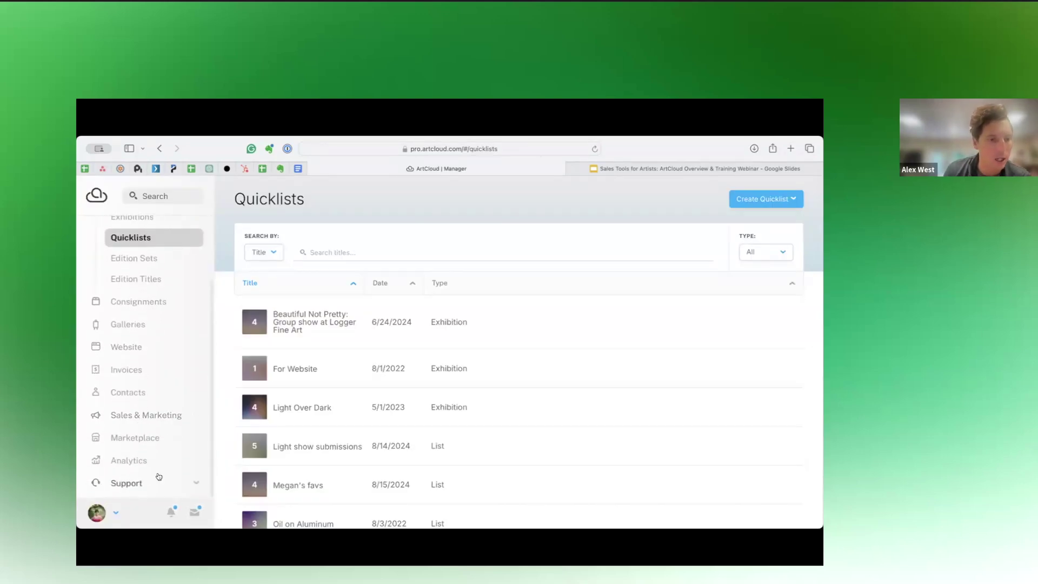
{"action": "left_click", "coordinate": [134, 458]}
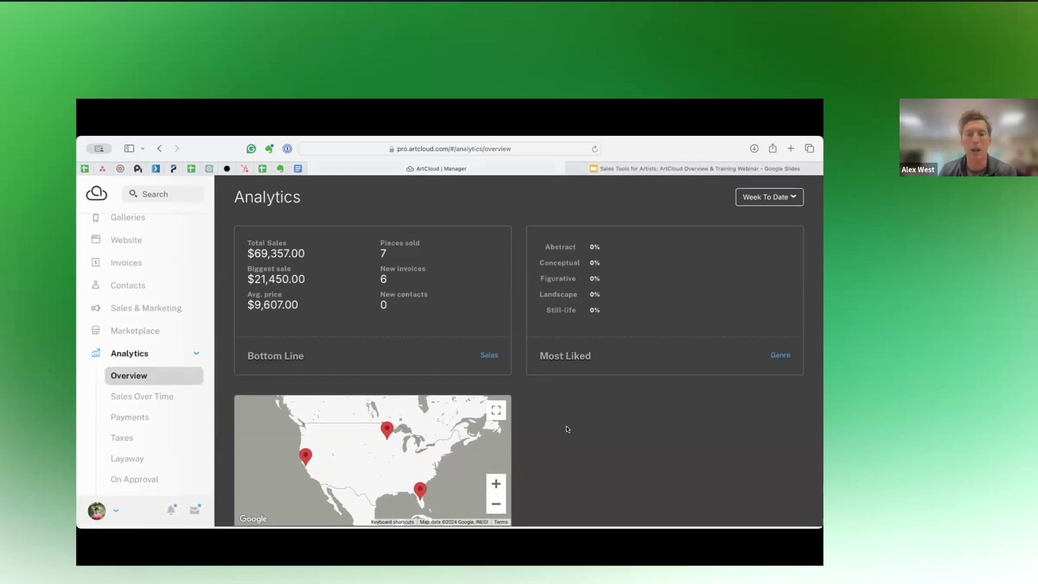
{"action": "scroll", "coordinate": [552, 406], "scroll_direction": "down", "scroll_amount": 2}
Show the Sales Over Time report for Year to Date and highlight the art sales, tax and shipping totals.
{"action": "left_click", "coordinate": [157, 398]}
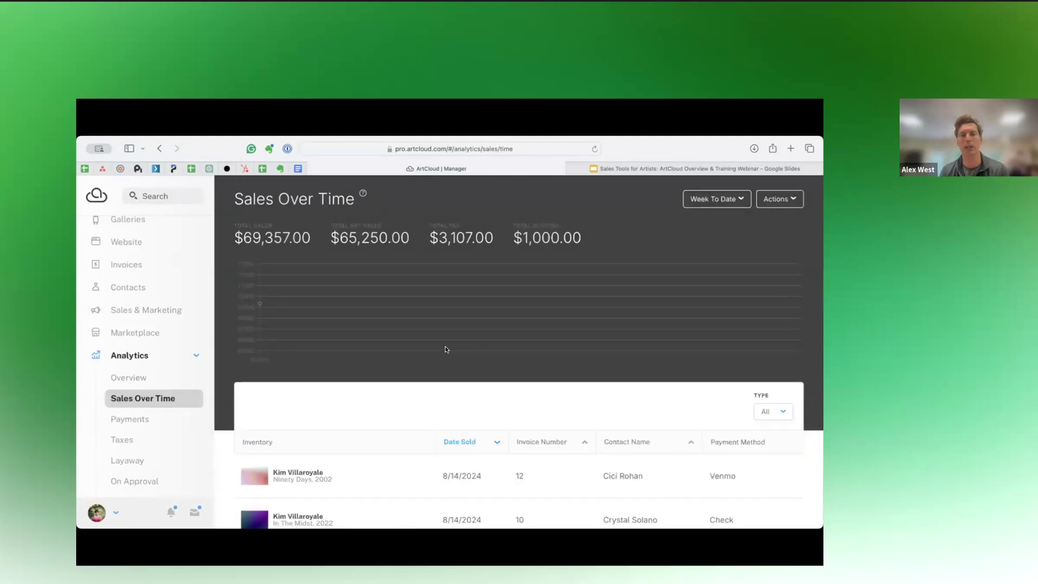
{"action": "left_click", "coordinate": [708, 199]}
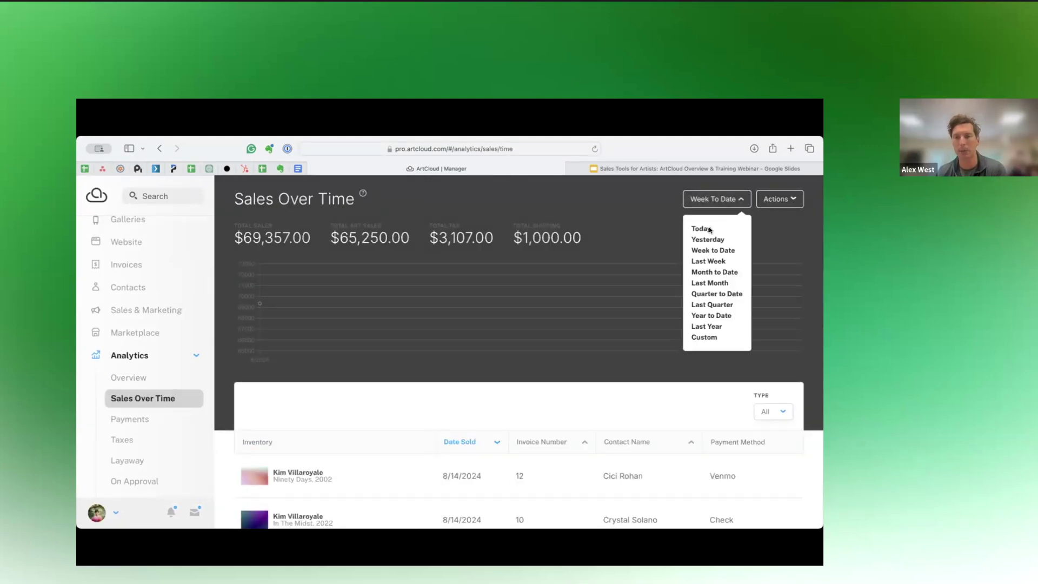
{"action": "left_click", "coordinate": [707, 315]}
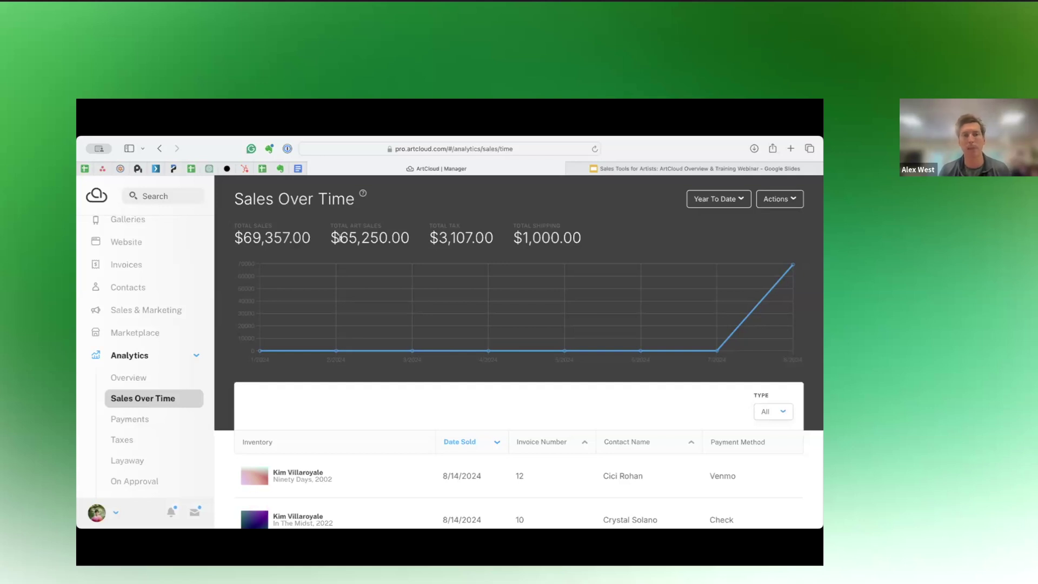
{"action": "left_click_drag", "start_coordinate": [339, 238], "coordinate": [387, 237]}
{"action": "left_click", "coordinate": [452, 235]}
{"action": "double_click", "coordinate": [452, 235]}
{"action": "left_click_drag", "start_coordinate": [526, 237], "coordinate": [561, 236]}
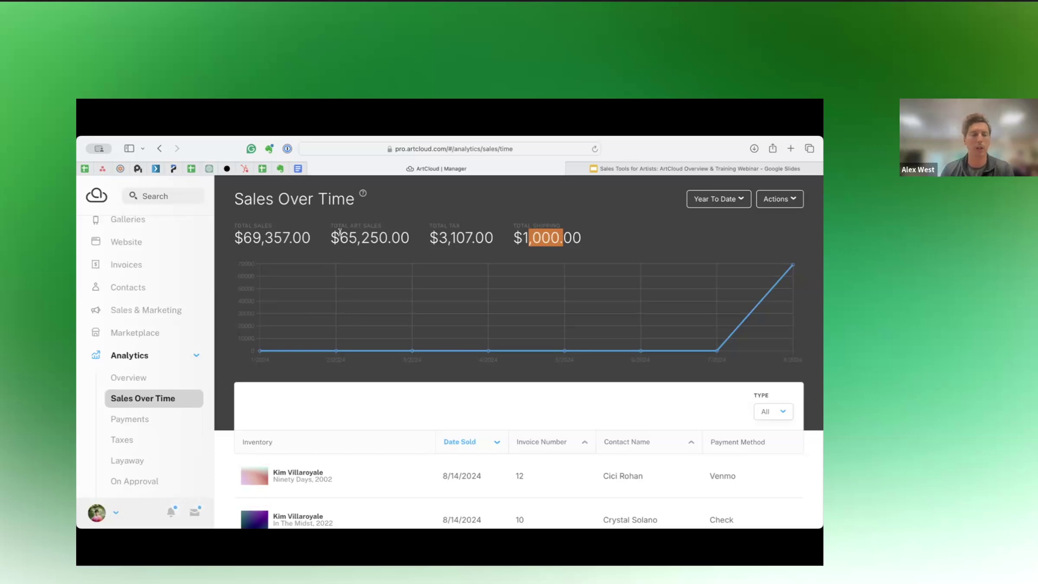
Glance at the Payments report, then return to Sales Over Time and review its chart.
{"action": "left_click", "coordinate": [153, 417]}
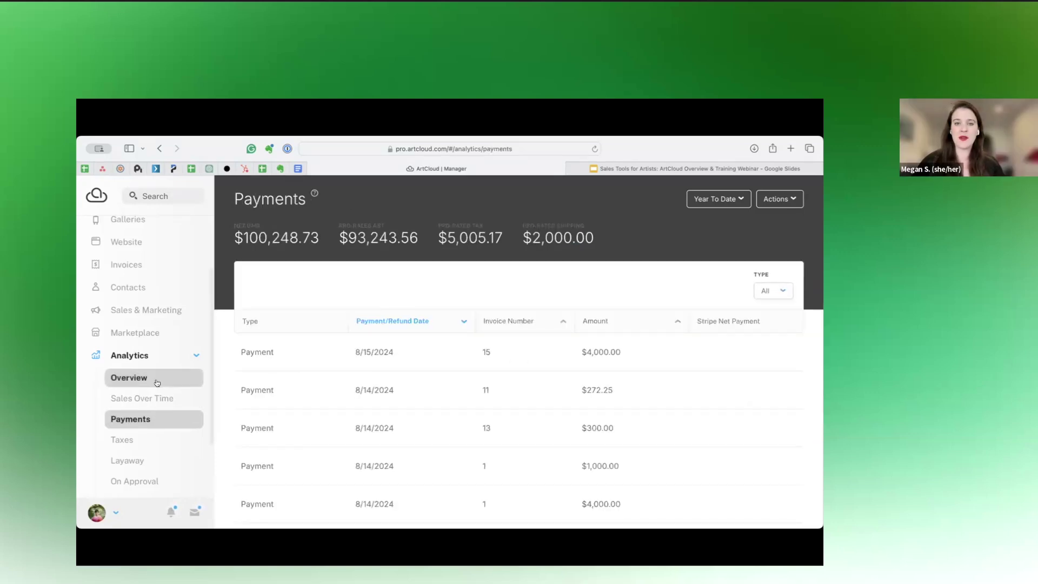
{"action": "left_click", "coordinate": [130, 395]}
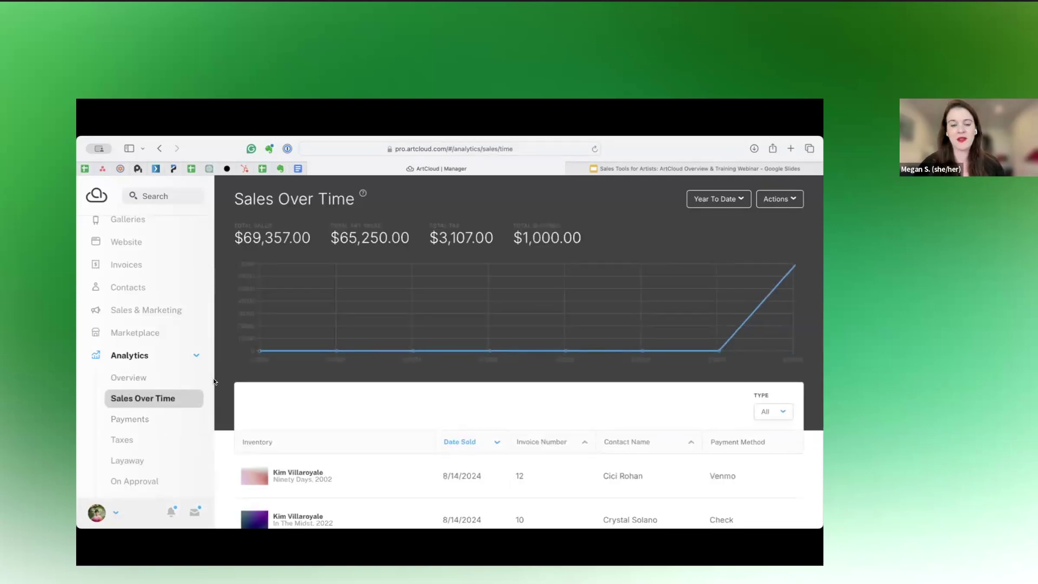
{"action": "scroll", "coordinate": [156, 436], "scroll_direction": "down", "scroll_amount": 2}
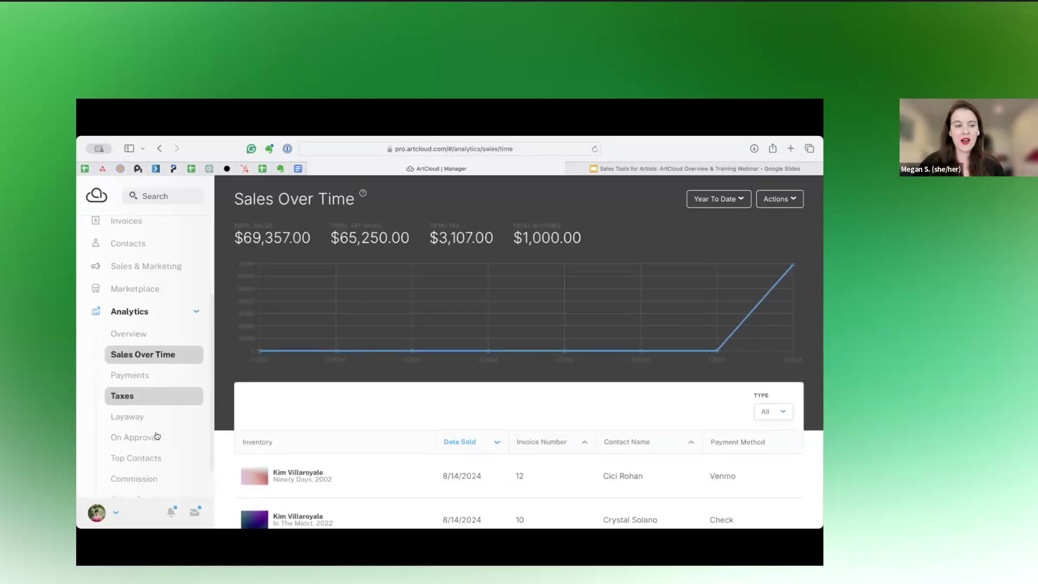
{"action": "scroll", "coordinate": [160, 412], "scroll_direction": "up", "scroll_amount": 5}
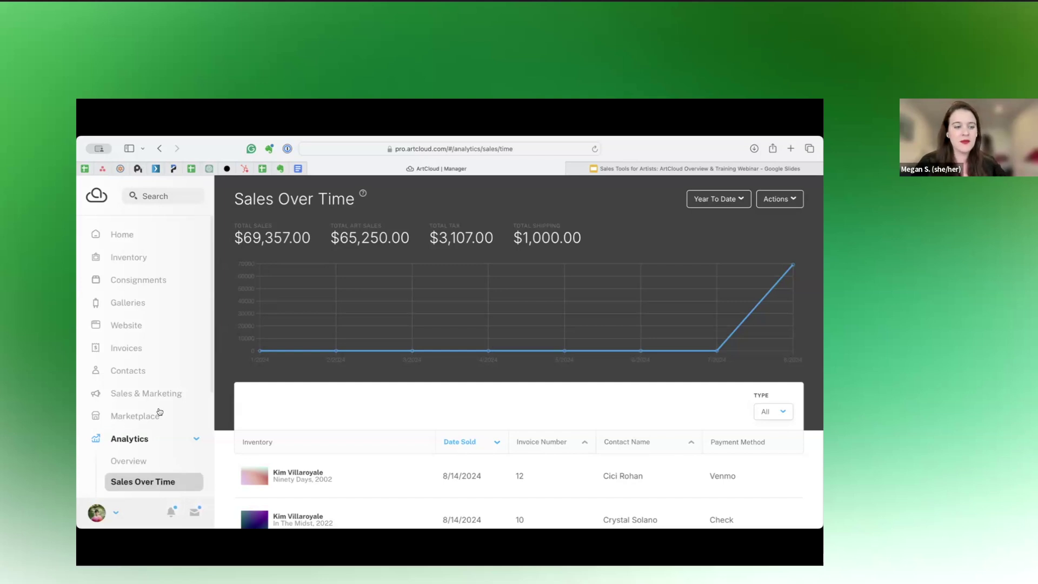
Browse the Home dashboard's marketing tips, to-dos and new arrivals, ending on the Marketplace dashboard.
{"action": "left_click", "coordinate": [139, 396]}
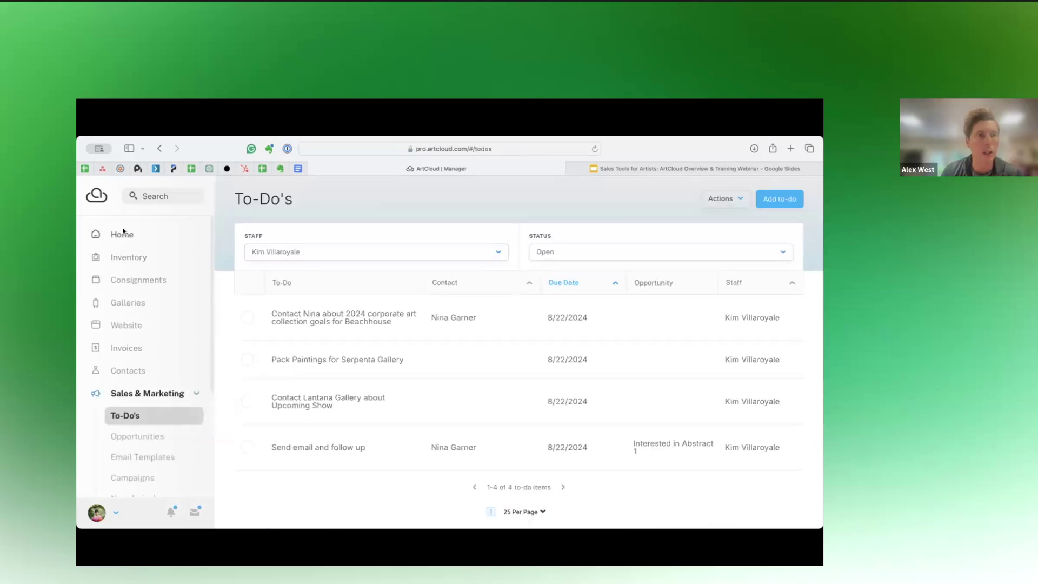
{"action": "left_click", "coordinate": [123, 233]}
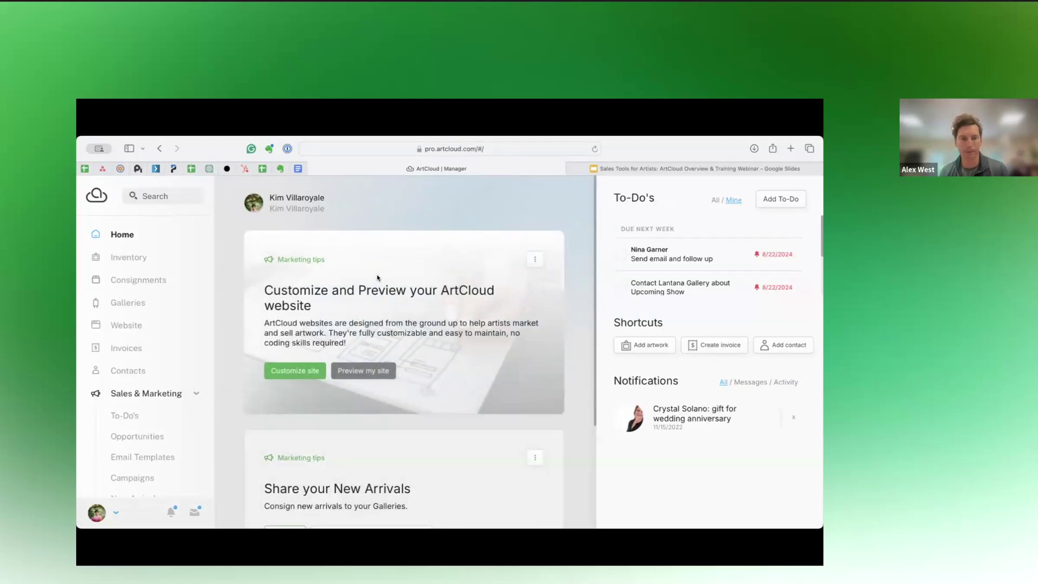
{"action": "scroll", "coordinate": [378, 277], "scroll_direction": "down", "scroll_amount": 3}
{"action": "left_click_drag", "start_coordinate": [277, 313], "coordinate": [328, 313]}
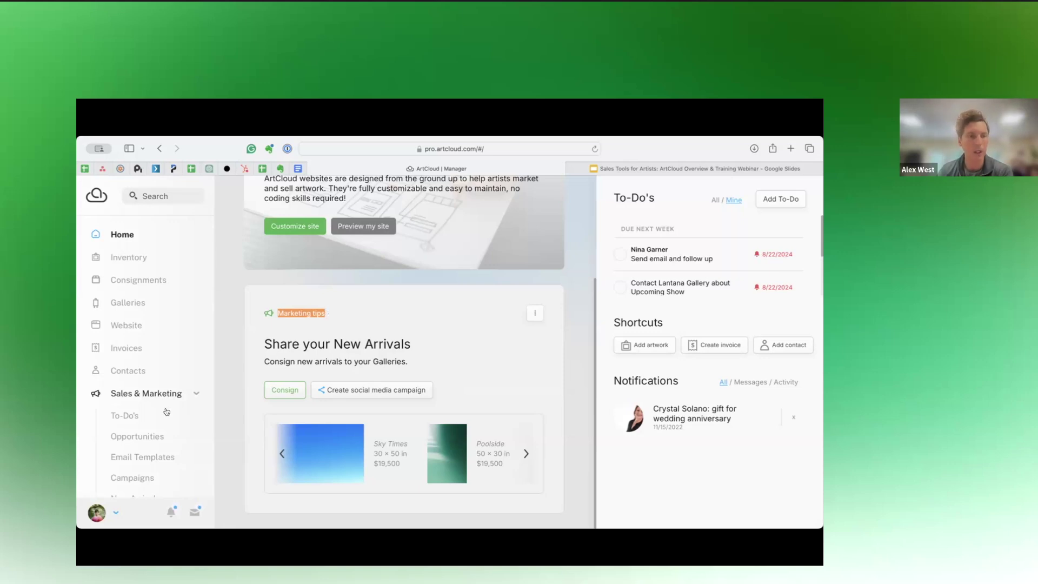
{"action": "scroll", "coordinate": [155, 378], "scroll_direction": "down", "scroll_amount": 3}
{"action": "left_click", "coordinate": [135, 437]}
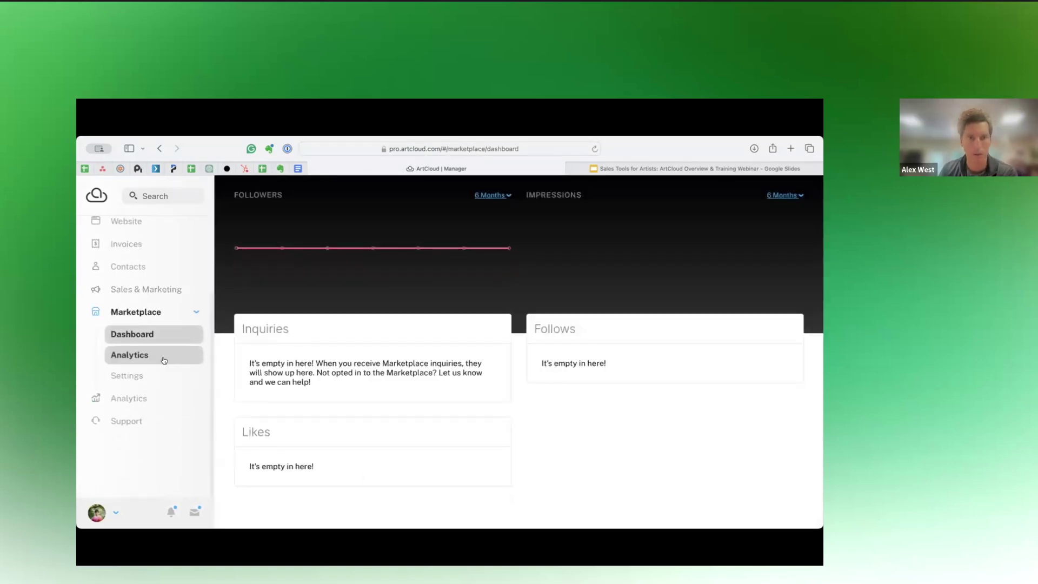
Reach the Marketplace Analytics page showing the notice to opt into the ArtCloud Marketplace.
{"action": "left_click", "coordinate": [160, 357]}
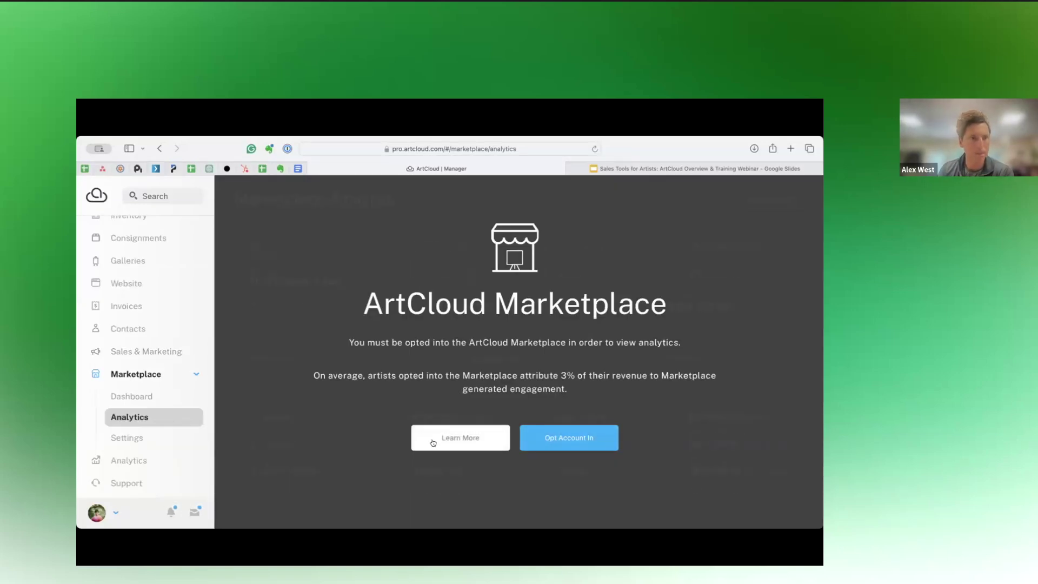
{"action": "left_click", "coordinate": [143, 396]}
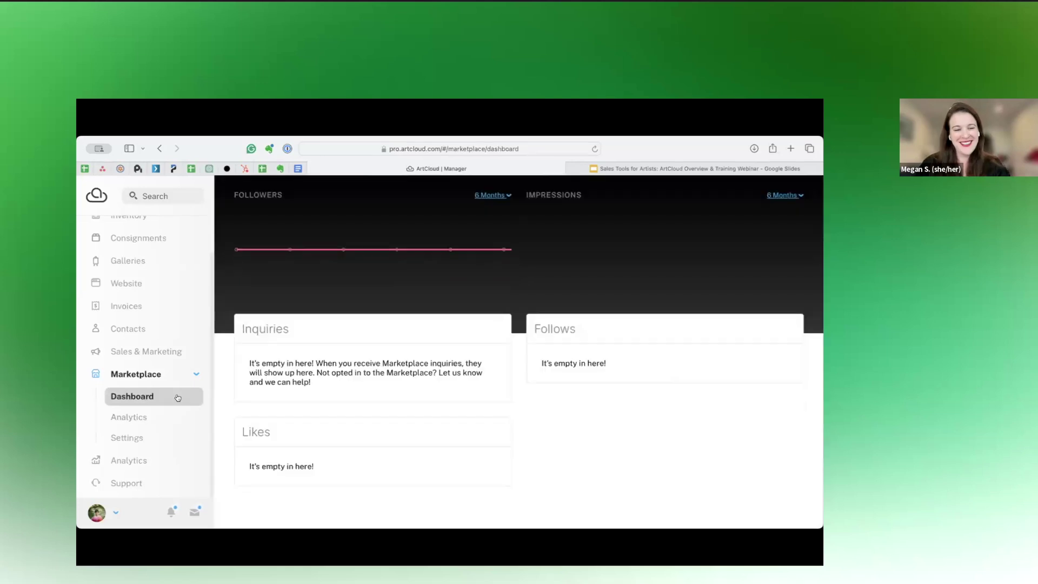
{"action": "key", "text": "super+l"}
{"action": "type", "text": "art"}
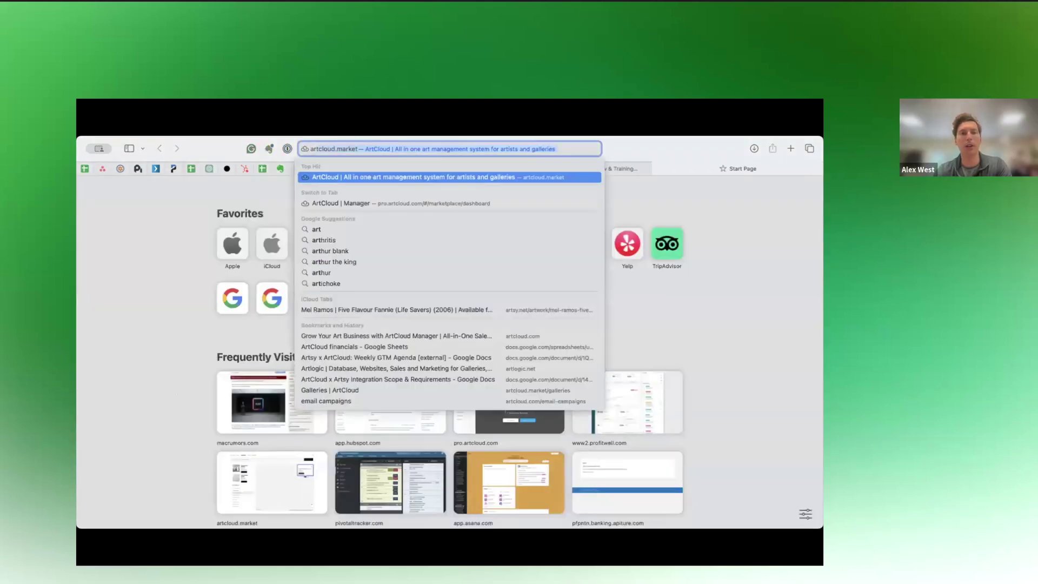
{"action": "key", "text": "Escape"}
{"action": "key", "text": "Escape"}
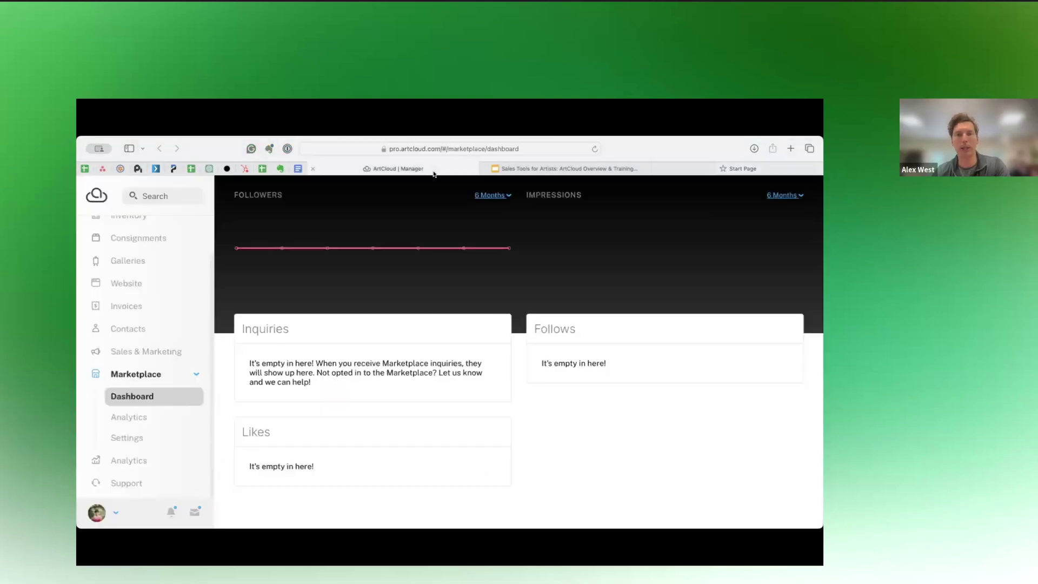
{"action": "left_click", "coordinate": [157, 422]}
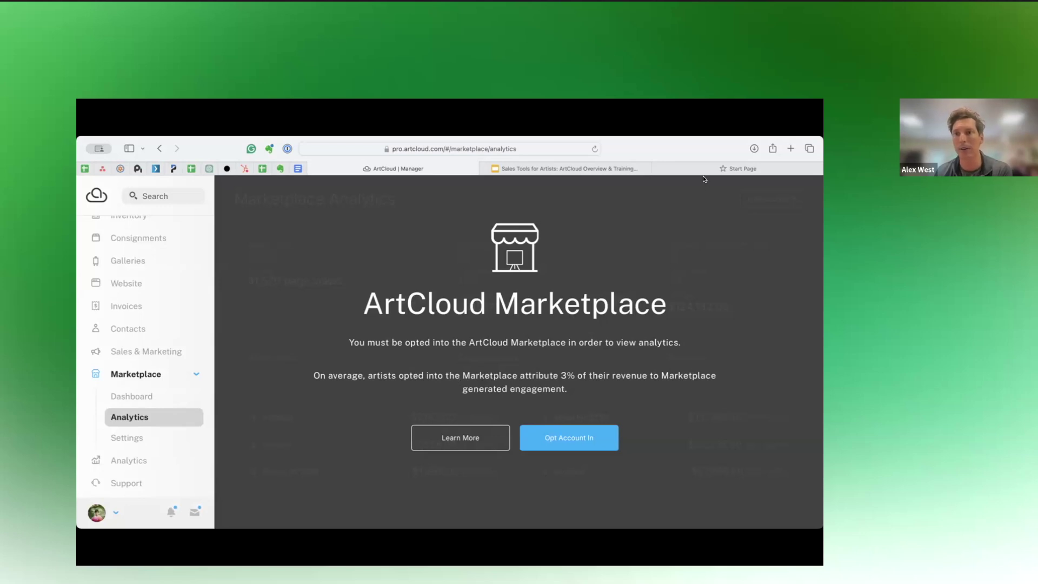
Load the artcloud.market site in the empty start page tab.
{"action": "left_click", "coordinate": [649, 171]}
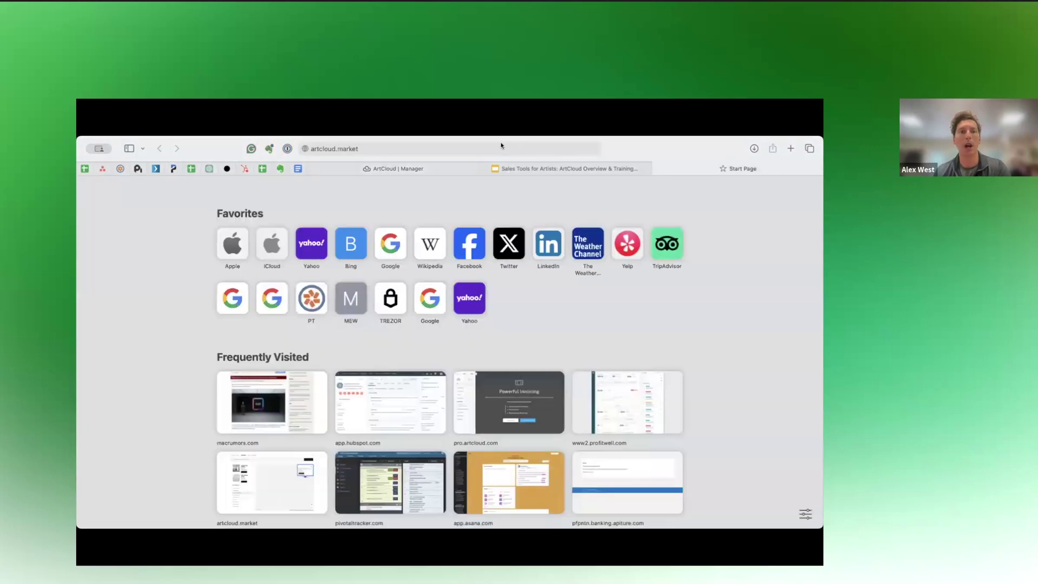
{"action": "left_click", "coordinate": [500, 146]}
{"action": "type", "text": "artcloud.market"}
{"action": "key", "text": "Return"}
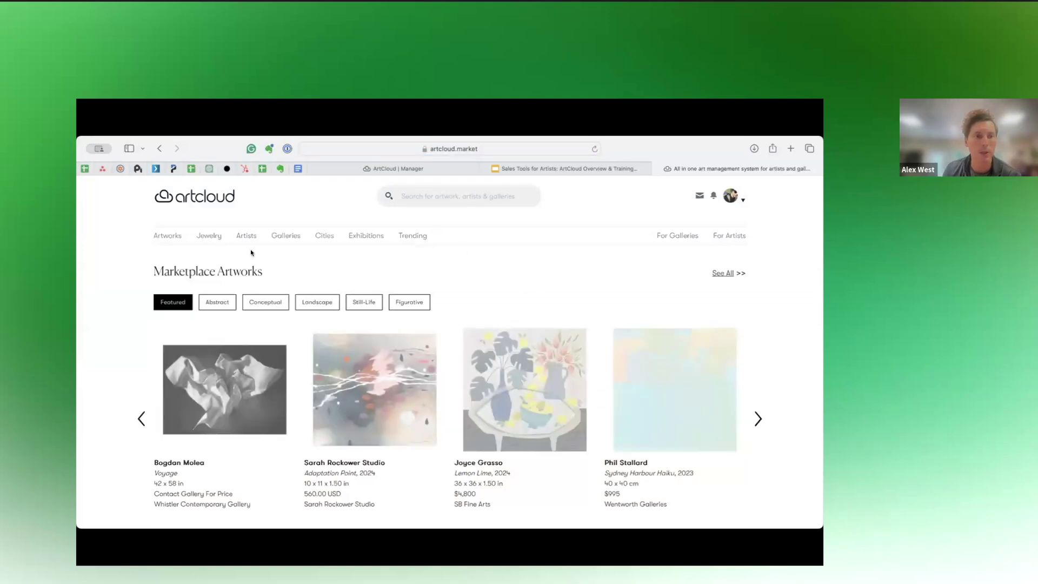
{"action": "scroll", "coordinate": [254, 364], "scroll_direction": "down", "scroll_amount": 3}
{"action": "scroll", "coordinate": [173, 233], "scroll_direction": "up", "scroll_amount": 3}
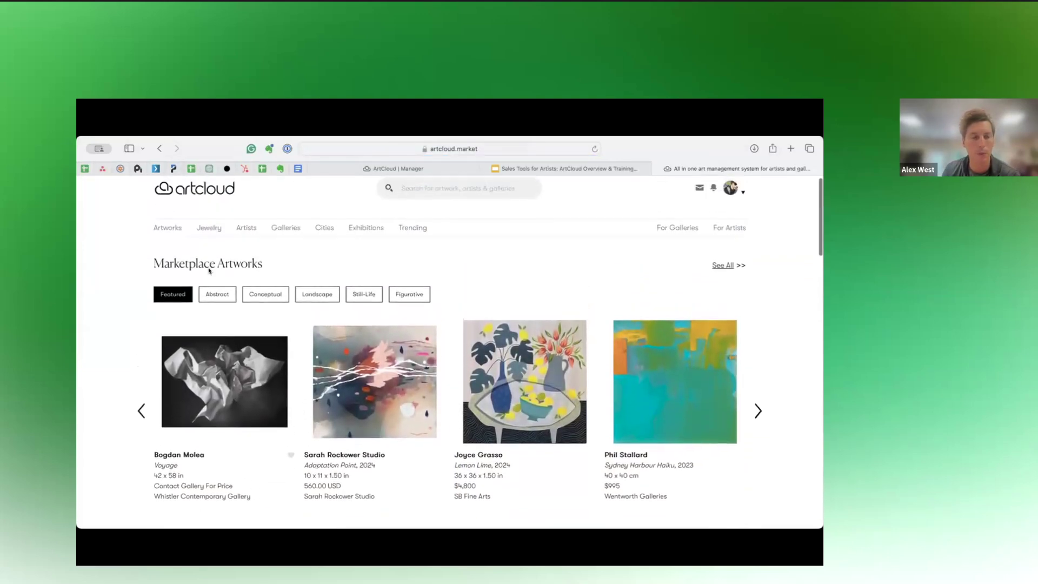
Browse the Artworks listings and the Cities page, then return to Browse Artwork.
{"action": "left_click", "coordinate": [172, 229]}
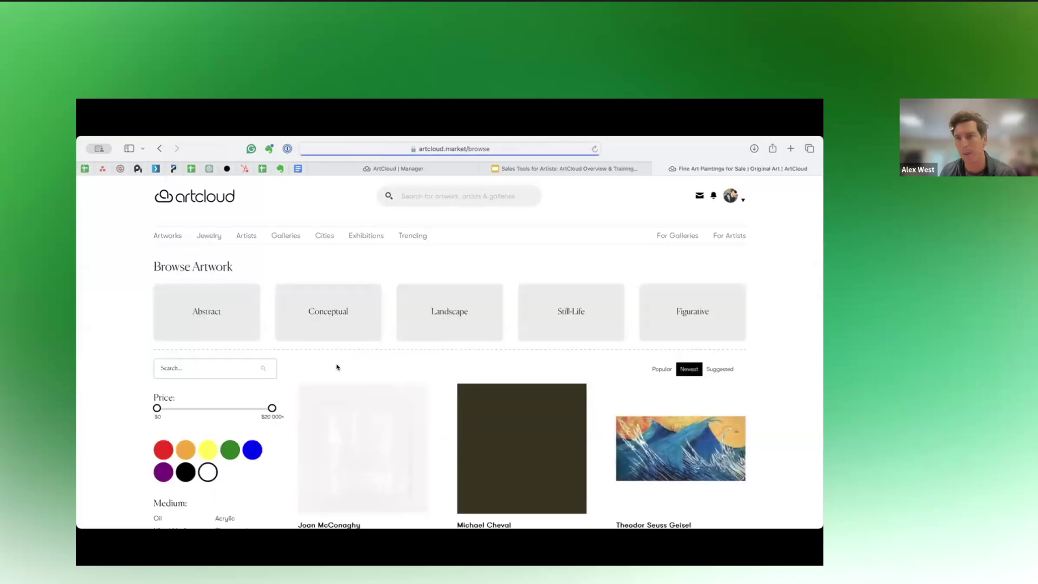
{"action": "scroll", "coordinate": [336, 367], "scroll_direction": "down", "scroll_amount": 2}
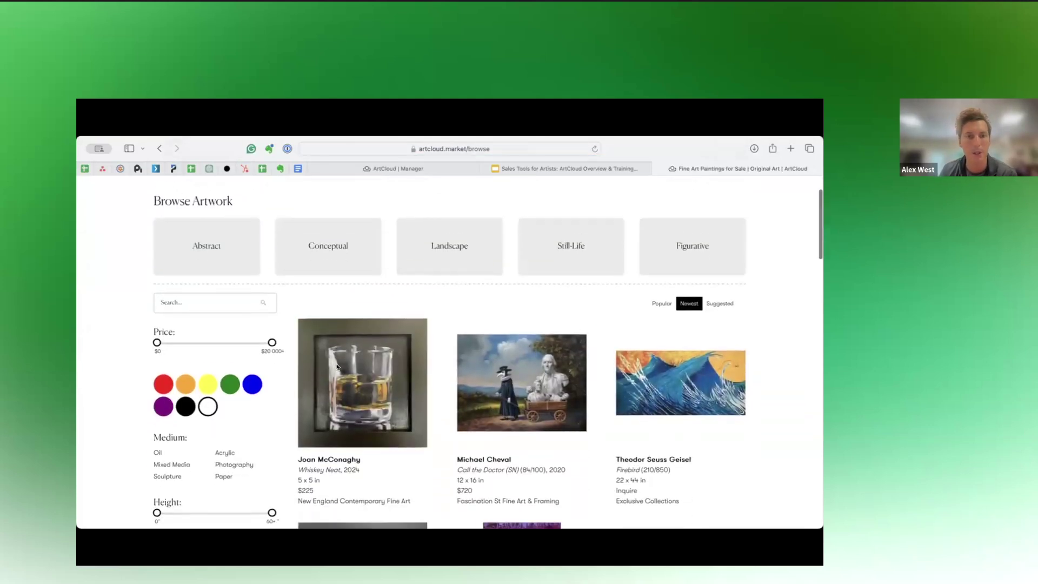
{"action": "scroll", "coordinate": [281, 303], "scroll_direction": "up", "scroll_amount": 2}
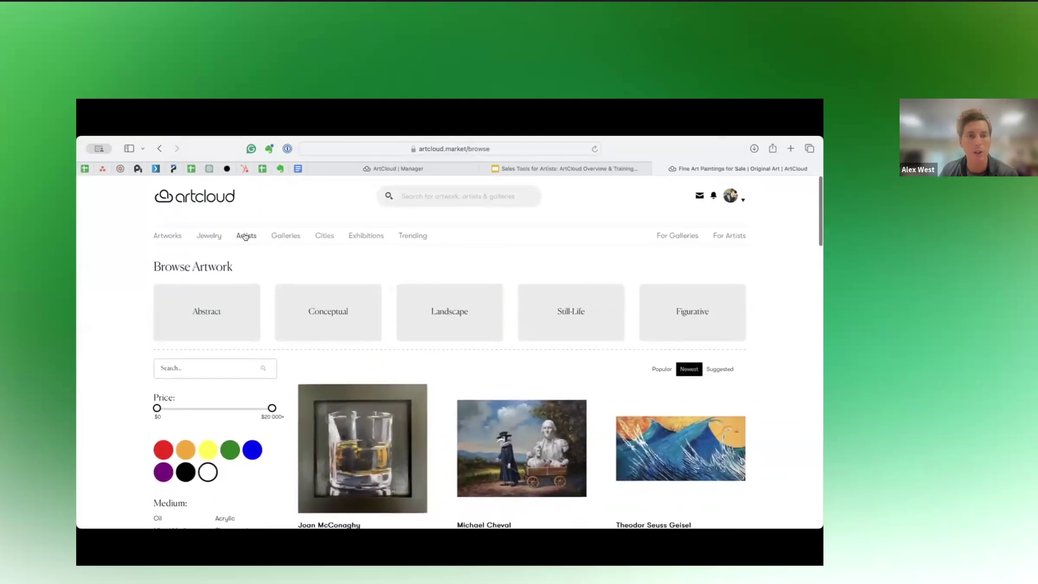
{"action": "scroll", "coordinate": [319, 330], "scroll_direction": "down", "scroll_amount": 3}
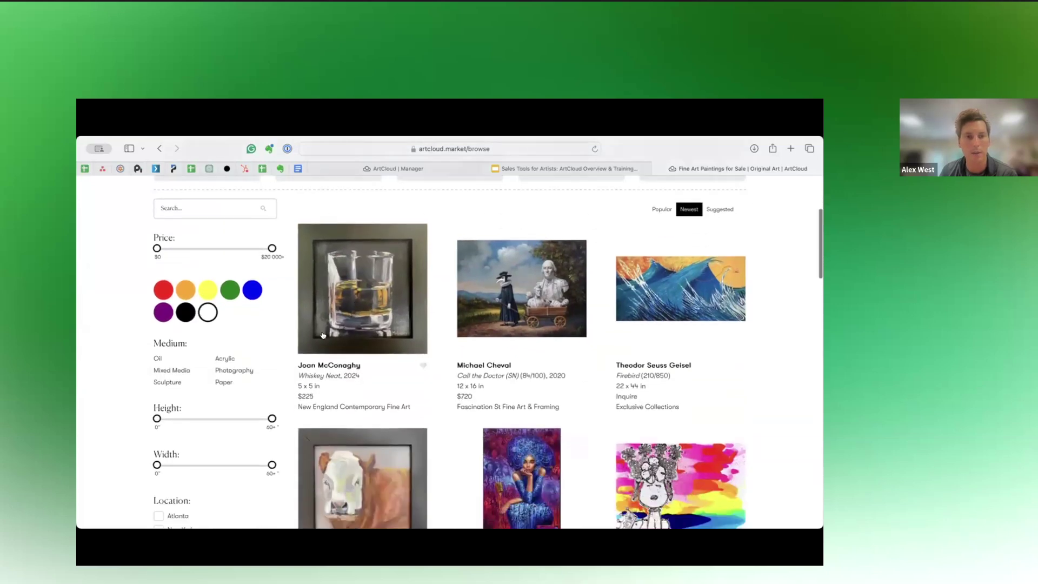
{"action": "scroll", "coordinate": [349, 303], "scroll_direction": "up", "scroll_amount": 3}
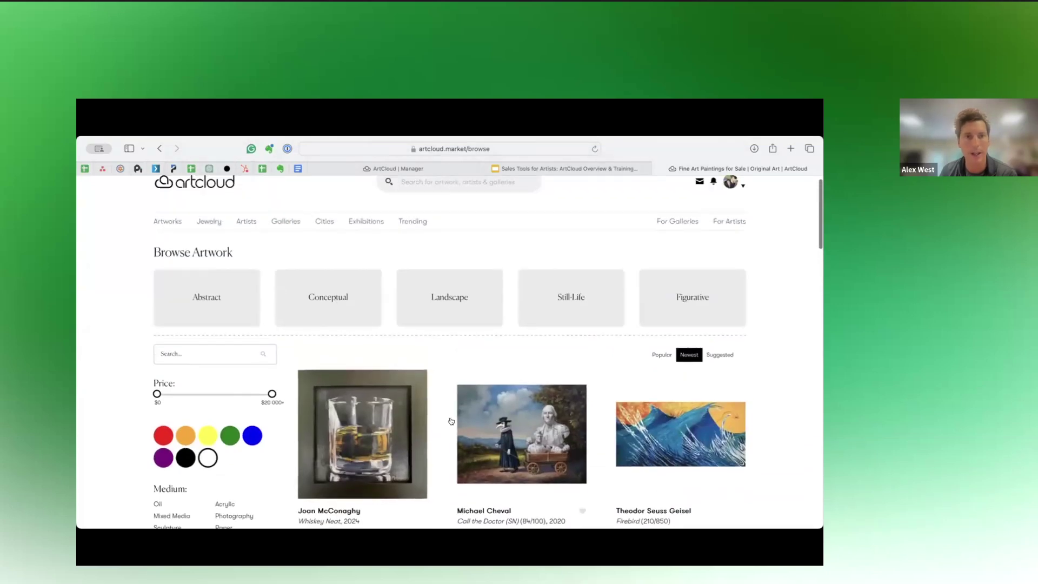
{"action": "left_click", "coordinate": [322, 221]}
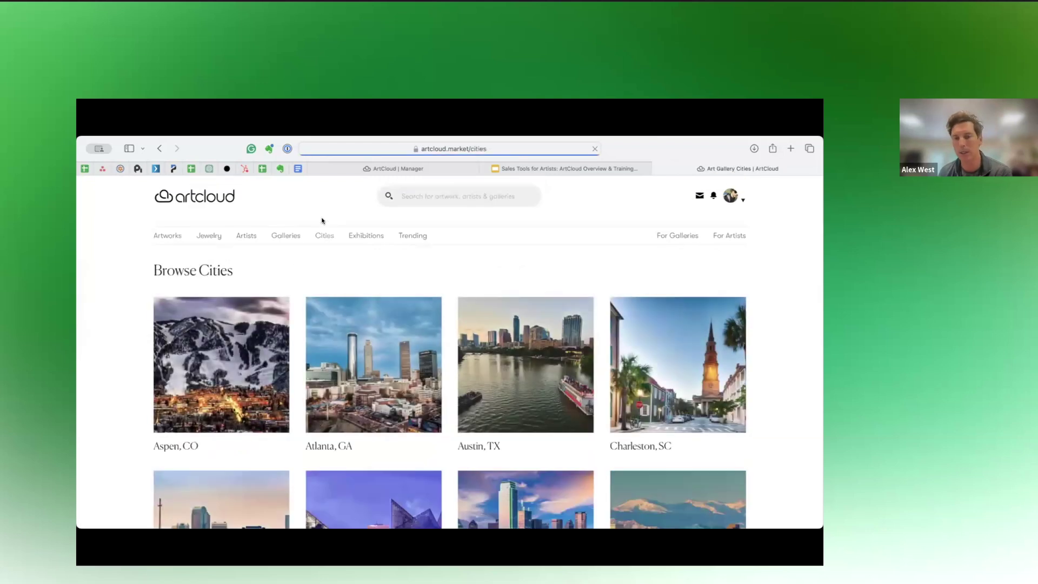
{"action": "left_click", "coordinate": [159, 236]}
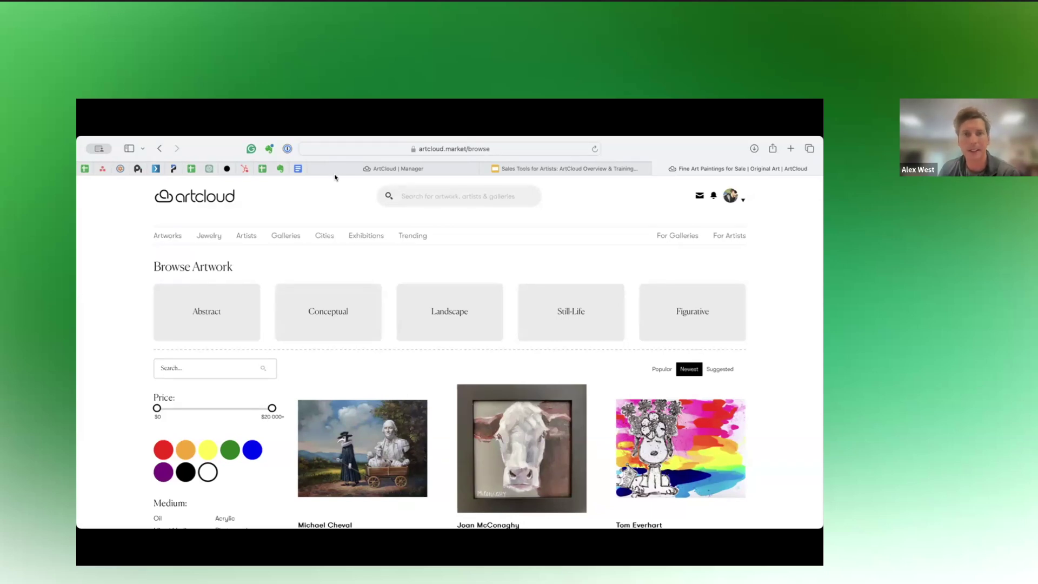
Return to the ArtCloud Manager Home dashboard and check the marketing tips card's options without dismissing it.
{"action": "left_click", "coordinate": [351, 167]}
{"action": "scroll", "coordinate": [139, 245], "scroll_direction": "up", "scroll_amount": 3}
{"action": "left_click", "coordinate": [122, 235]}
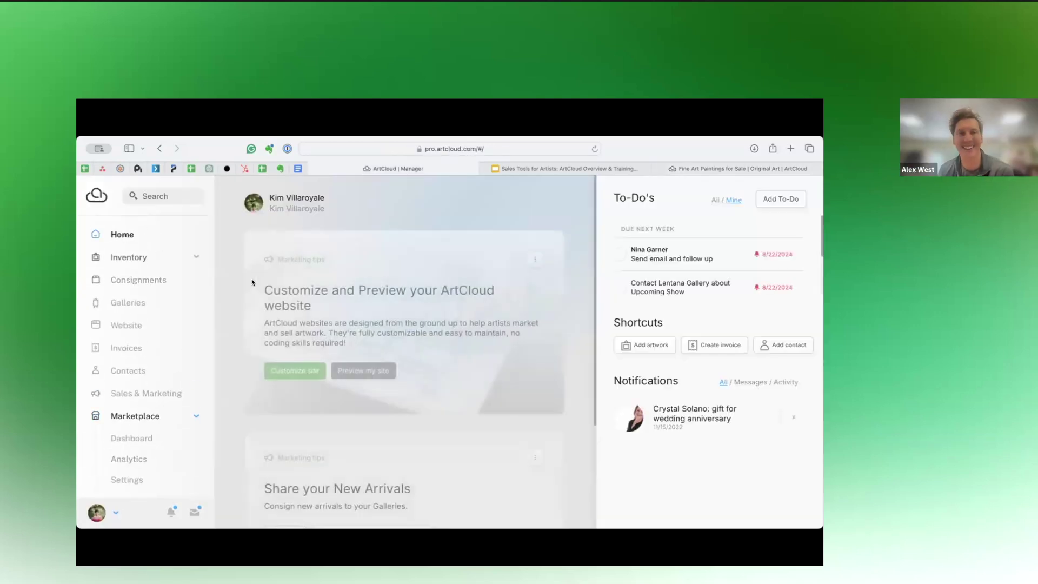
{"action": "scroll", "coordinate": [292, 301], "scroll_direction": "down", "scroll_amount": 1}
{"action": "scroll", "coordinate": [336, 319], "scroll_direction": "down", "scroll_amount": 4}
{"action": "scroll", "coordinate": [337, 320], "scroll_direction": "up", "scroll_amount": 1}
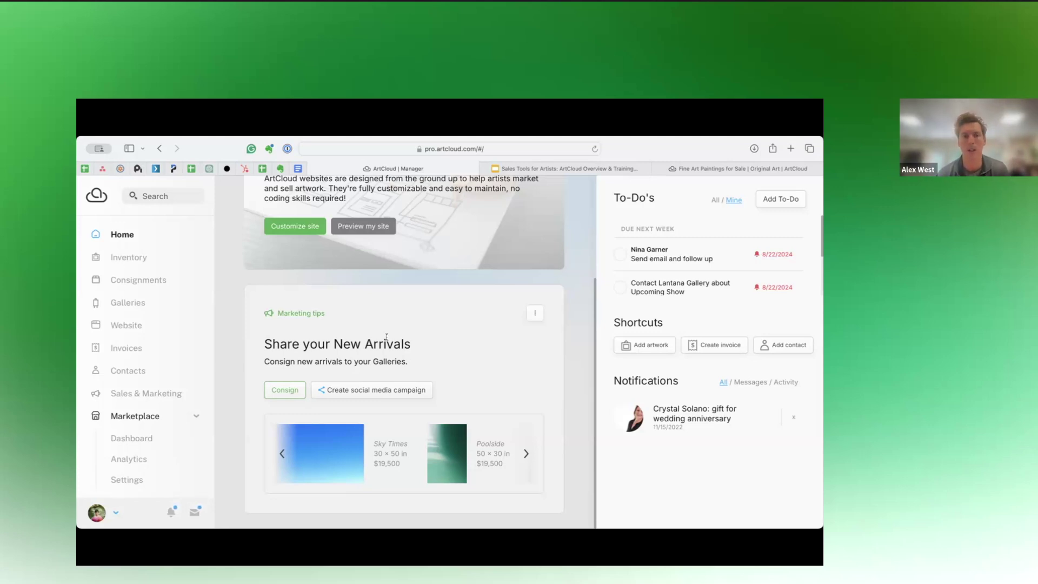
{"action": "scroll", "coordinate": [386, 337], "scroll_direction": "up", "scroll_amount": 2}
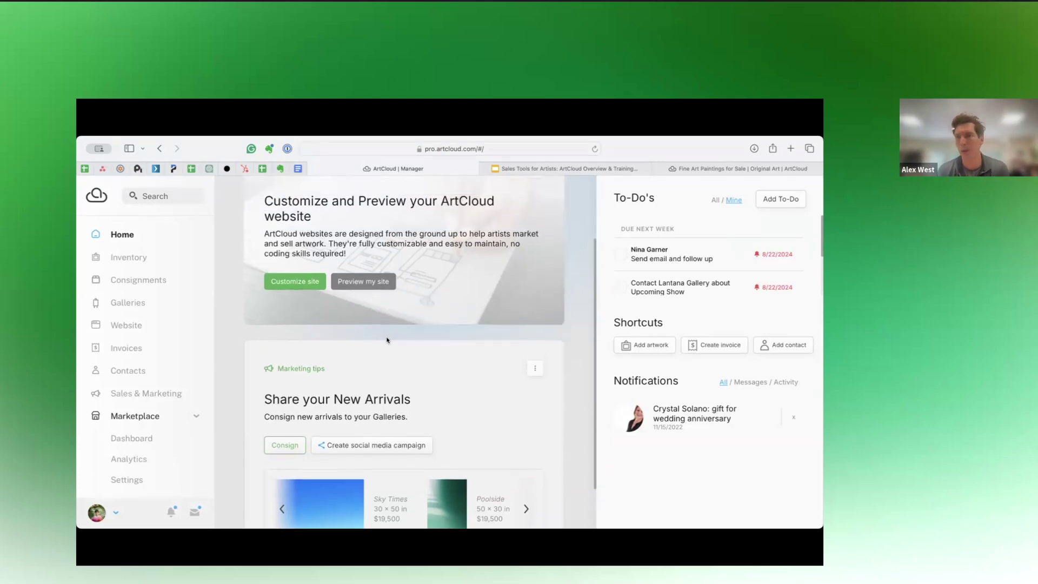
{"action": "left_click", "coordinate": [535, 368]}
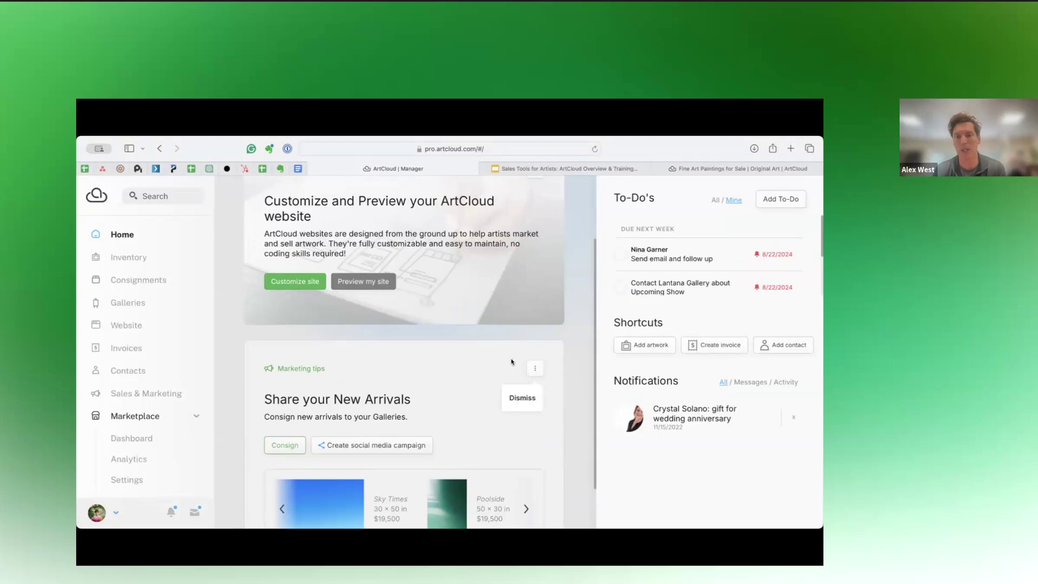
{"action": "left_click", "coordinate": [512, 362]}
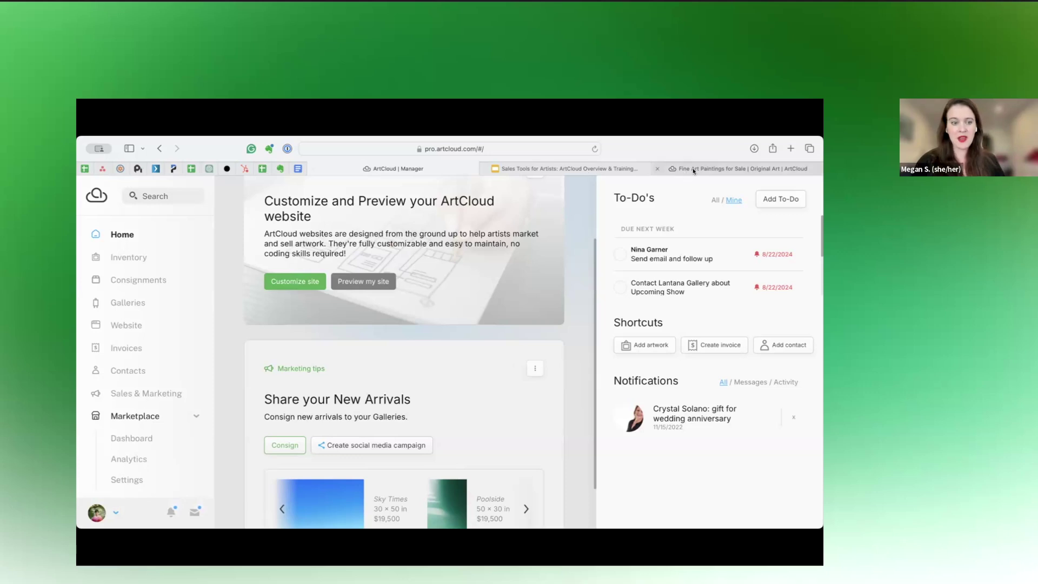
Show slide 7, the Q&A slide, of the Sales Tools for Artists deck and enlarge the browser window.
{"action": "left_click", "coordinate": [601, 167]}
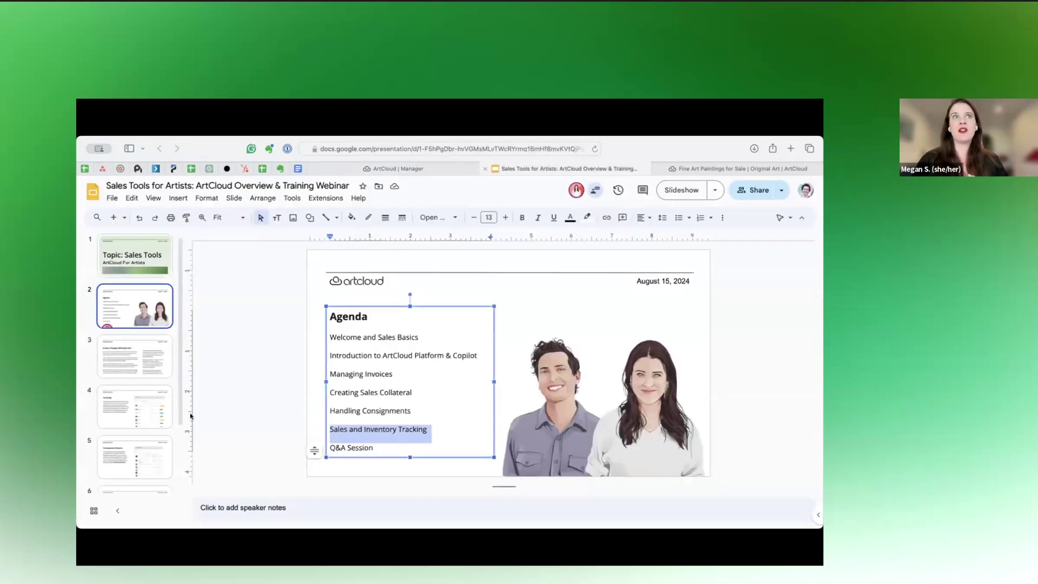
{"action": "scroll", "coordinate": [147, 461], "scroll_direction": "down", "scroll_amount": 3}
{"action": "left_click", "coordinate": [148, 461]}
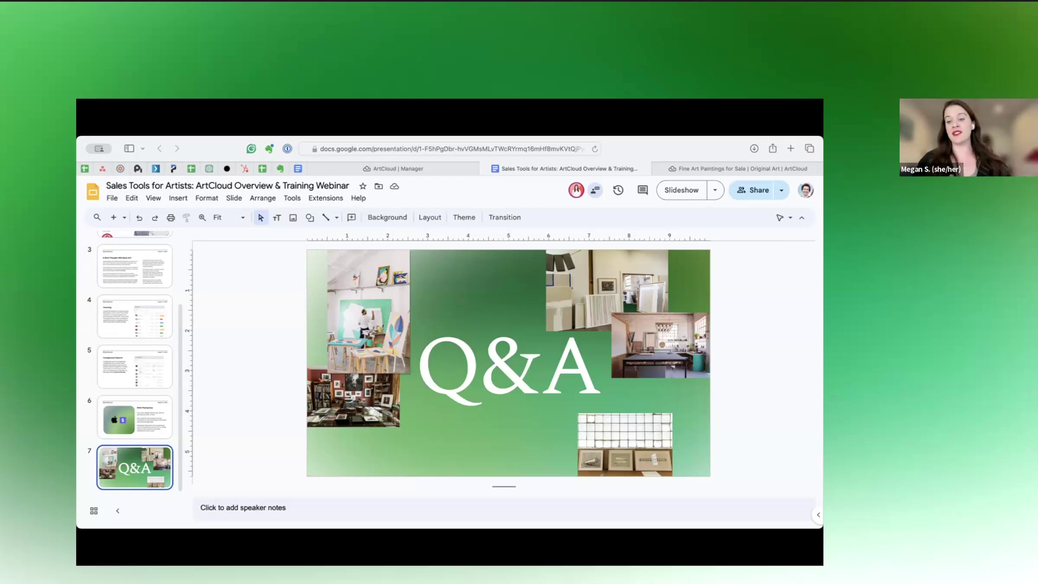
{"action": "left_click_drag", "start_coordinate": [818, 523], "coordinate": [816, 551]}
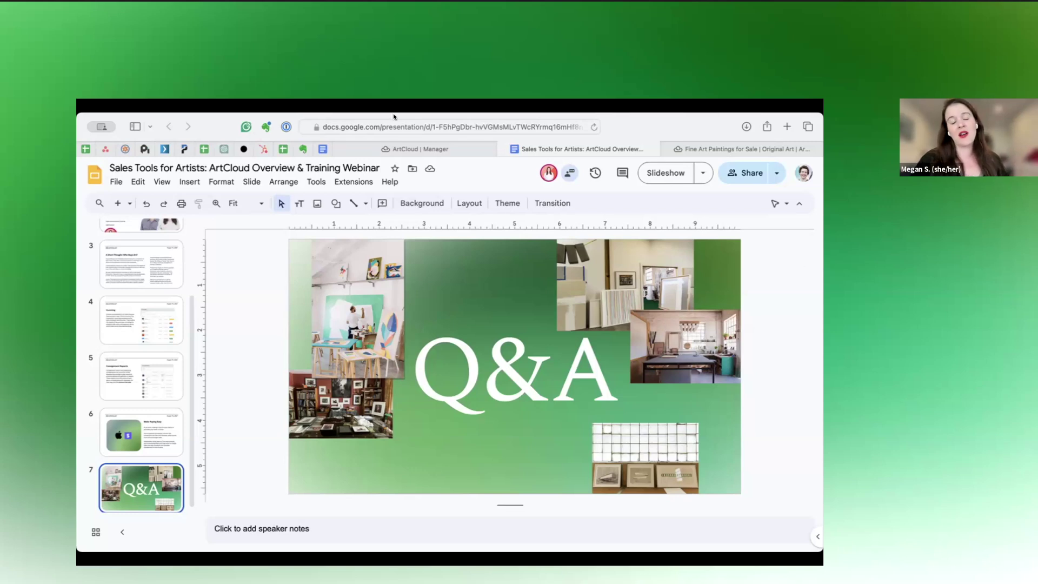
{"action": "left_click", "coordinate": [415, 148]}
Open the Inventory list showing Sky Times, Poolside, Dock and Dock II at $19,500.00.
{"action": "left_click", "coordinate": [121, 248]}
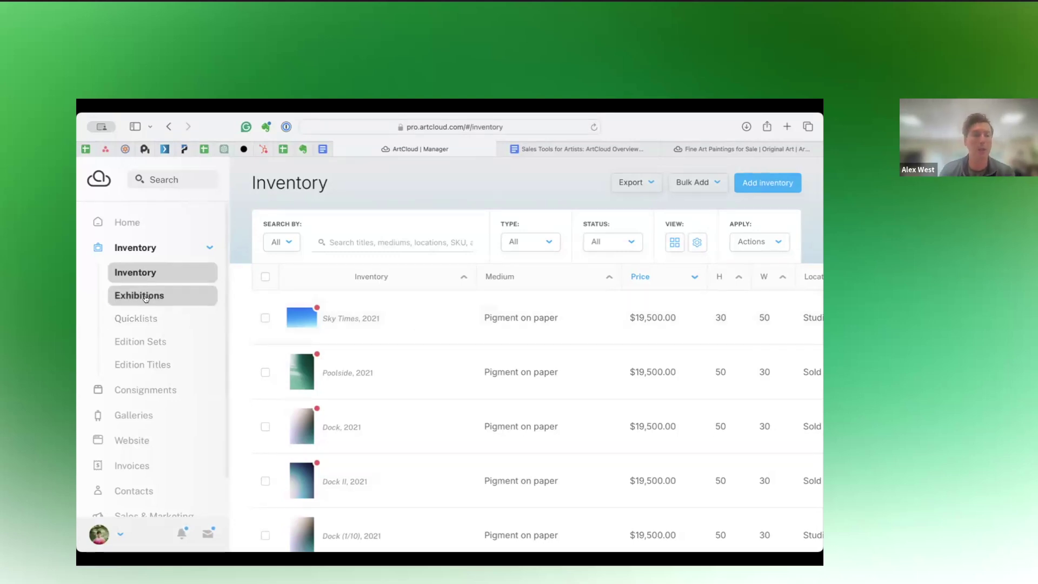
Visit the Edition Titles page, then return to the full Inventory list of five pigment-on-paper works.
{"action": "left_click", "coordinate": [149, 365]}
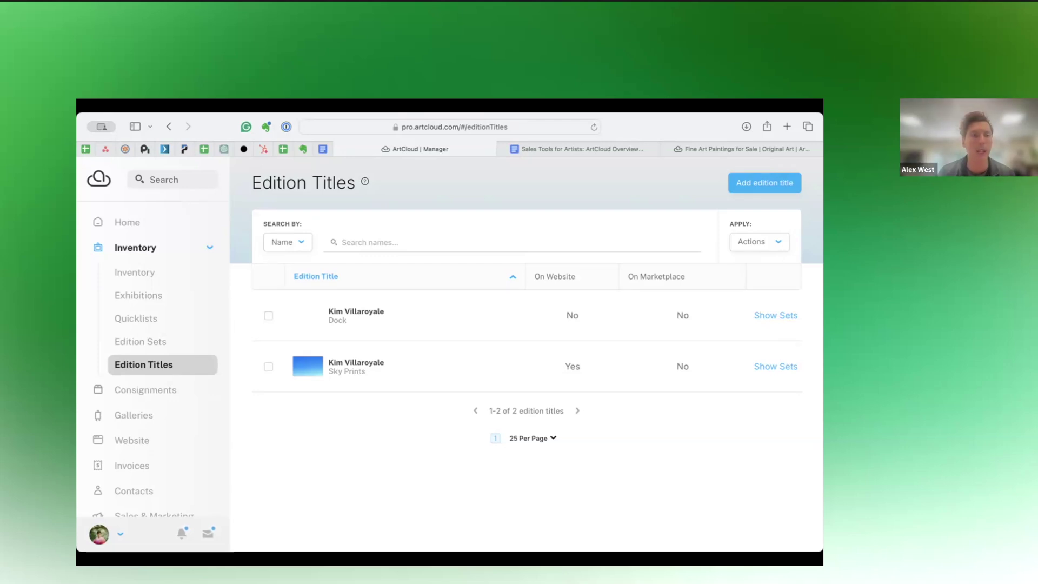
{"action": "left_click", "coordinate": [121, 278]}
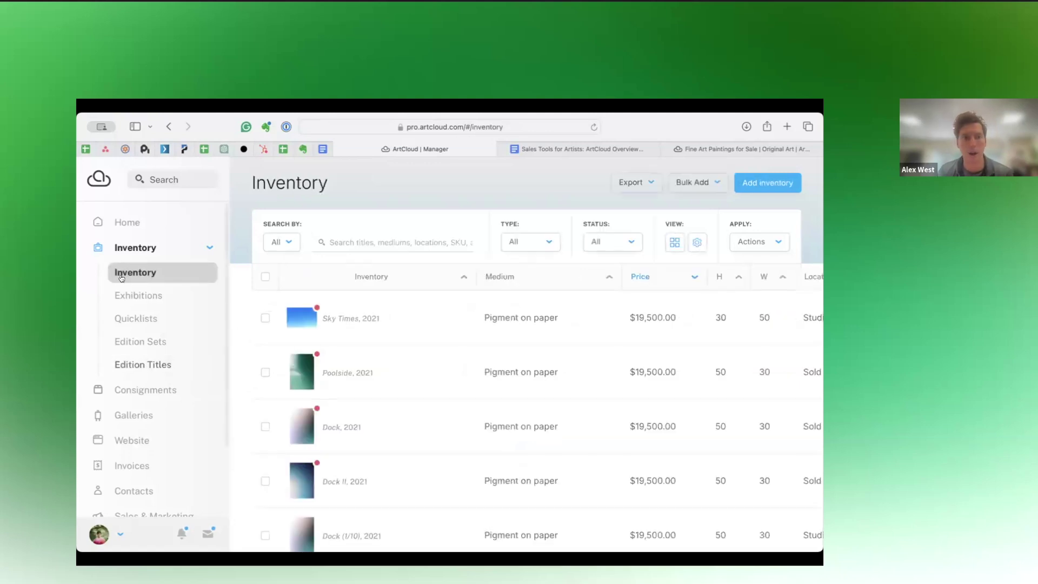
Create a new artwork and title it as a commission for the client.
{"action": "left_click", "coordinate": [769, 188]}
{"action": "left_click", "coordinate": [218, 388]}
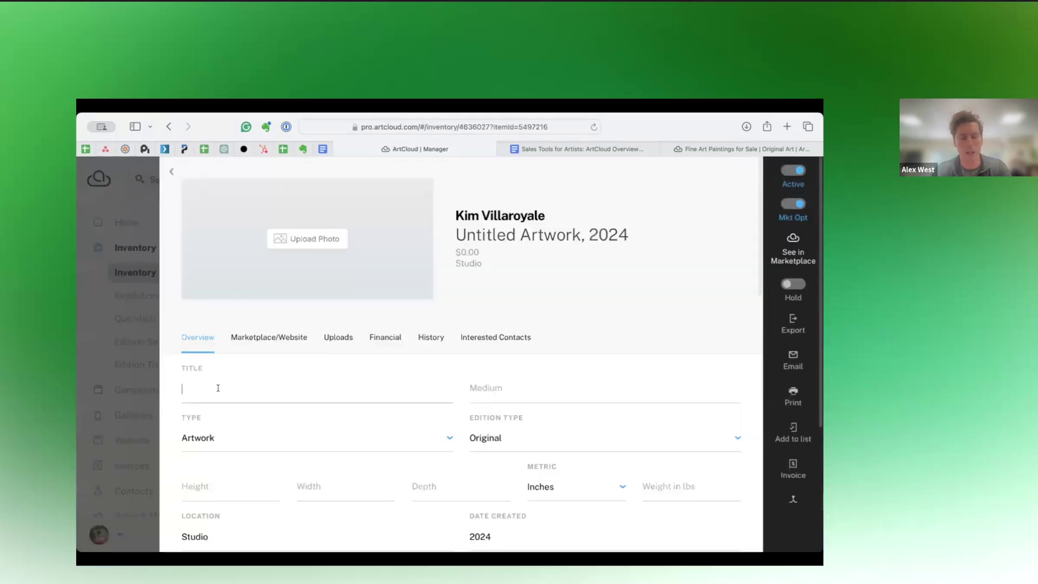
{"action": "type", "text": "Commiss"}
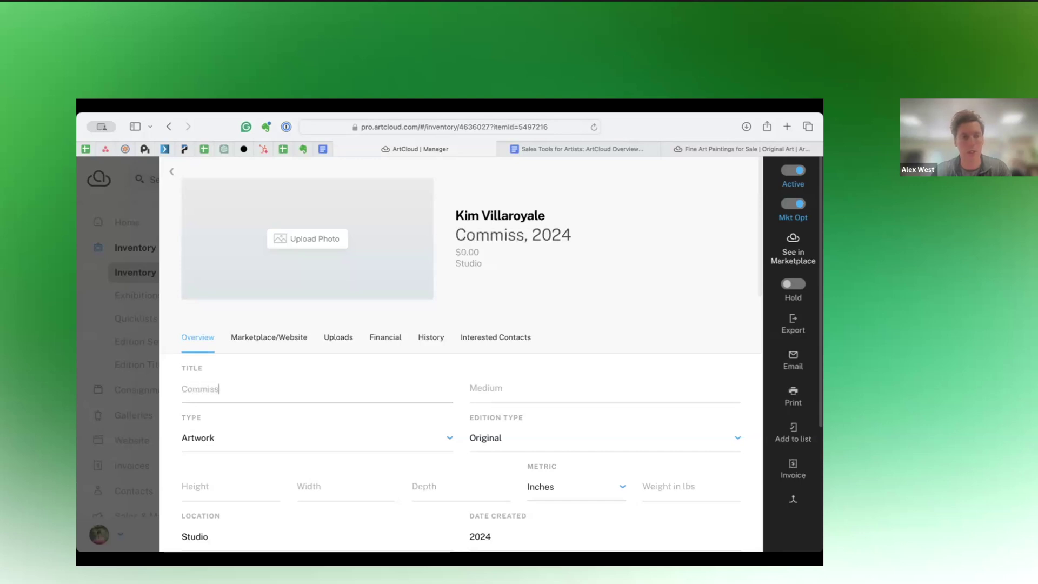
{"action": "type", "text": "ion for Me"}
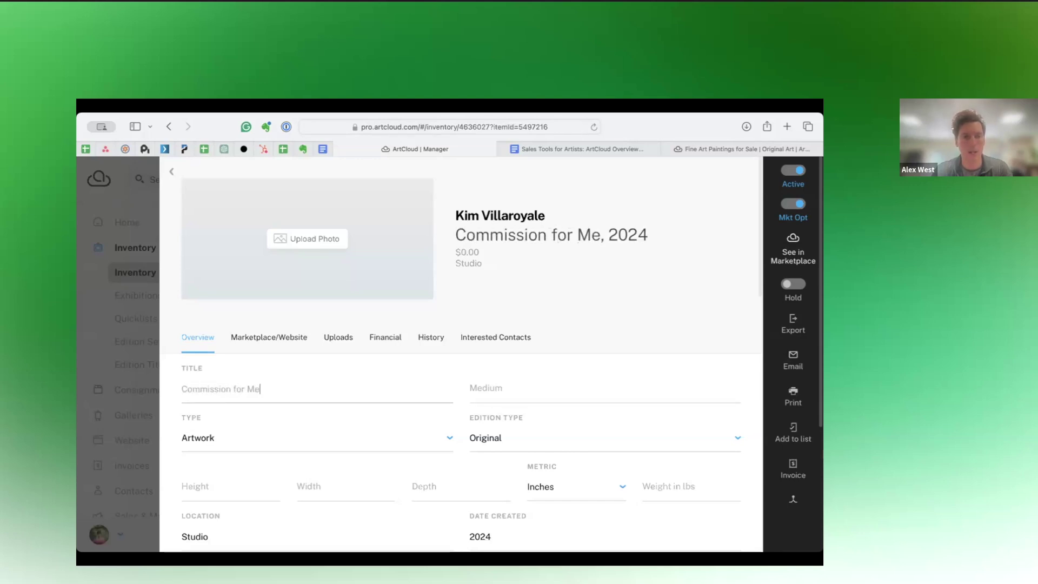
{"action": "type", "text": "gan"}
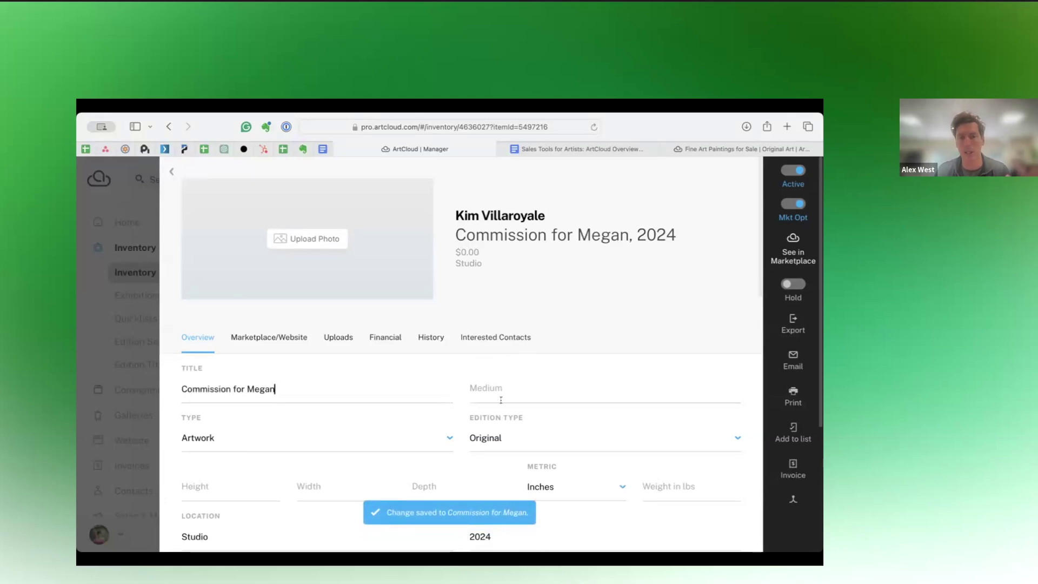
{"action": "scroll", "coordinate": [536, 395], "scroll_direction": "down", "scroll_amount": 3}
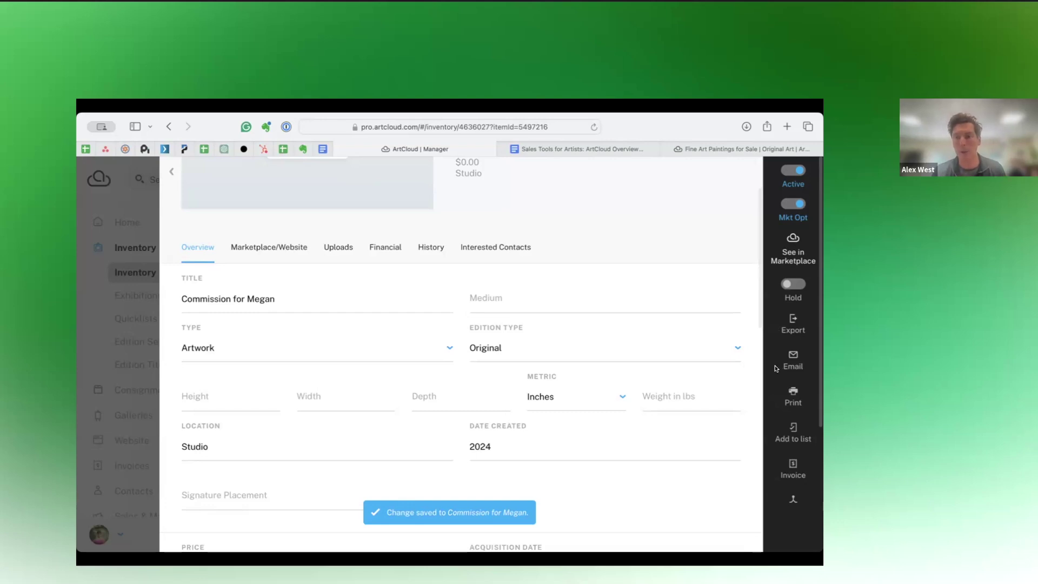
Start an invoice for the commission artwork and set its price to 3000.
{"action": "left_click", "coordinate": [794, 469]}
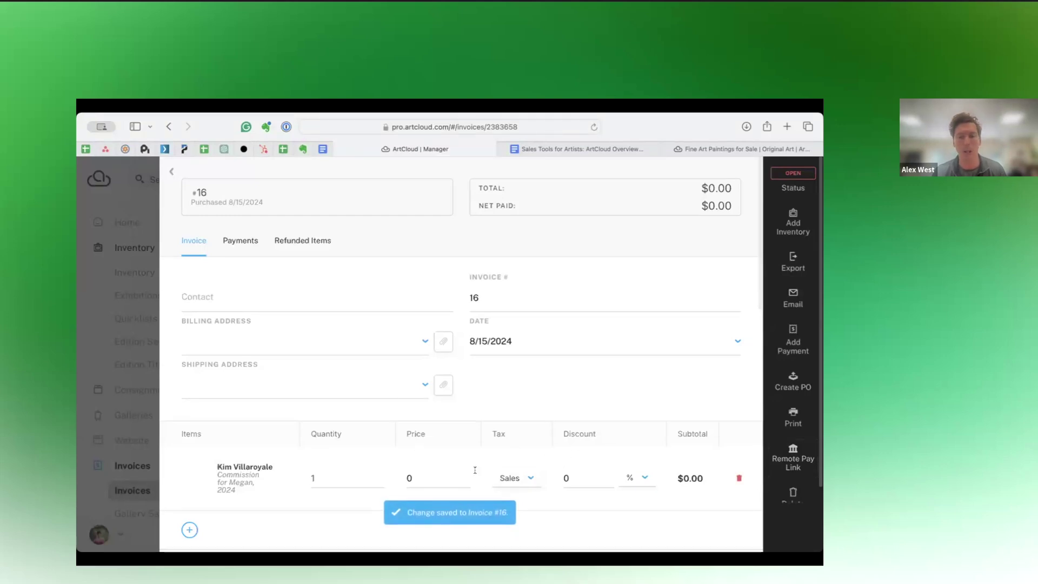
{"action": "left_click", "coordinate": [416, 474]}
{"action": "type", "text": "3"}
{"action": "key", "text": "BackSpace"}
{"action": "type", "text": "3000"}
Set the invoice contact to the matching existing client, filling in billing and shipping addresses.
{"action": "left_click", "coordinate": [271, 293]}
{"action": "type", "text": "mega"}
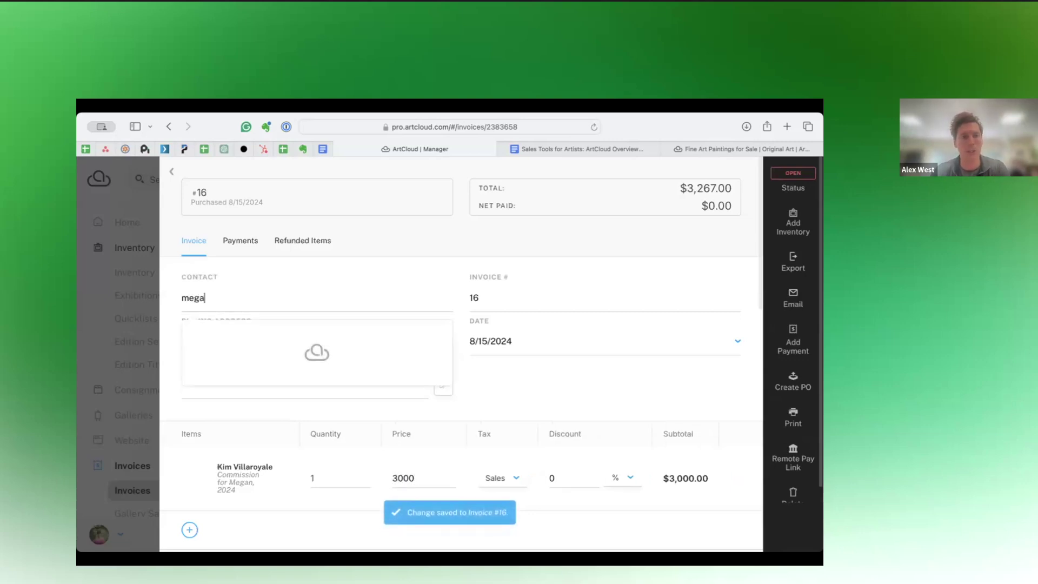
{"action": "left_click", "coordinate": [222, 357]}
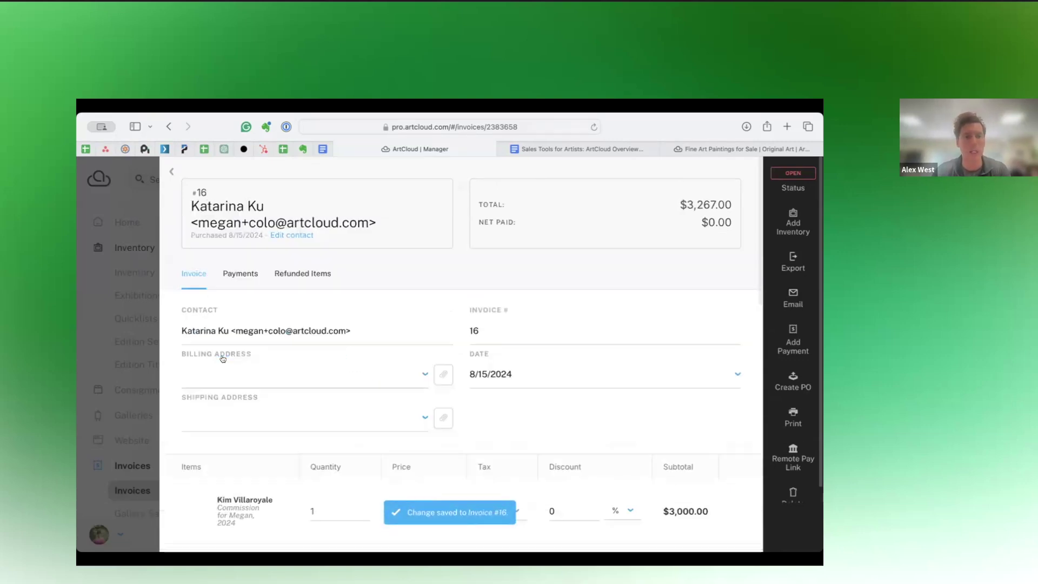
{"action": "scroll", "coordinate": [456, 417], "scroll_direction": "down", "scroll_amount": 5}
{"action": "scroll", "coordinate": [457, 417], "scroll_direction": "up", "scroll_amount": 5}
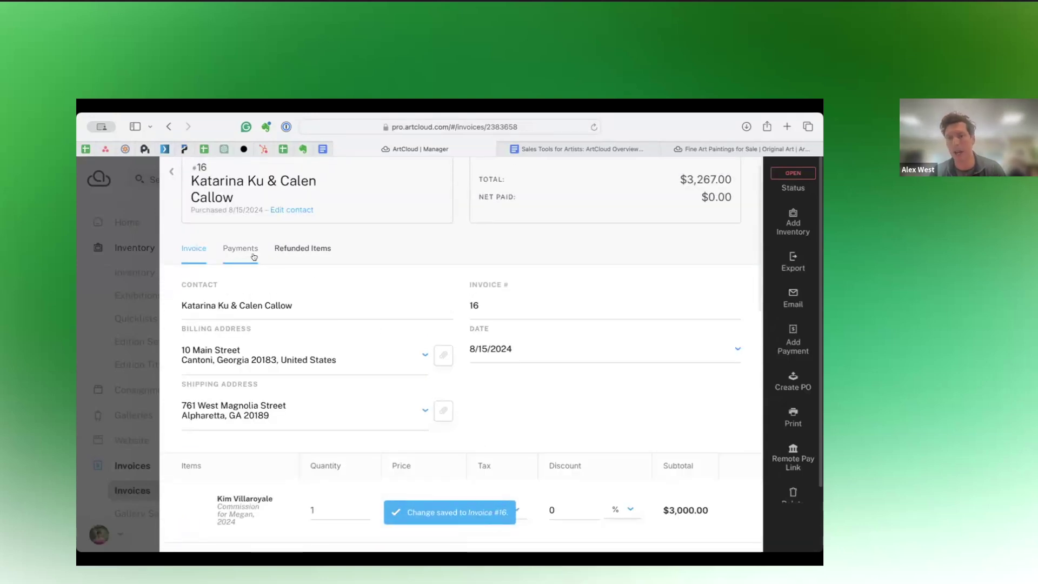
Enter a 1500 contact payment on the invoice, then discard it without saving.
{"action": "left_click", "coordinate": [254, 256]}
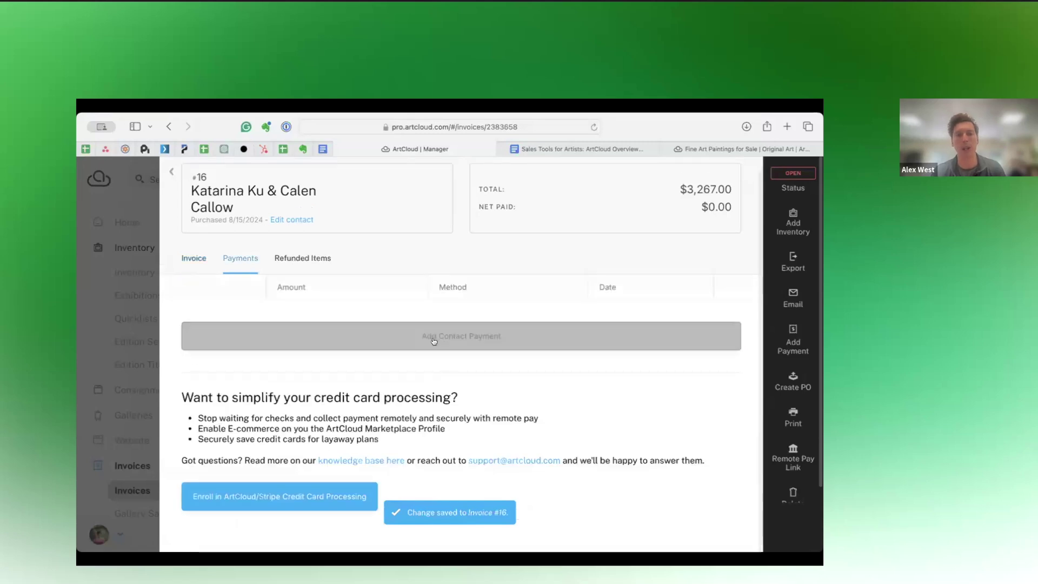
{"action": "left_click", "coordinate": [465, 336]}
{"action": "double_click", "coordinate": [483, 306]}
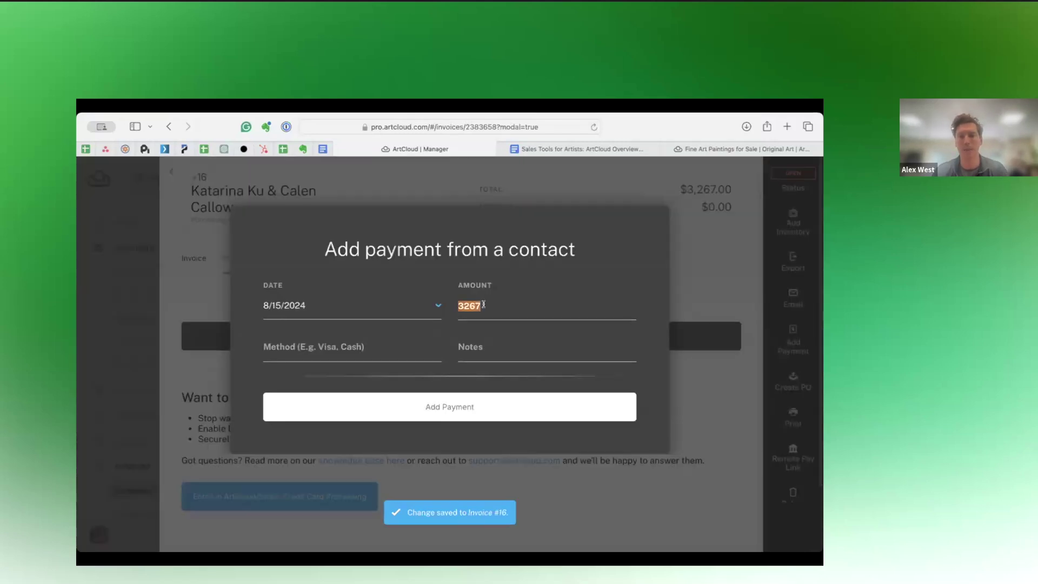
{"action": "type", "text": "15"}
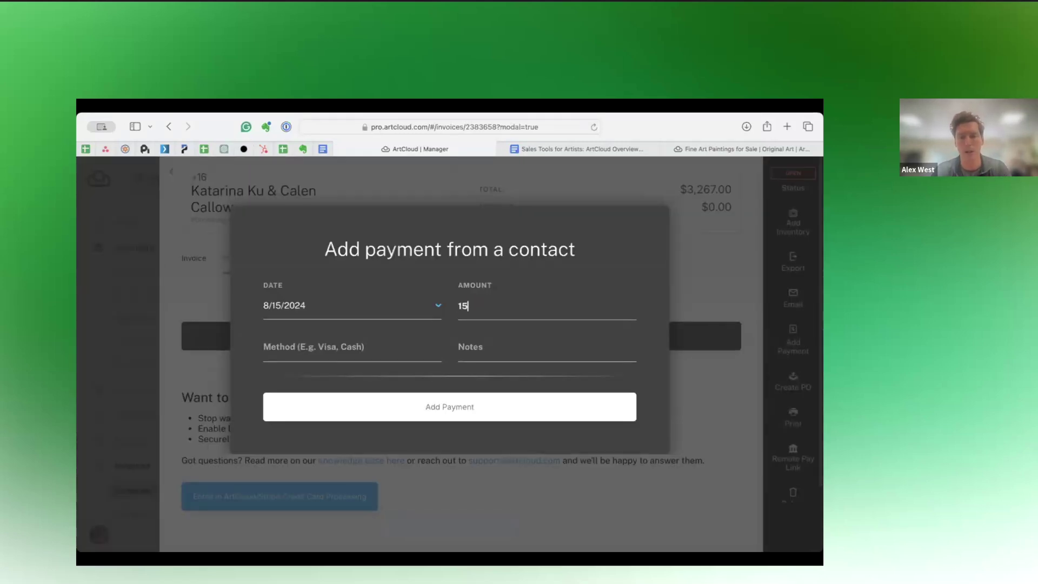
{"action": "type", "text": "00"}
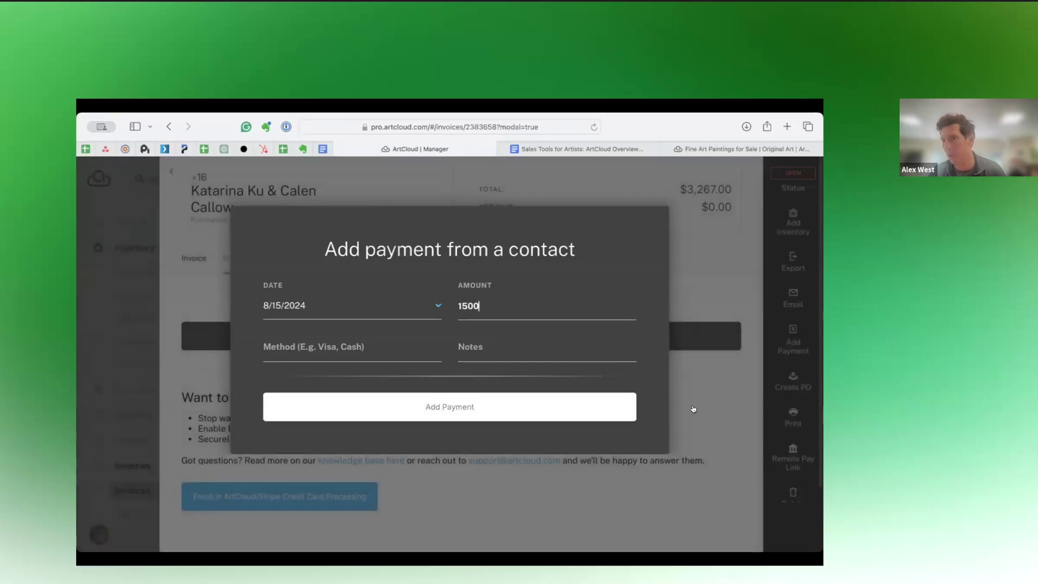
{"action": "left_click", "coordinate": [689, 408]}
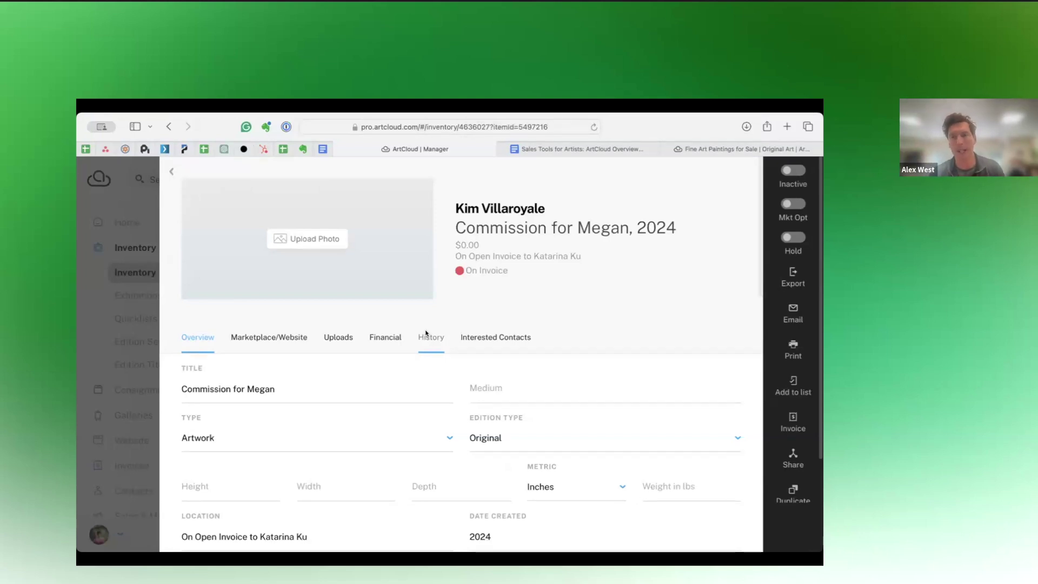
Return to the Inventory list and add the Acquisition Date column to the table.
{"action": "left_click", "coordinate": [170, 171]}
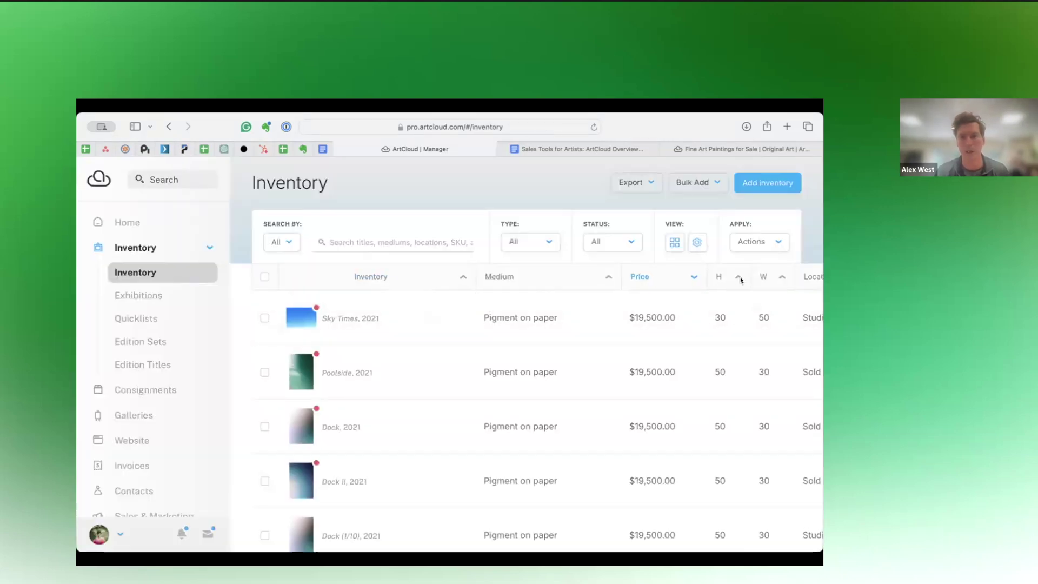
{"action": "scroll", "coordinate": [740, 279], "scroll_direction": "right", "scroll_amount": 5}
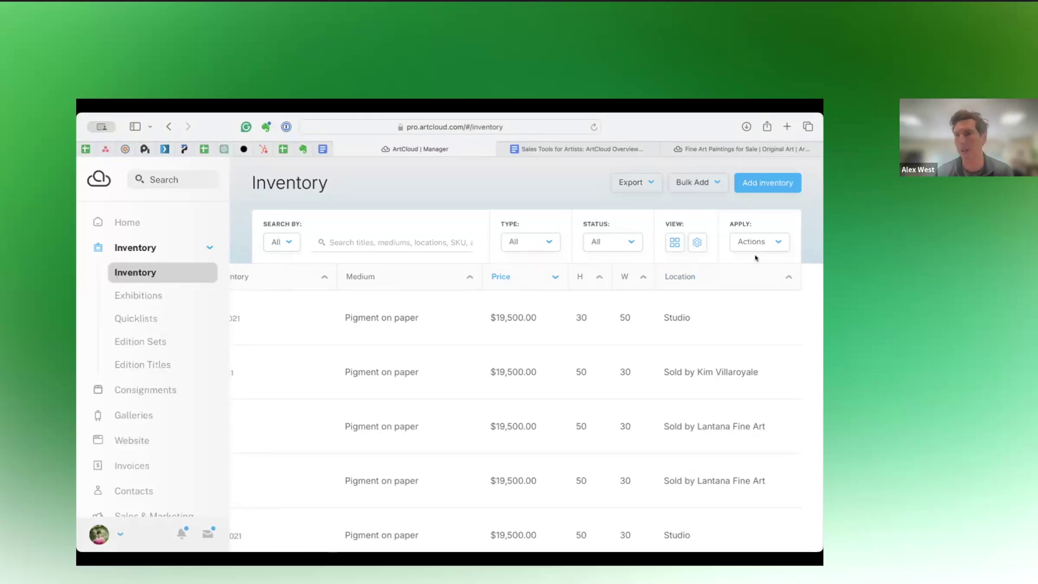
{"action": "left_click", "coordinate": [694, 249]}
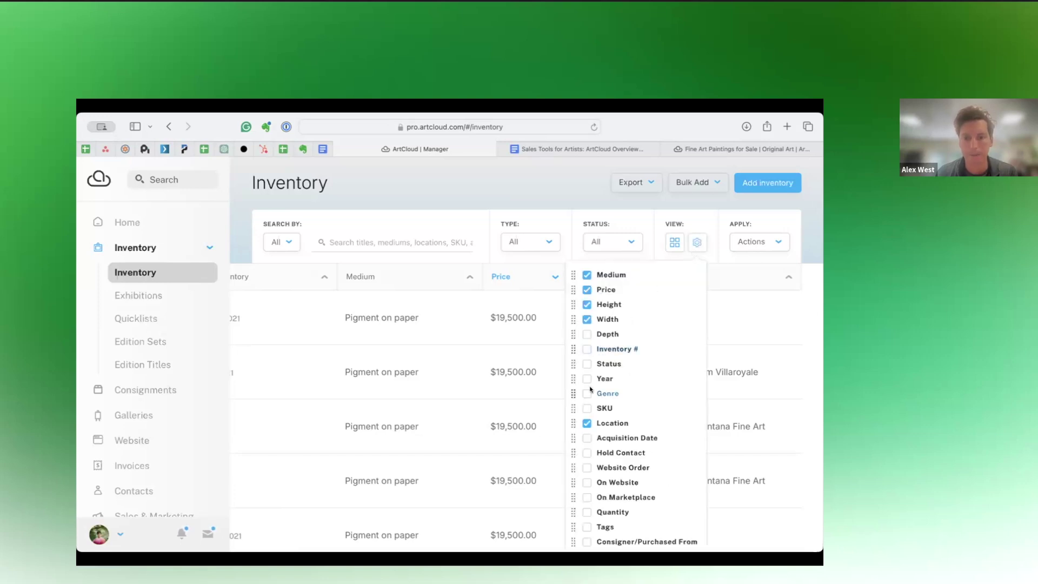
{"action": "scroll", "coordinate": [606, 392], "scroll_direction": "down", "scroll_amount": 1}
{"action": "left_click", "coordinate": [586, 438]}
{"action": "left_click", "coordinate": [808, 269]}
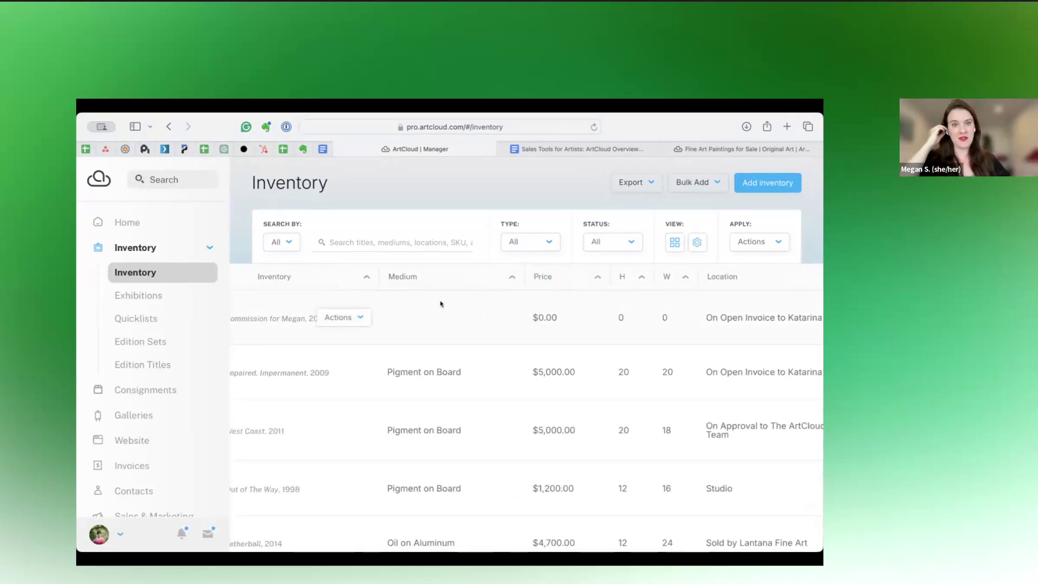
Try deleting the commission artwork and dismiss the cannot-delete warning.
{"action": "left_click", "coordinate": [437, 316]}
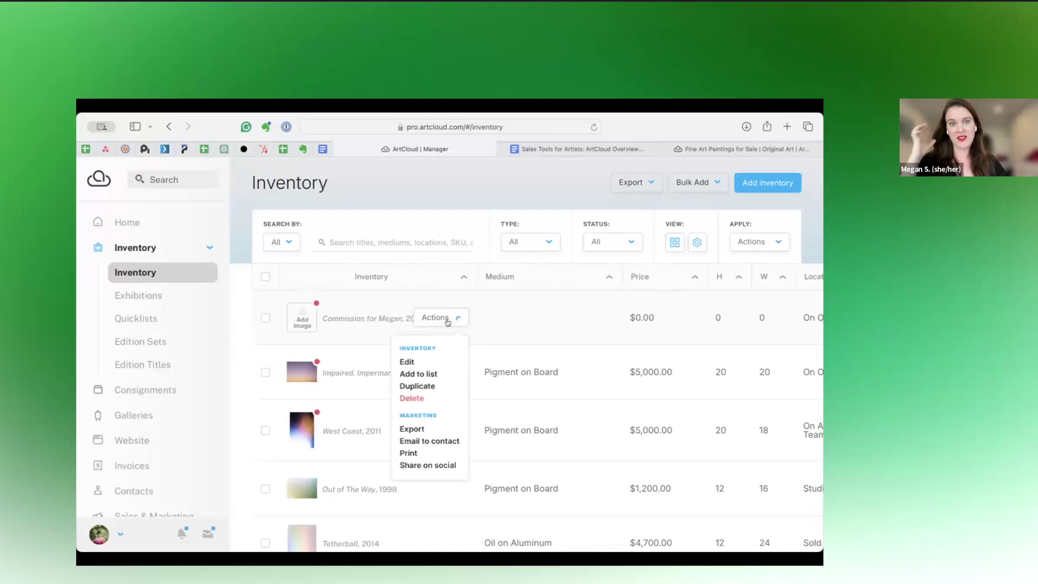
{"action": "left_click", "coordinate": [409, 399]}
{"action": "left_click", "coordinate": [421, 365]}
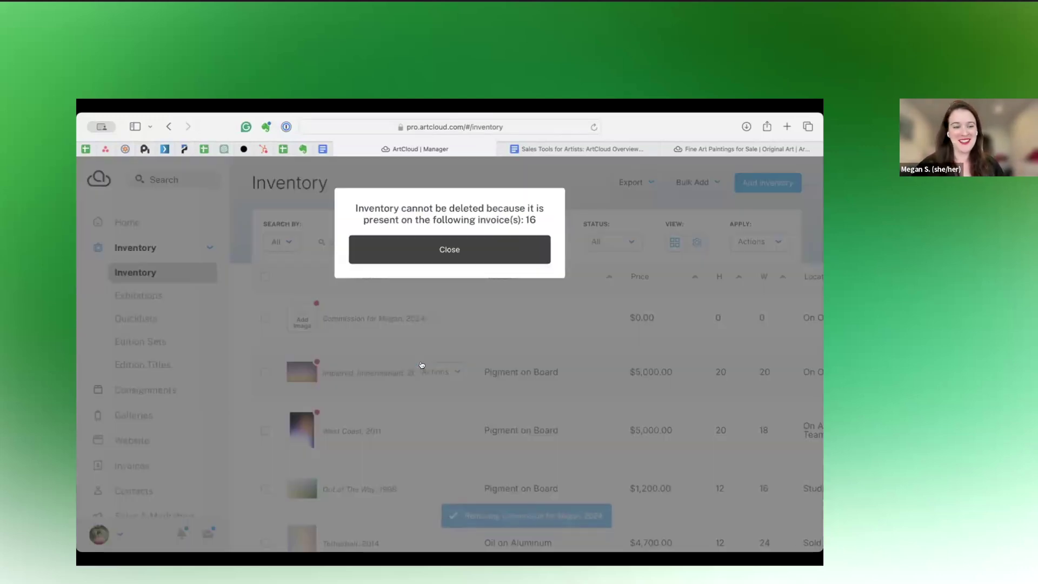
{"action": "left_click", "coordinate": [422, 241]}
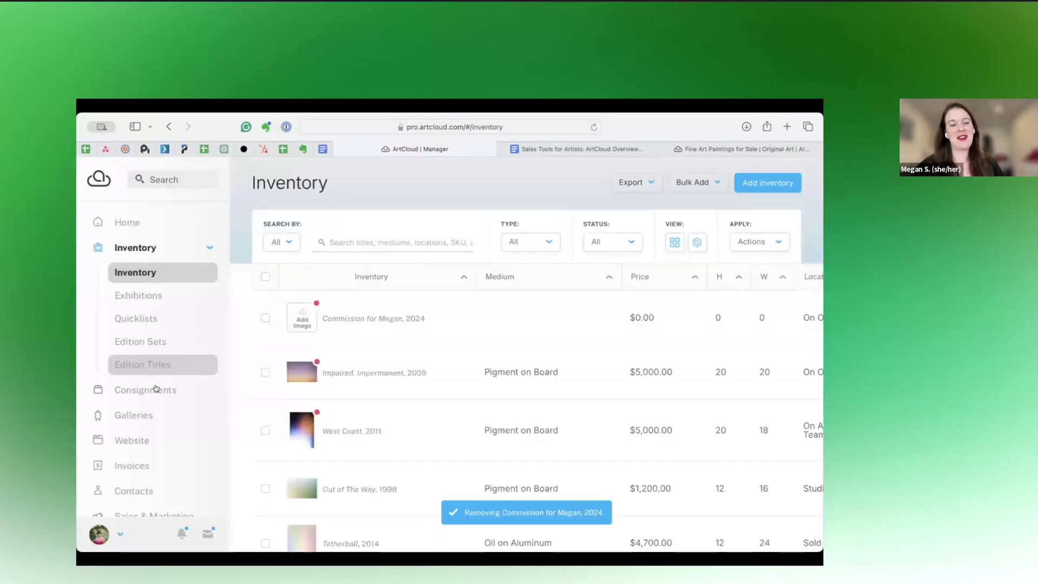
Delete invoice 16 from the Invoices list.
{"action": "left_click", "coordinate": [131, 466]}
{"action": "left_click", "coordinate": [347, 317]}
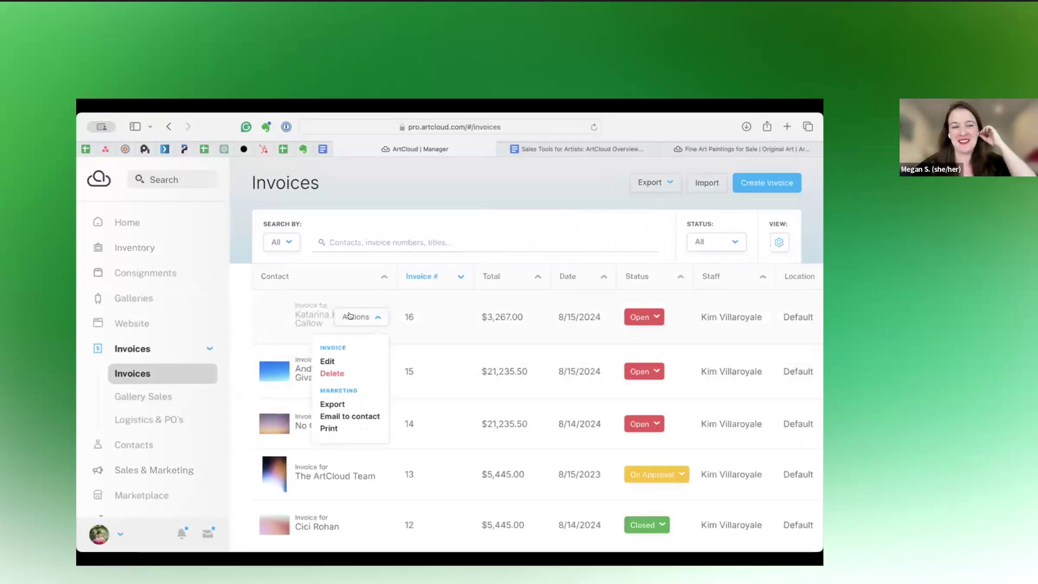
{"action": "left_click", "coordinate": [331, 371]}
{"action": "left_click", "coordinate": [337, 362]}
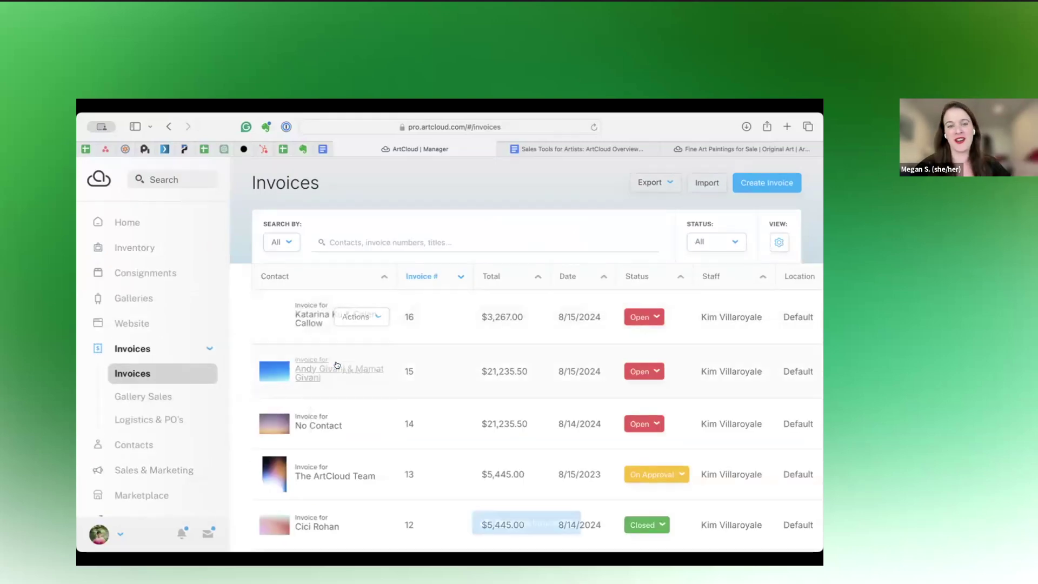
Back in Inventory, delete the commission artwork.
{"action": "left_click", "coordinate": [134, 248]}
{"action": "left_click", "coordinate": [443, 317]}
{"action": "left_click", "coordinate": [409, 398]}
{"action": "left_click", "coordinate": [416, 363]}
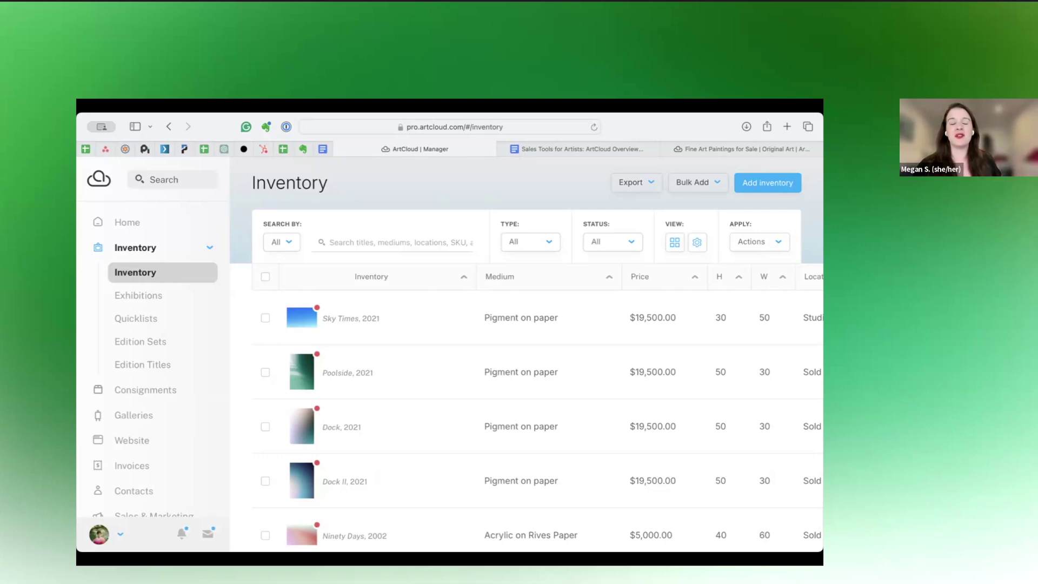
Switch to the Google Slides deck showing slide 7, the Q&A slide.
{"action": "left_click", "coordinate": [595, 144]}
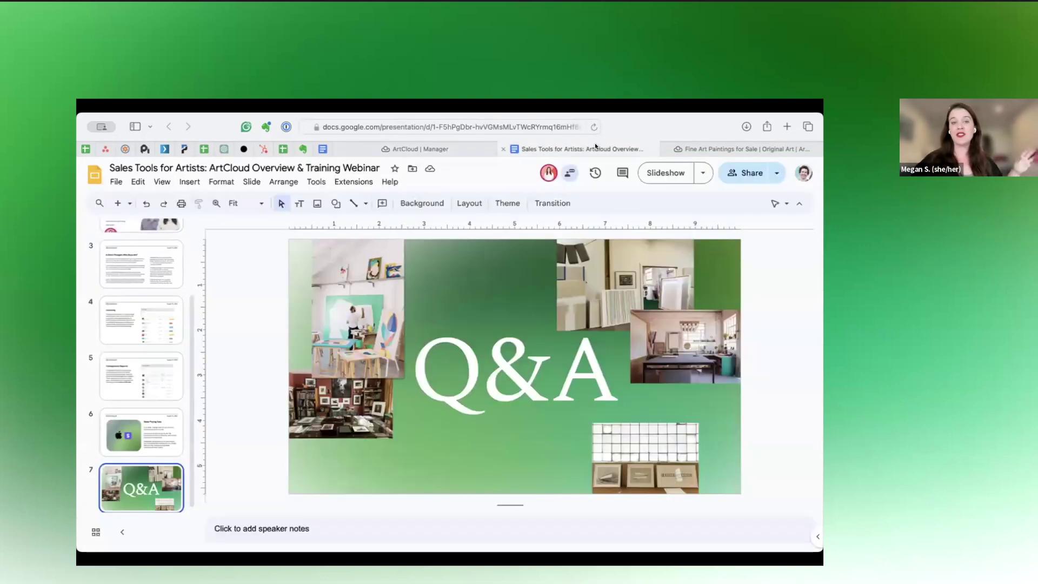